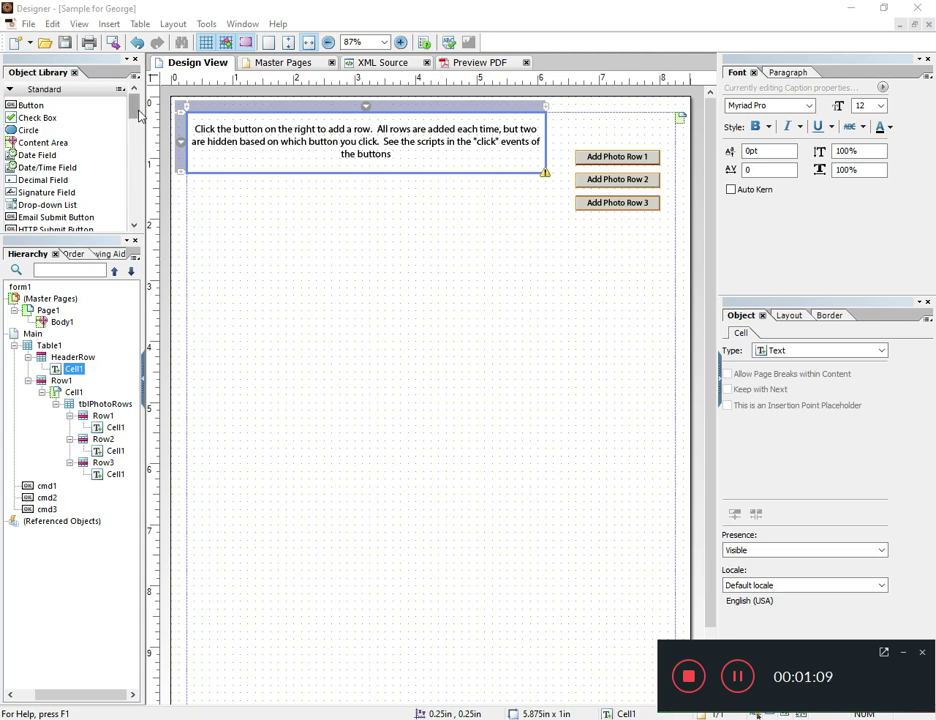
Place an Expanding Table from the Object Library below the instructions.
drag(135, 116, 132, 162)
drag(50, 152, 322, 332)
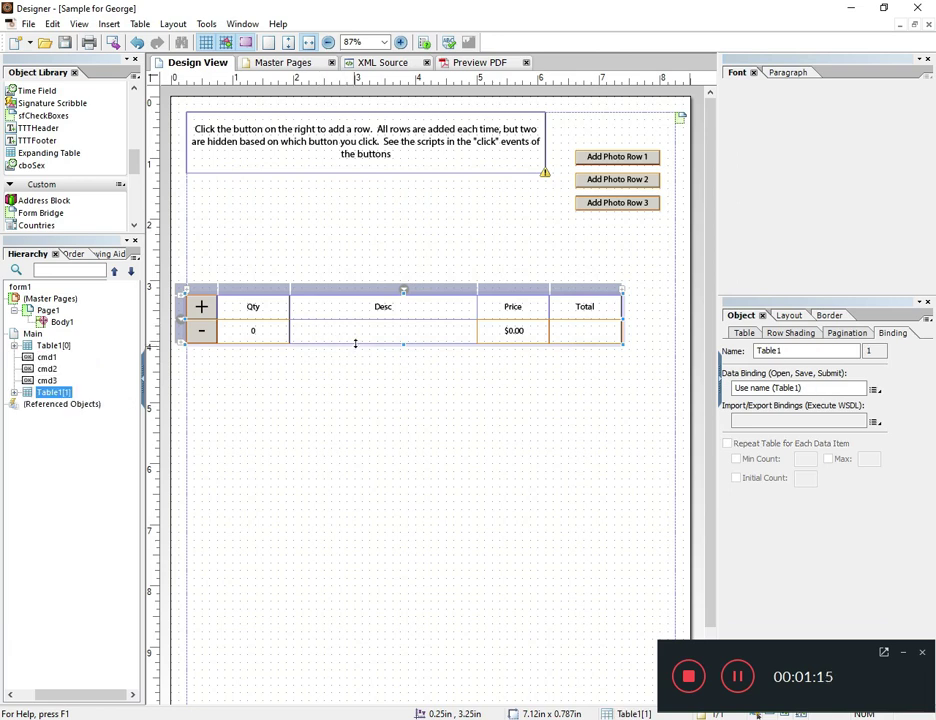
click(201, 310)
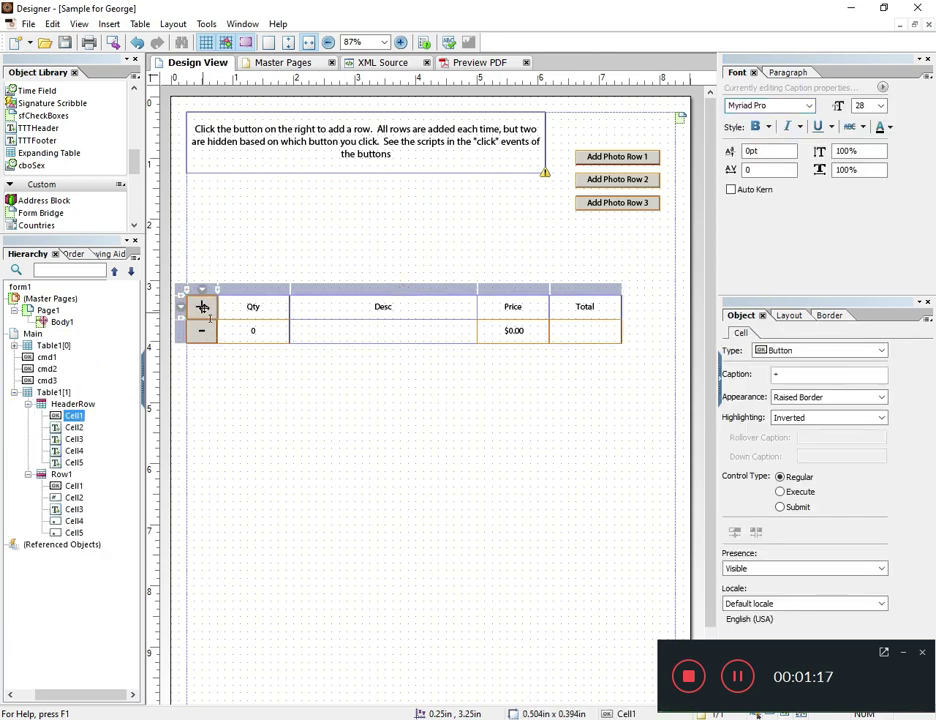
In the PDF preview, add three rows to the table, then remove them back to one.
click(470, 62)
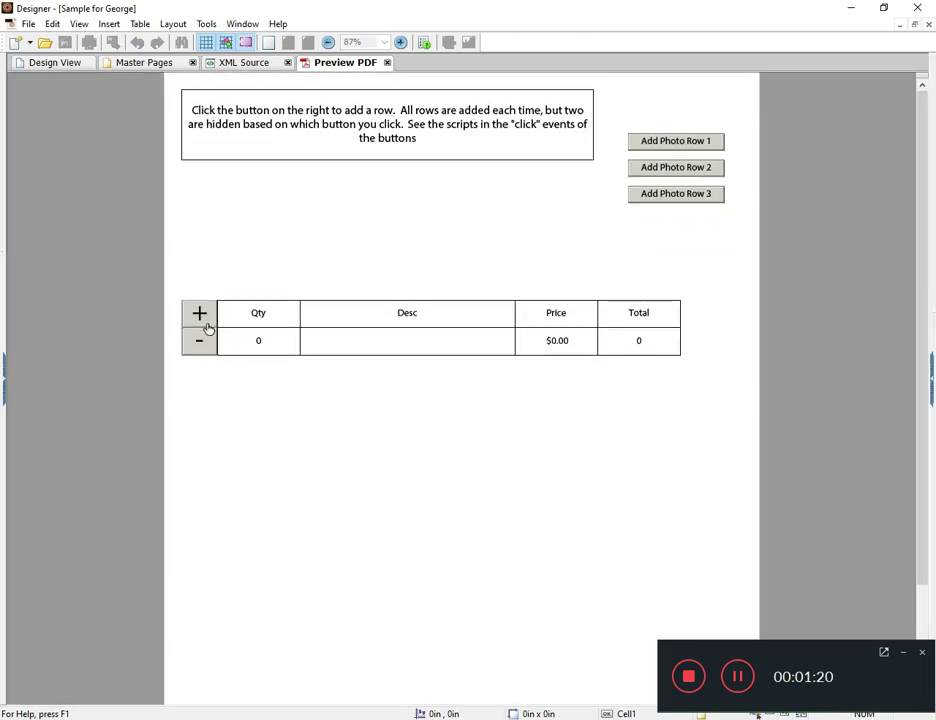
click(201, 316)
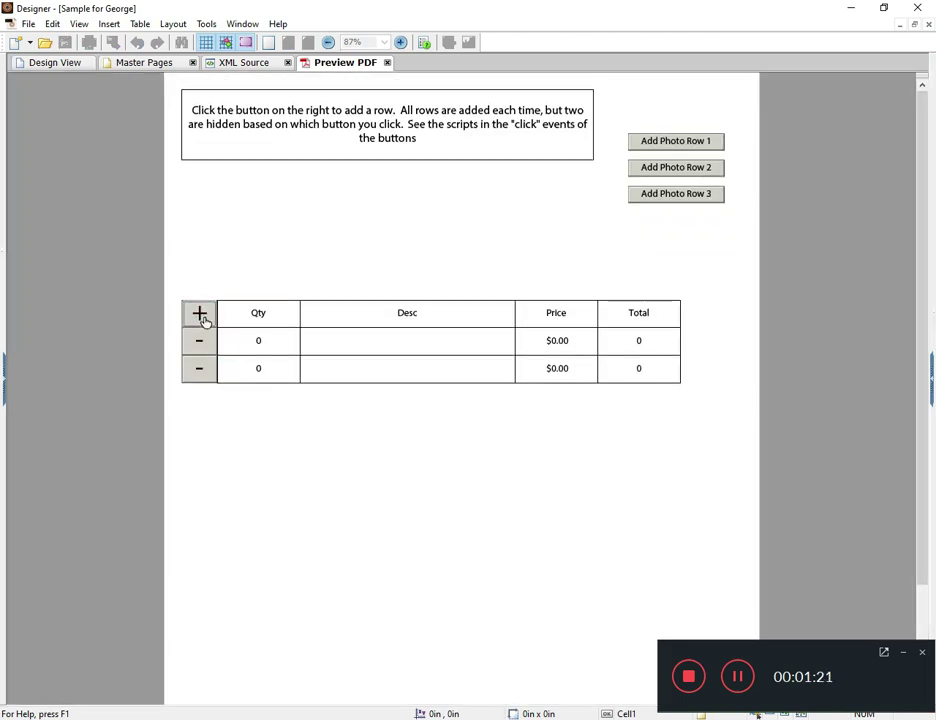
click(203, 318)
click(204, 320)
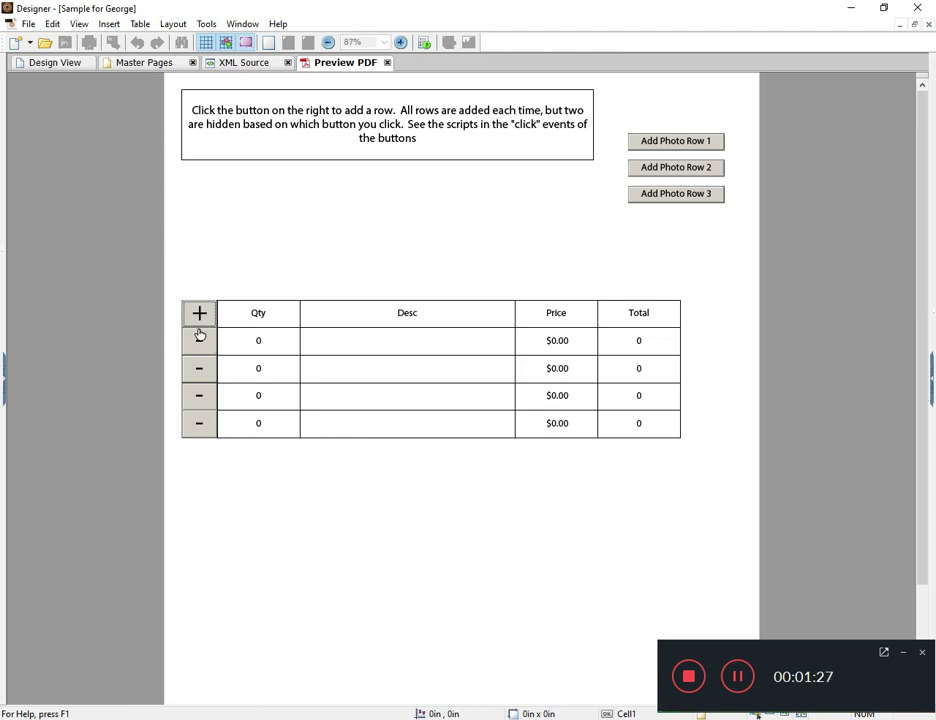
click(199, 345)
click(199, 345)
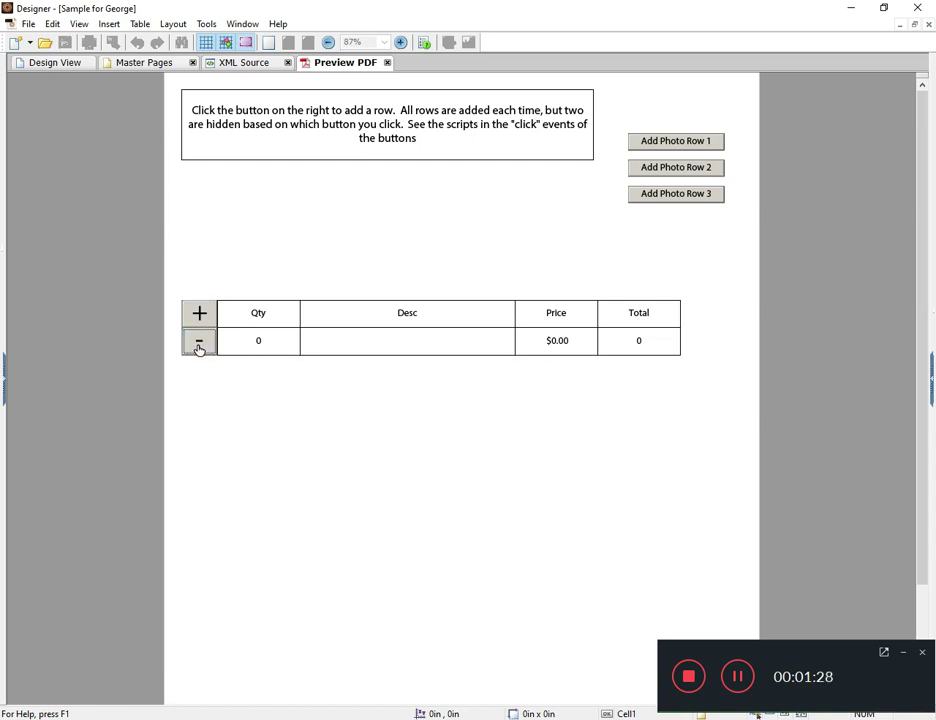
Back in Design View, insert a new row below the table's data row.
click(50, 64)
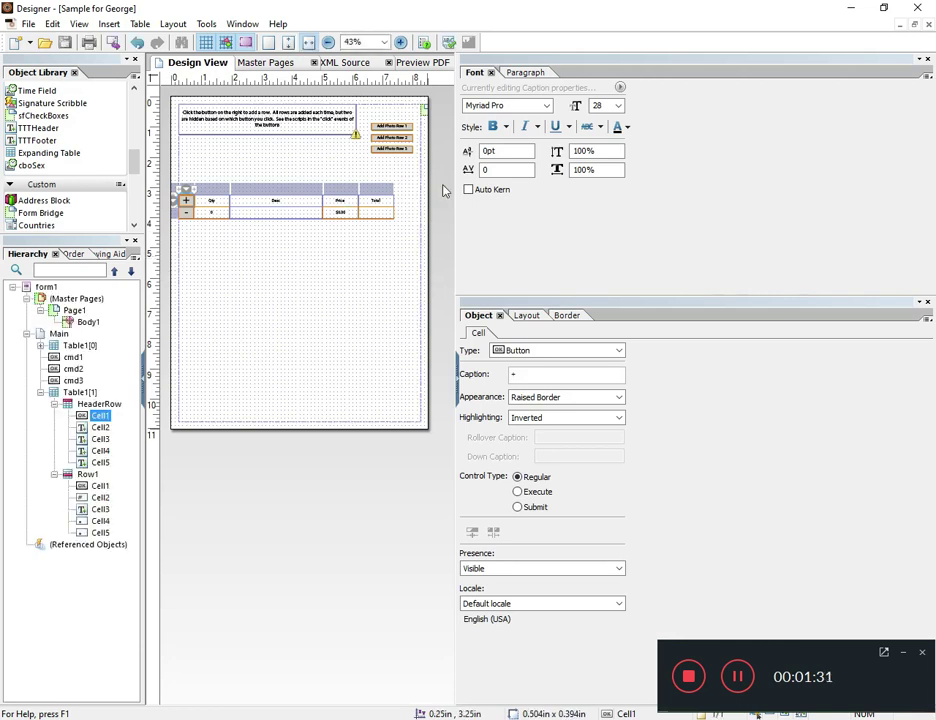
drag(455, 197, 743, 198)
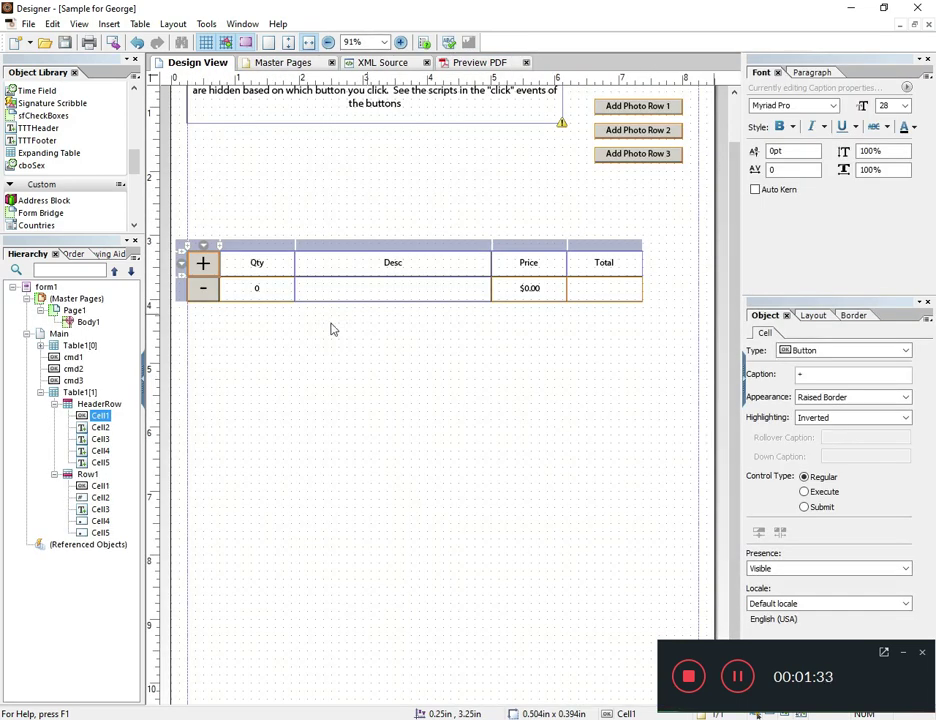
click(78, 392)
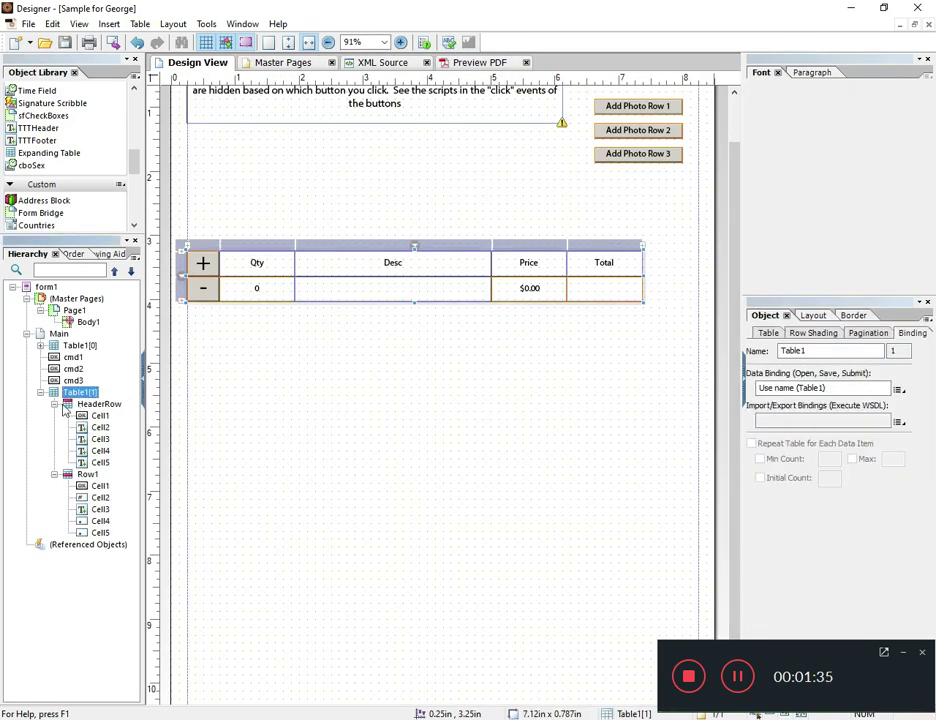
click(87, 474)
right_click(86, 476)
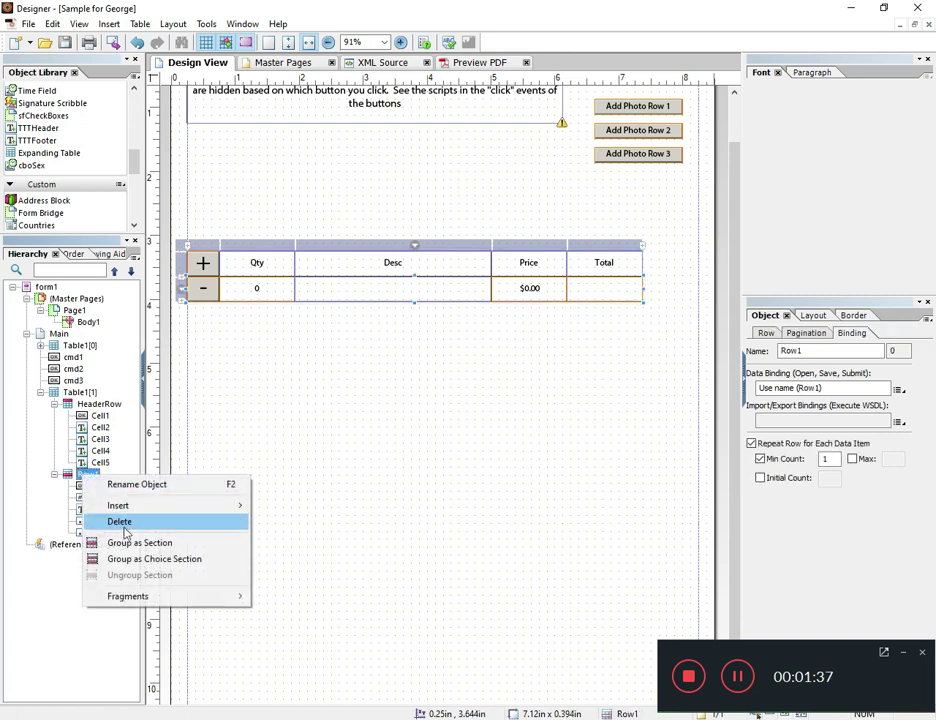
mouse_move(134, 509)
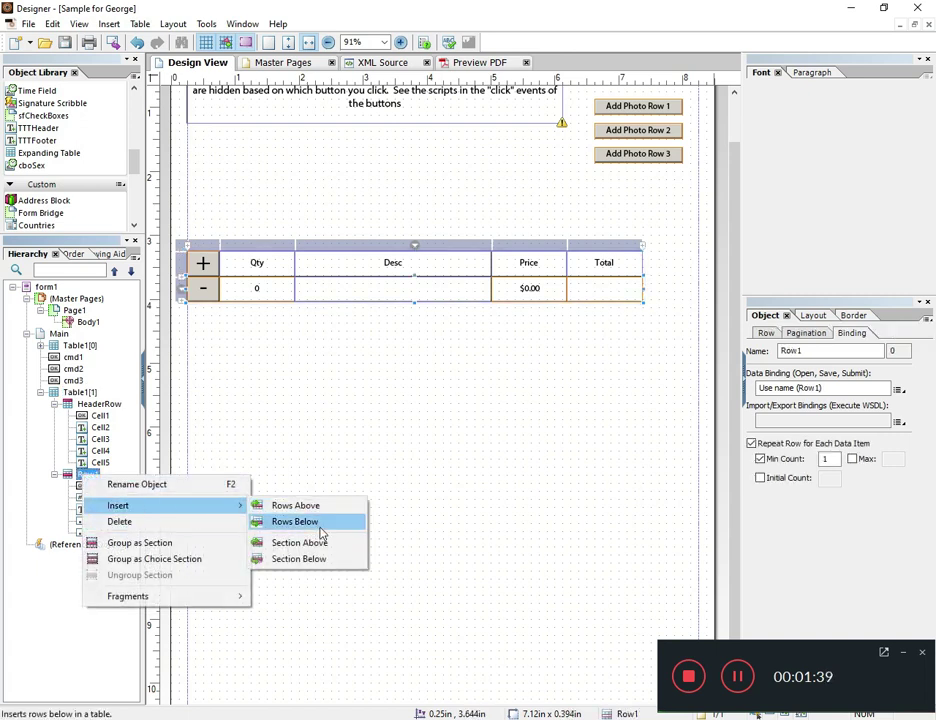
click(320, 530)
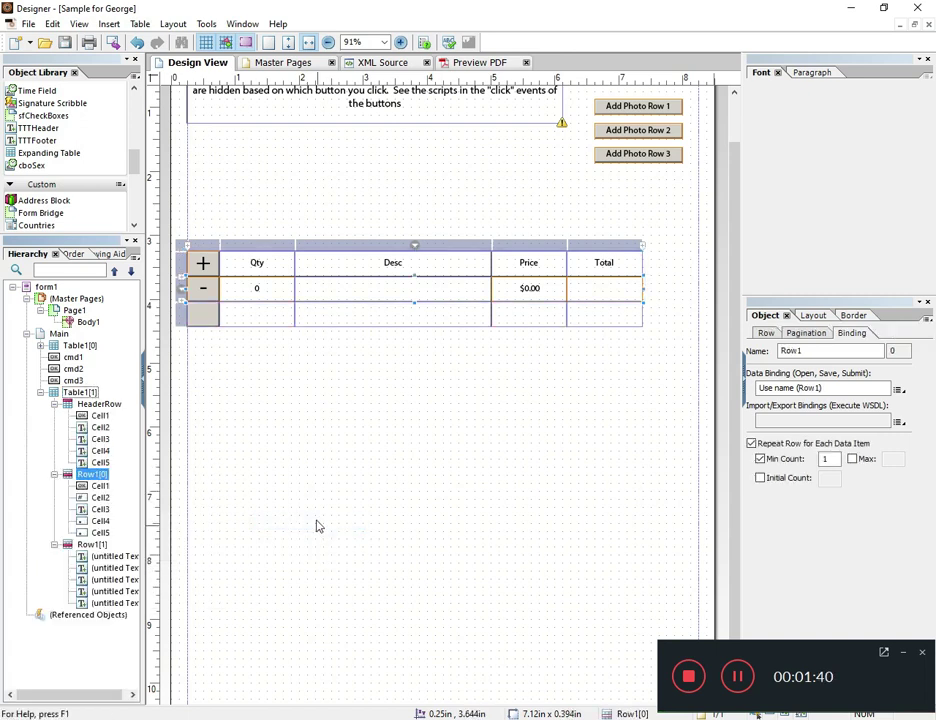
Merge the new row's Qty and Desc cells, and its Price and Total cells.
click(272, 320)
shift+click(435, 318)
right_click(429, 318)
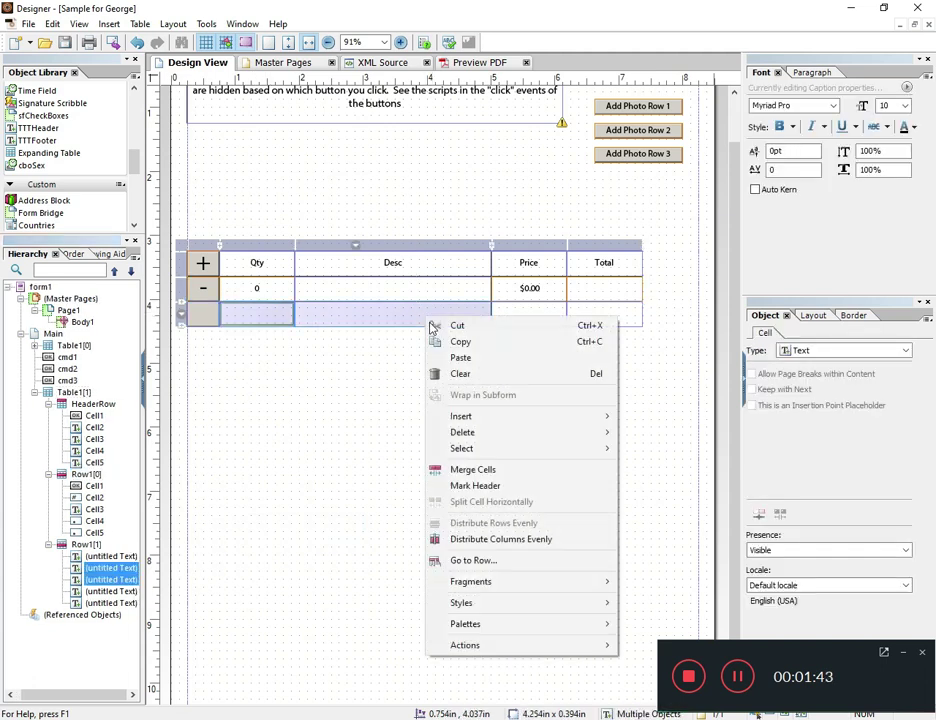
click(480, 472)
click(516, 312)
shift+click(595, 312)
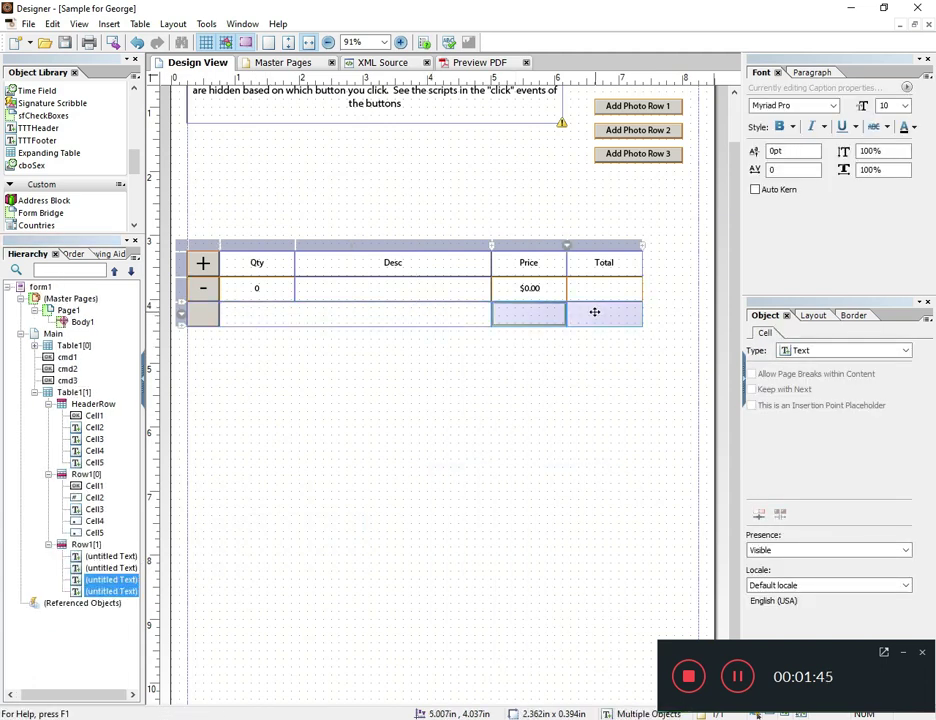
right_click(596, 316)
click(630, 466)
Set the merged Qty/Desc cell's type to Text Field and pick the Price/Total cell's type.
click(434, 324)
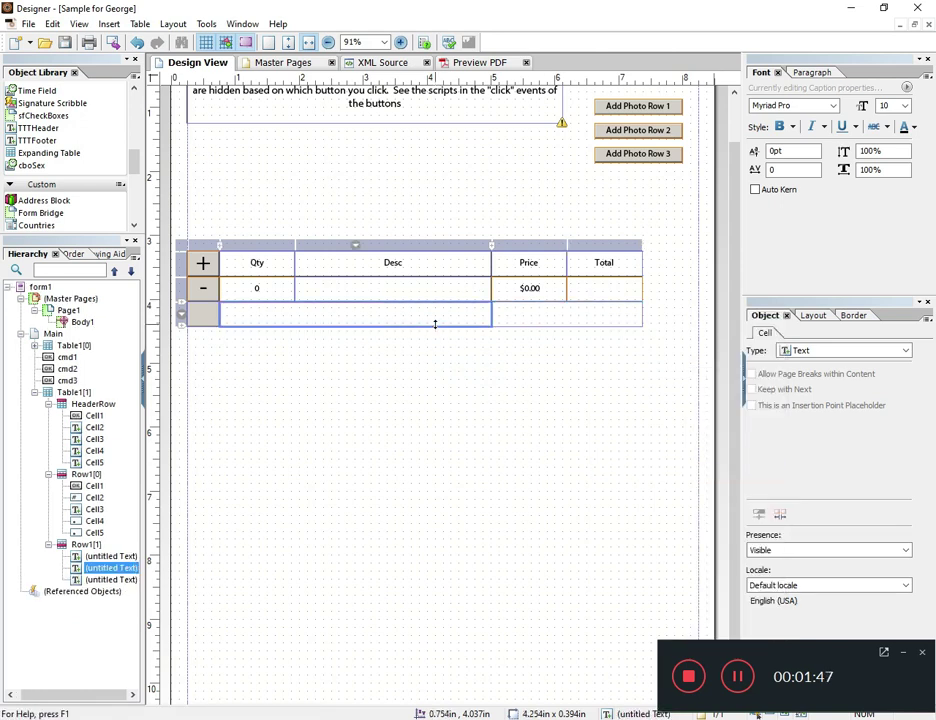
click(816, 352)
click(805, 367)
click(630, 318)
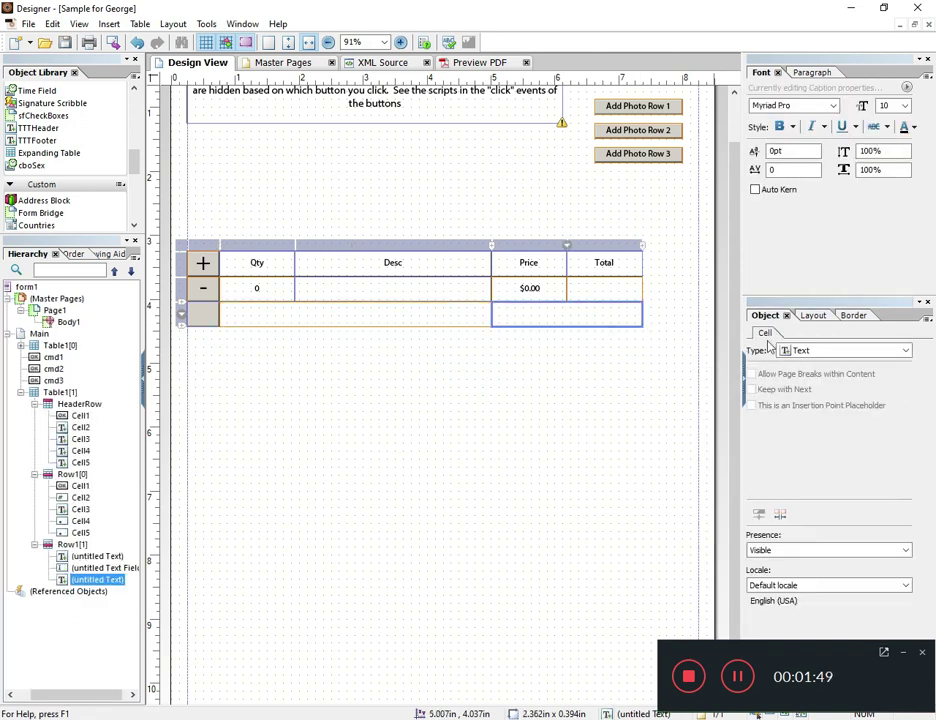
click(816, 352)
scroll(818, 362, up, 5)
Make Price/Total a Numeric Field and give the merged fields defaults Hello and 123123.
click(812, 378)
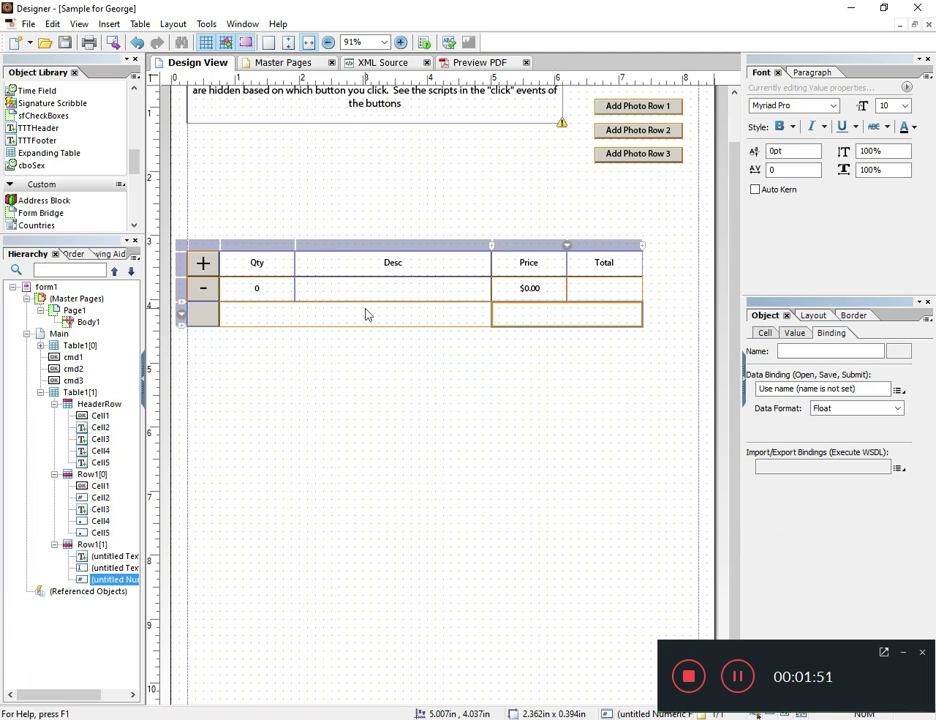
click(470, 316)
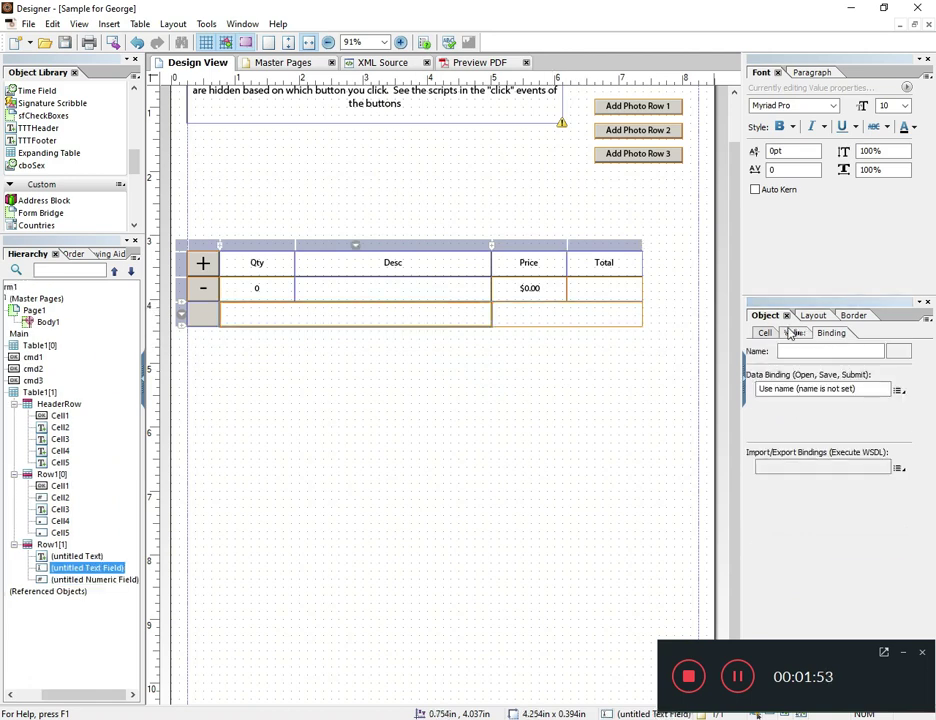
click(794, 333)
click(819, 372)
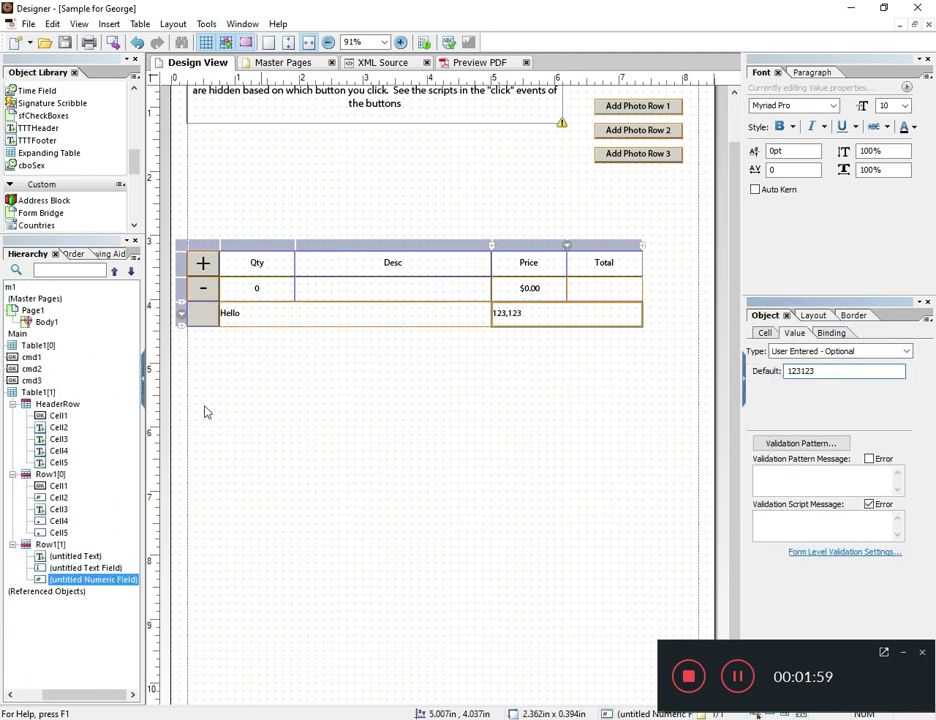
Turn the new row's first cell into a button captioned '-'.
click(204, 315)
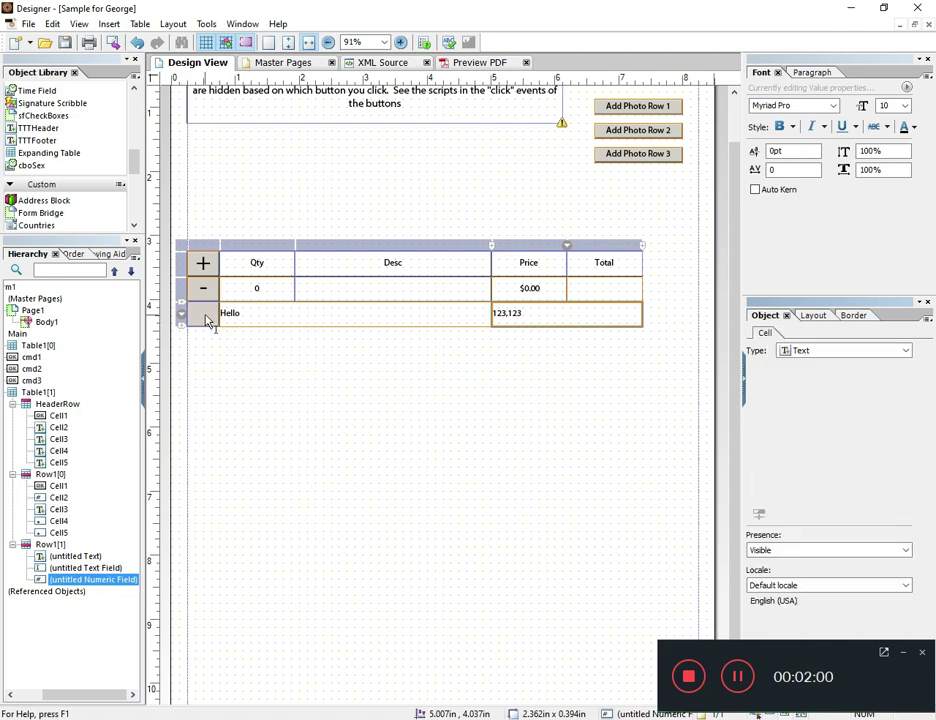
click(826, 351)
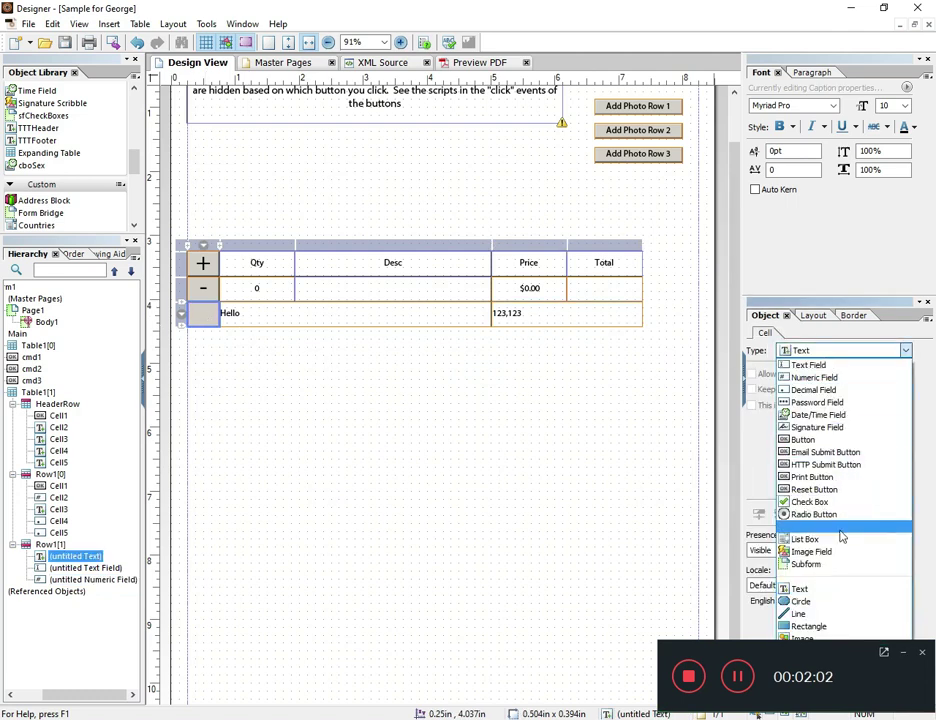
click(803, 439)
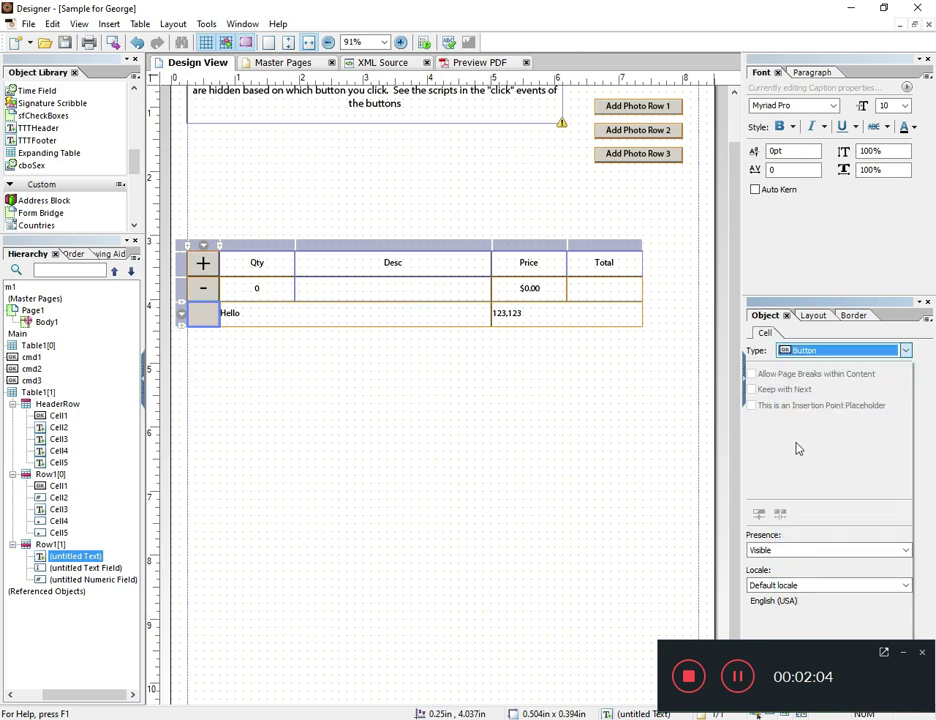
click(834, 378)
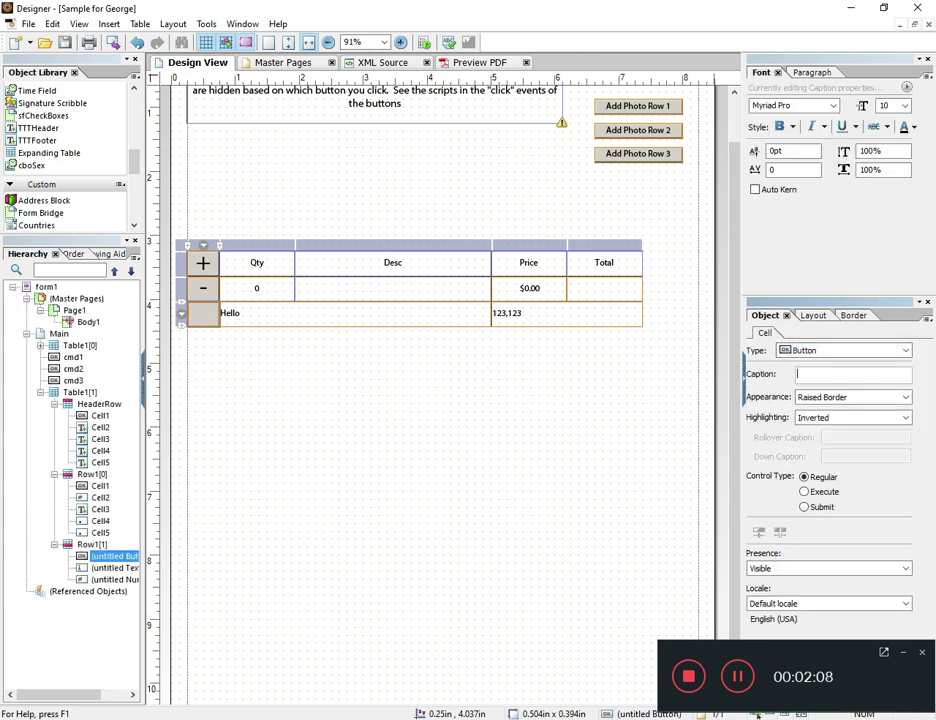
click(251, 334)
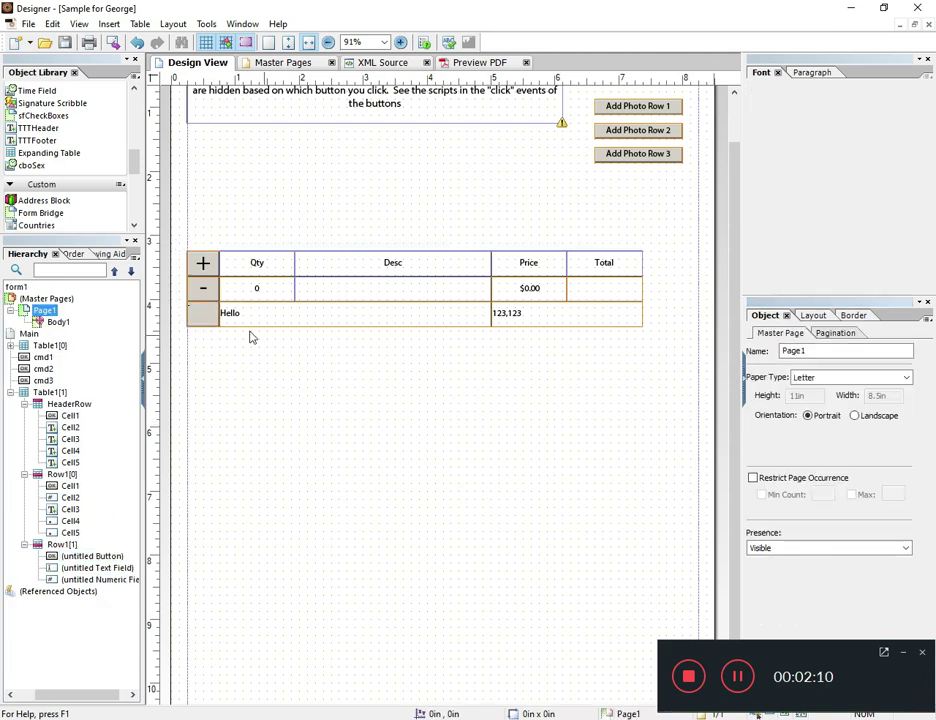
click(203, 313)
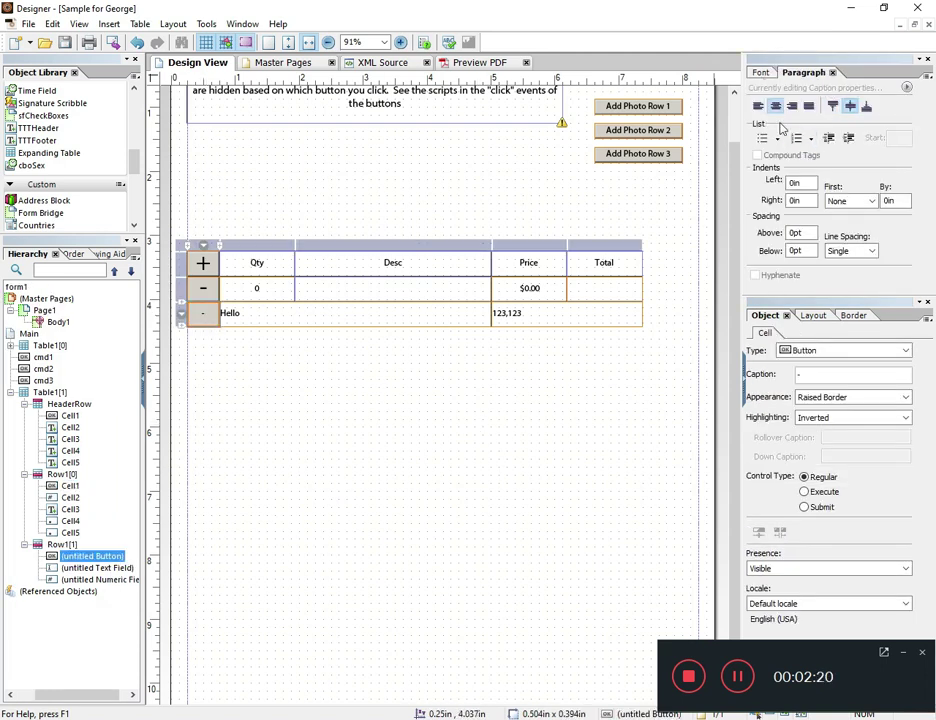
Centre-align the Hello and 123,123 cells.
click(758, 73)
click(812, 72)
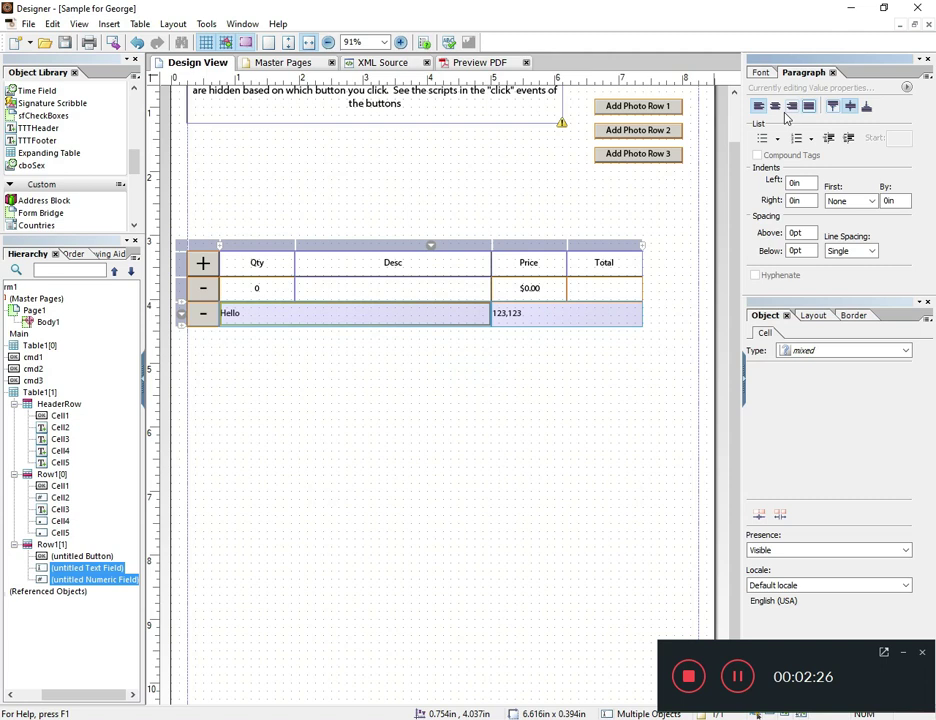
click(775, 102)
click(380, 409)
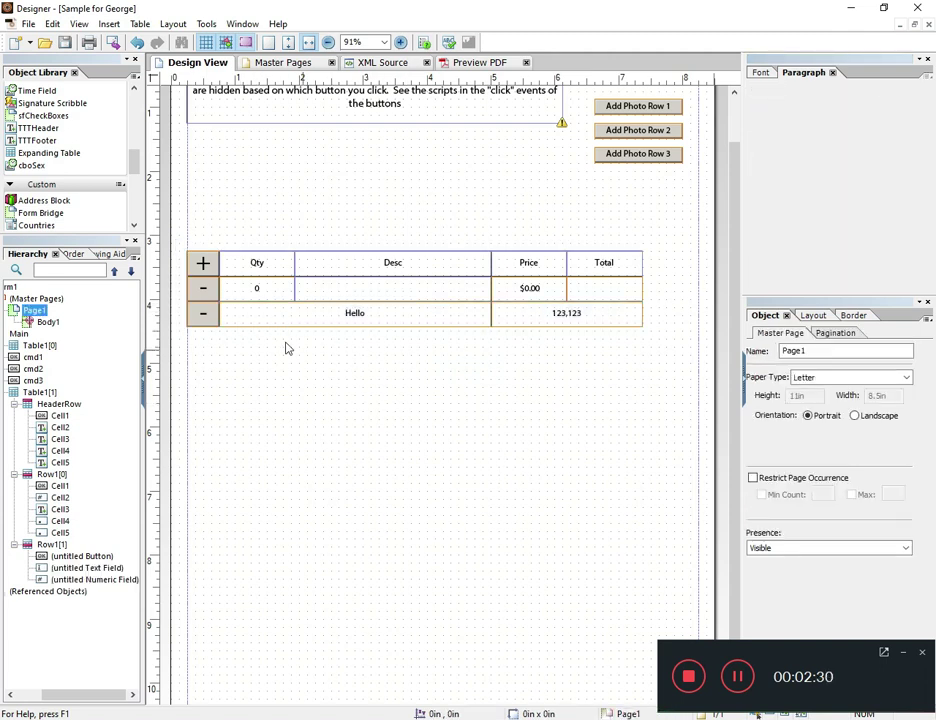
Insert a new row above the table's header row.
click(203, 263)
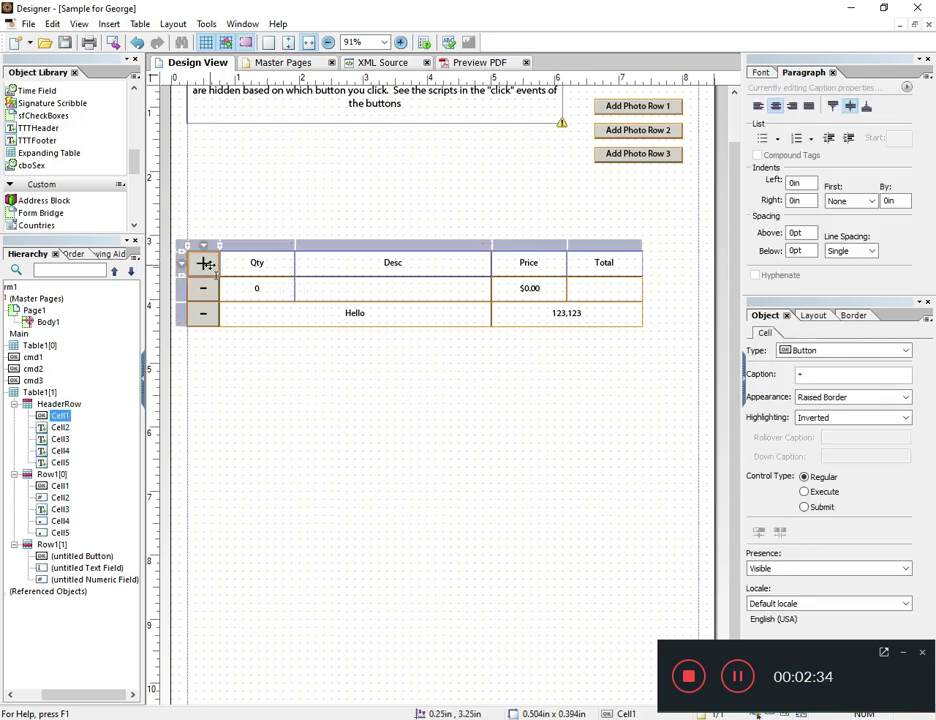
right_click(42, 404)
mouse_move(115, 435)
click(230, 436)
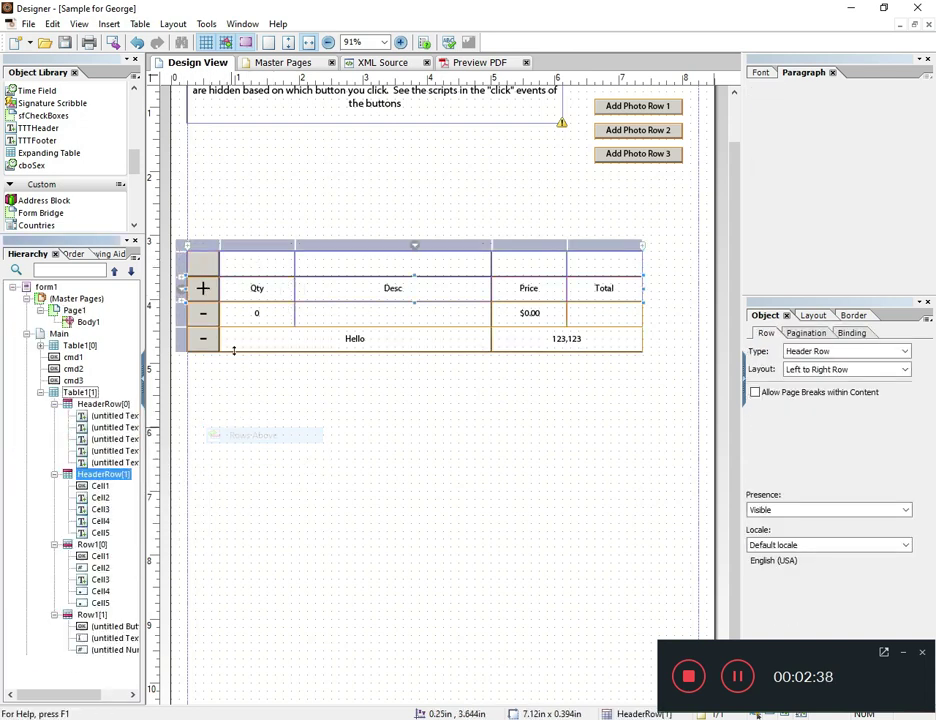
Set the new top row's first cell font size to 28 pt.
click(206, 262)
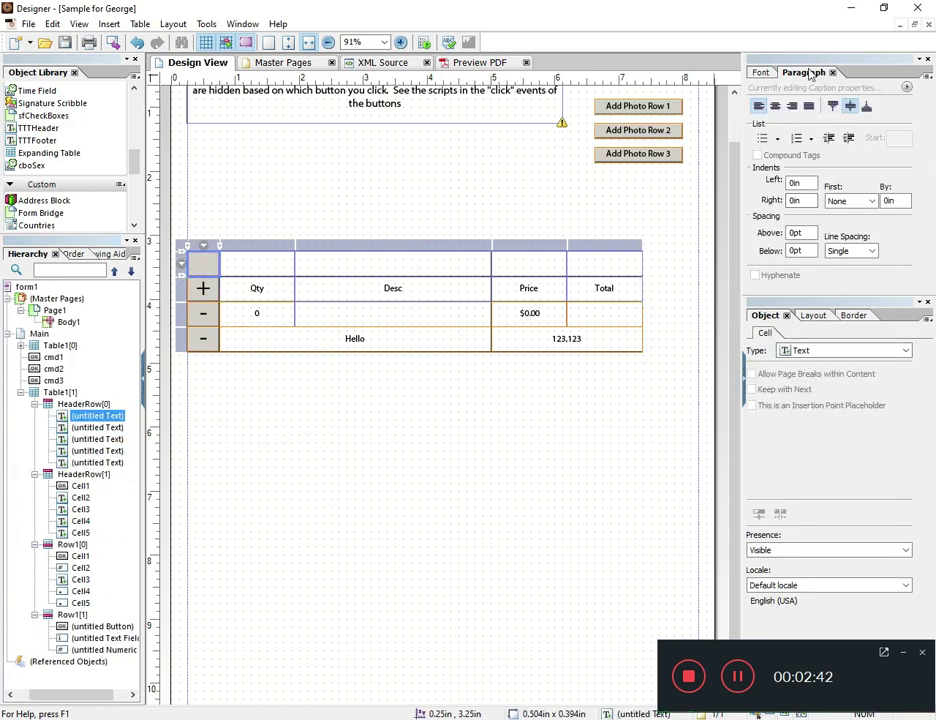
click(761, 72)
click(905, 105)
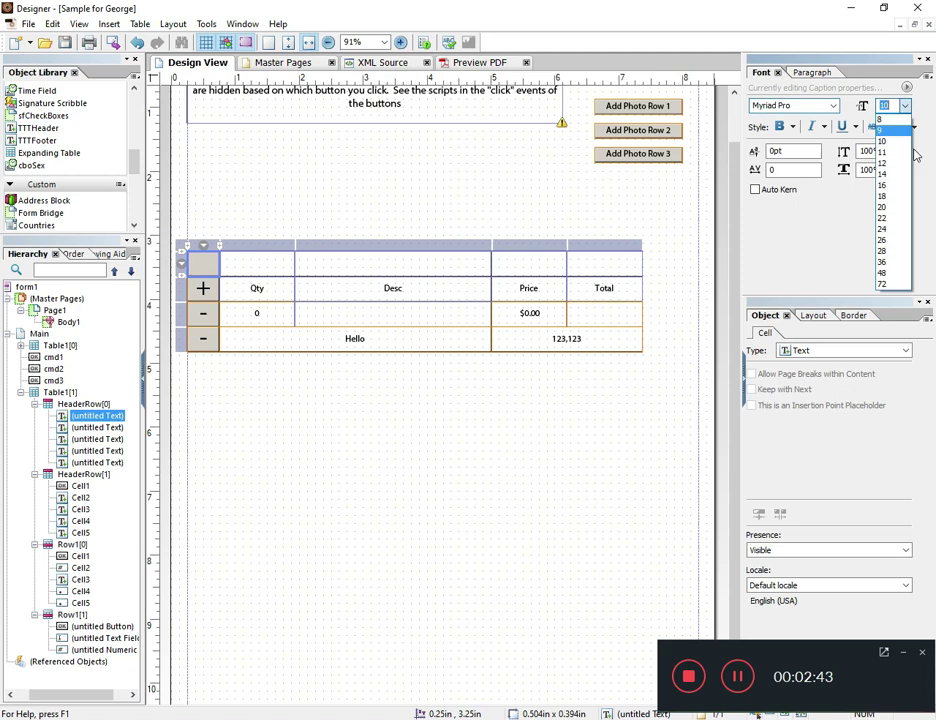
click(893, 251)
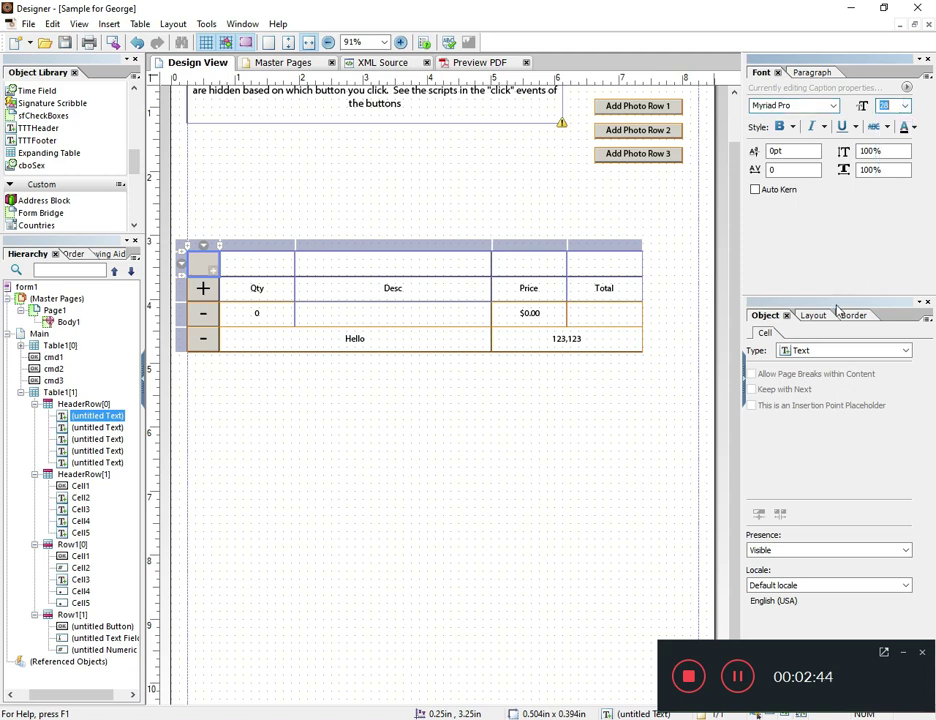
click(203, 259)
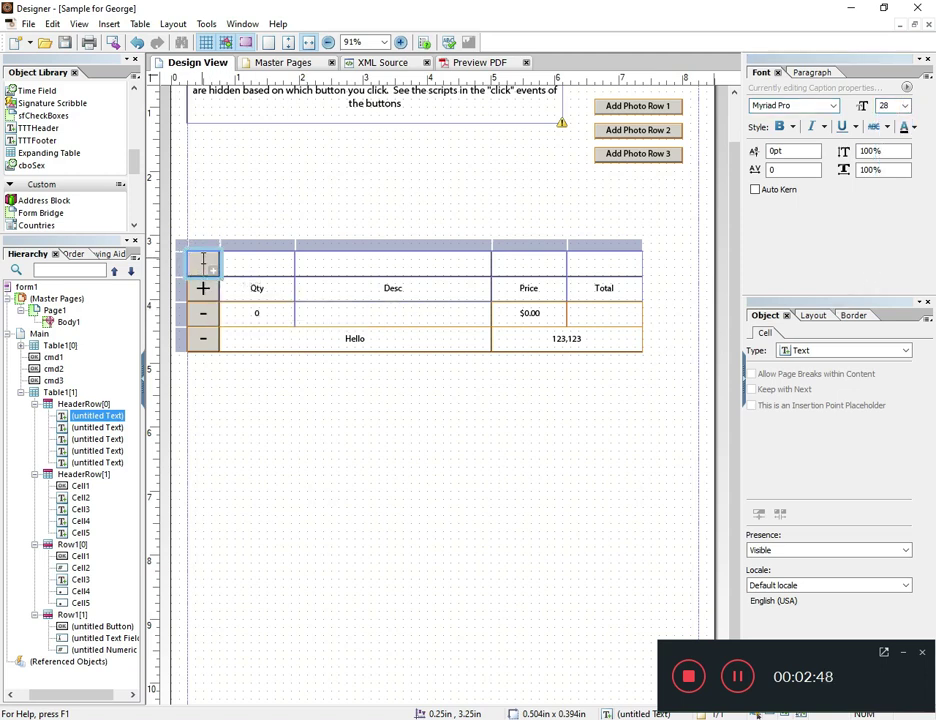
click(395, 508)
click(201, 263)
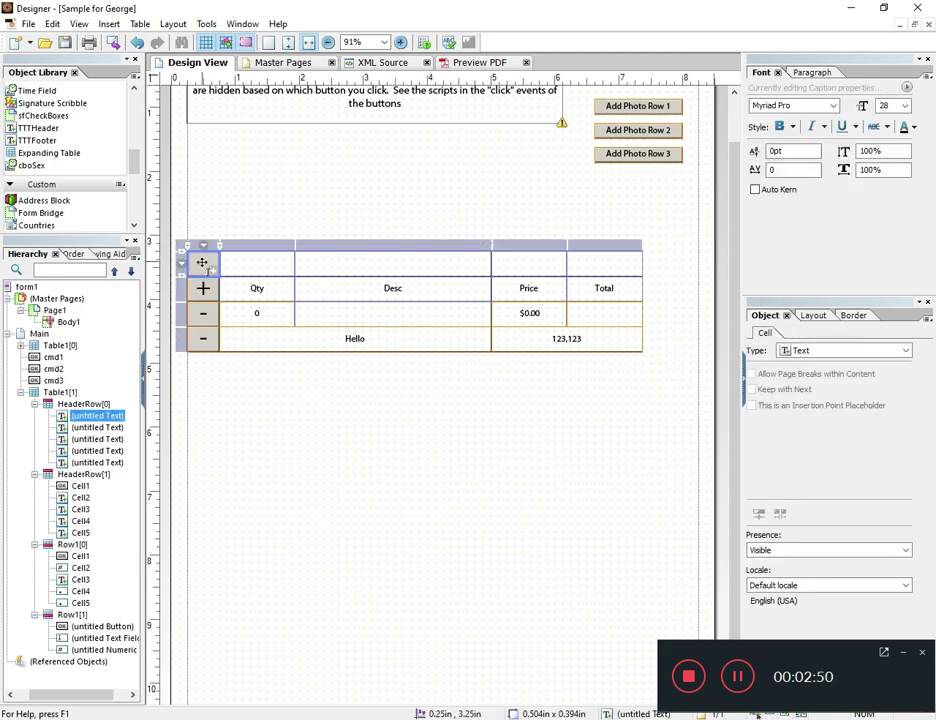
click(812, 72)
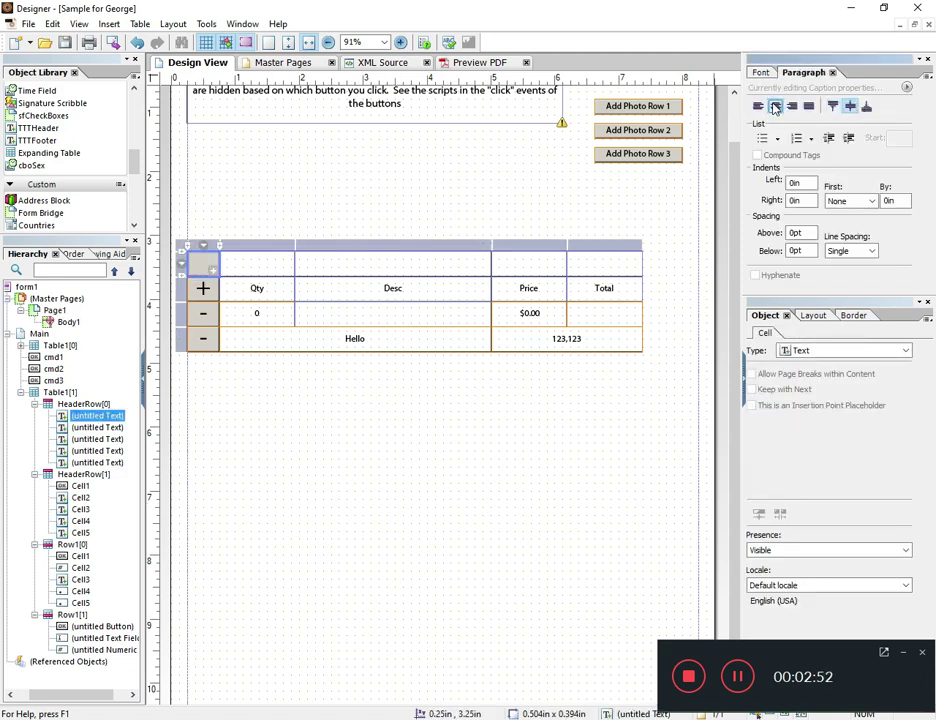
Make the top row taller and label its second cell Add Row "2".
drag(259, 278, 257, 287)
click(242, 268)
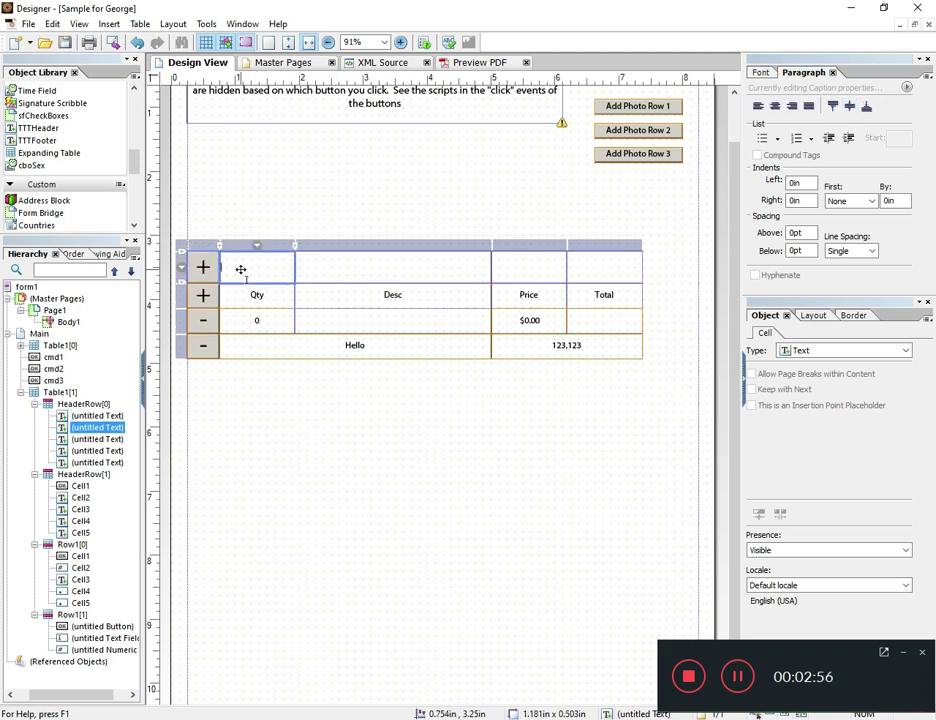
text(Add Row )
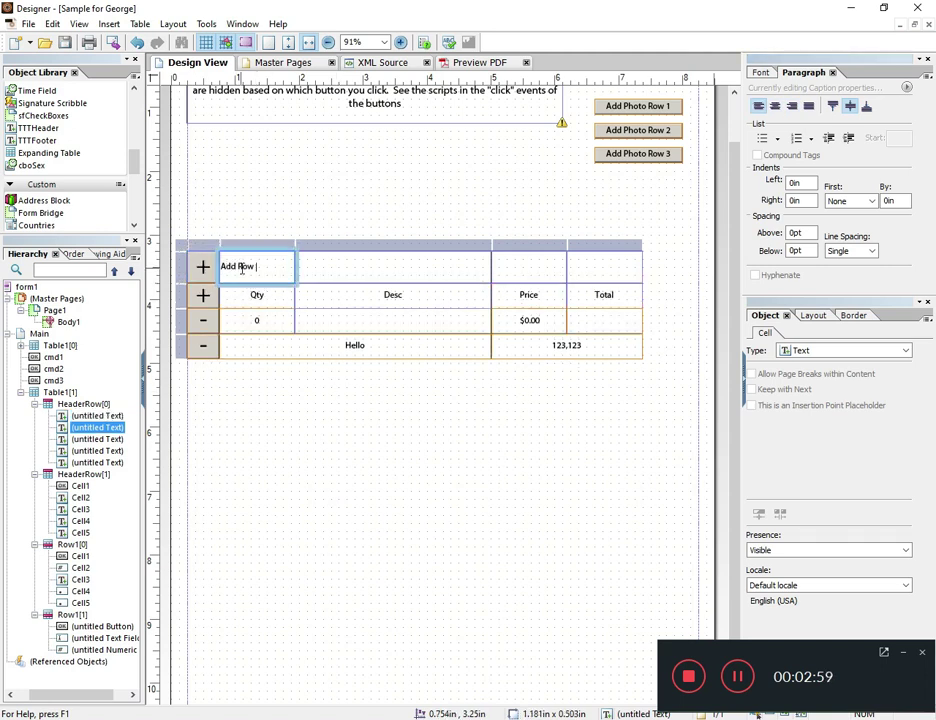
text(2")
click(203, 264)
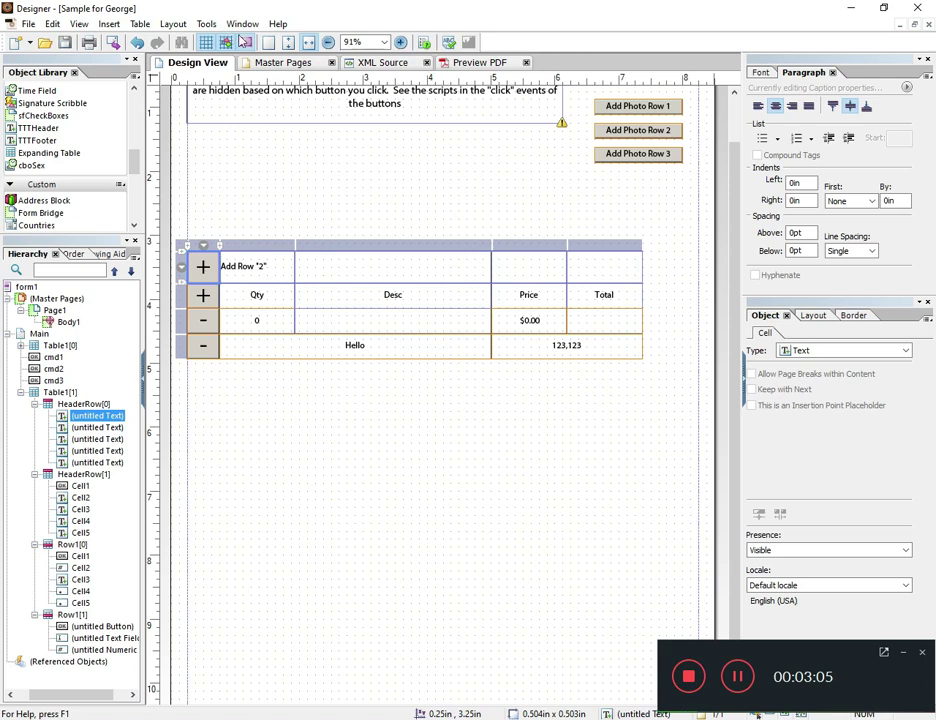
click(242, 23)
With the Script Editor shown, make the plus cell a Button captioned '+'.
click(188, 195)
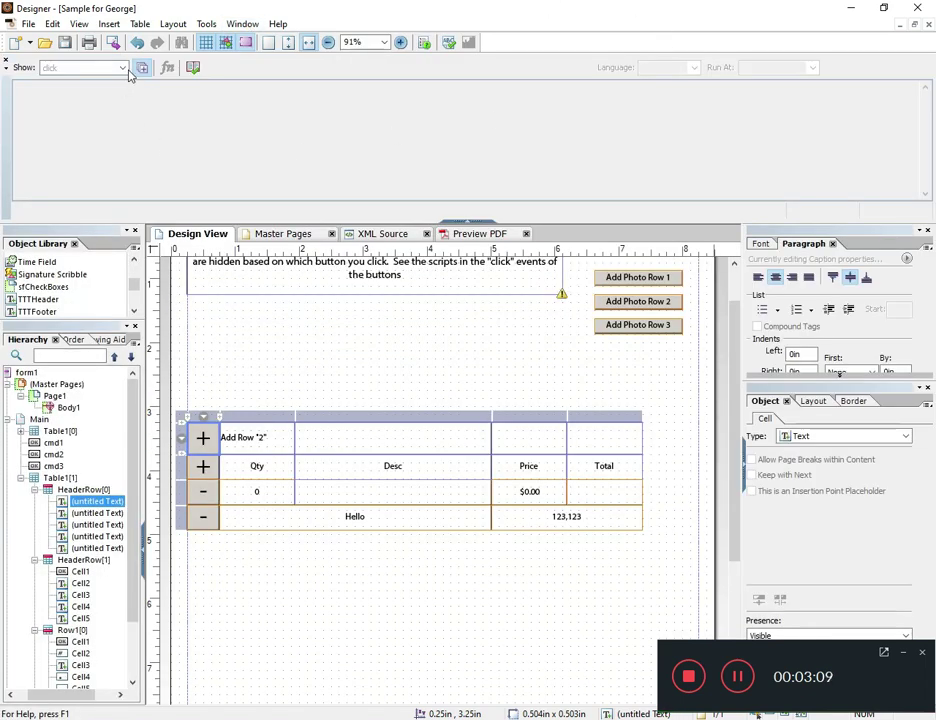
click(122, 67)
click(208, 437)
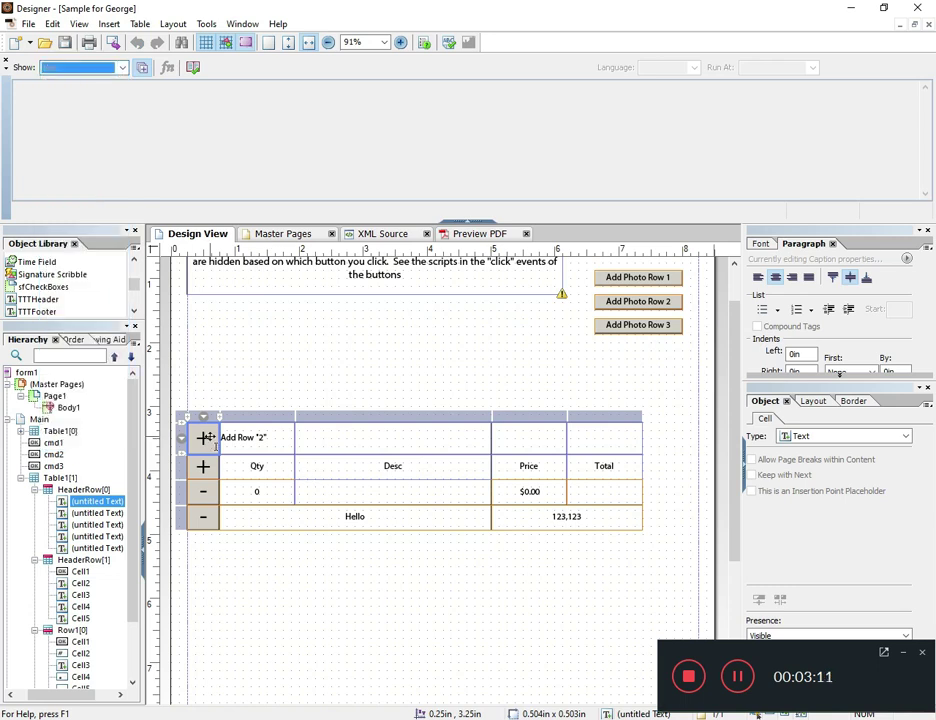
click(822, 435)
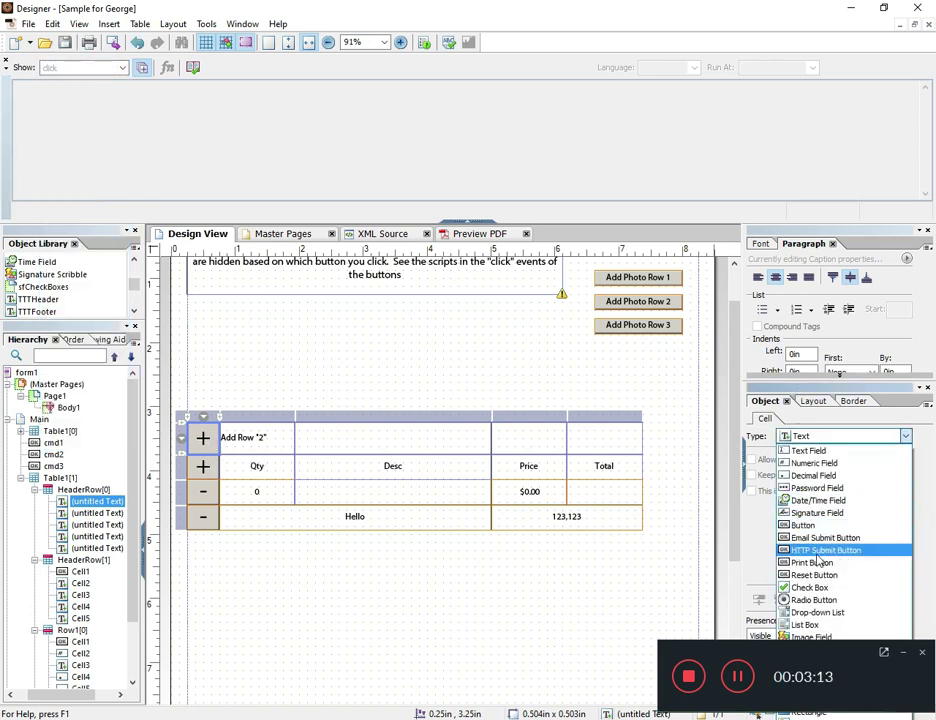
click(803, 525)
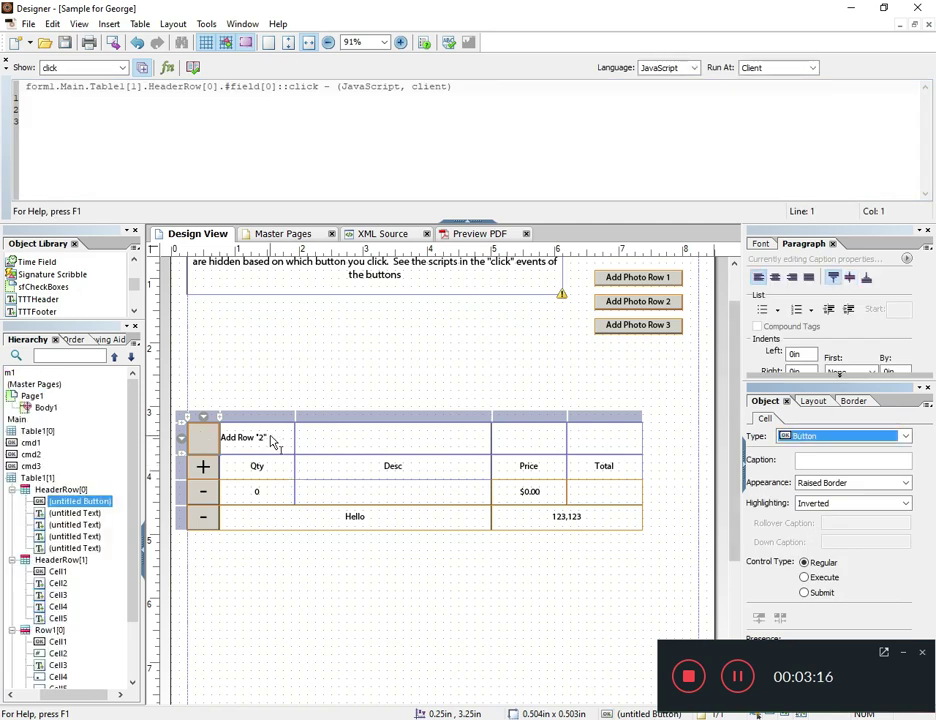
click(835, 466)
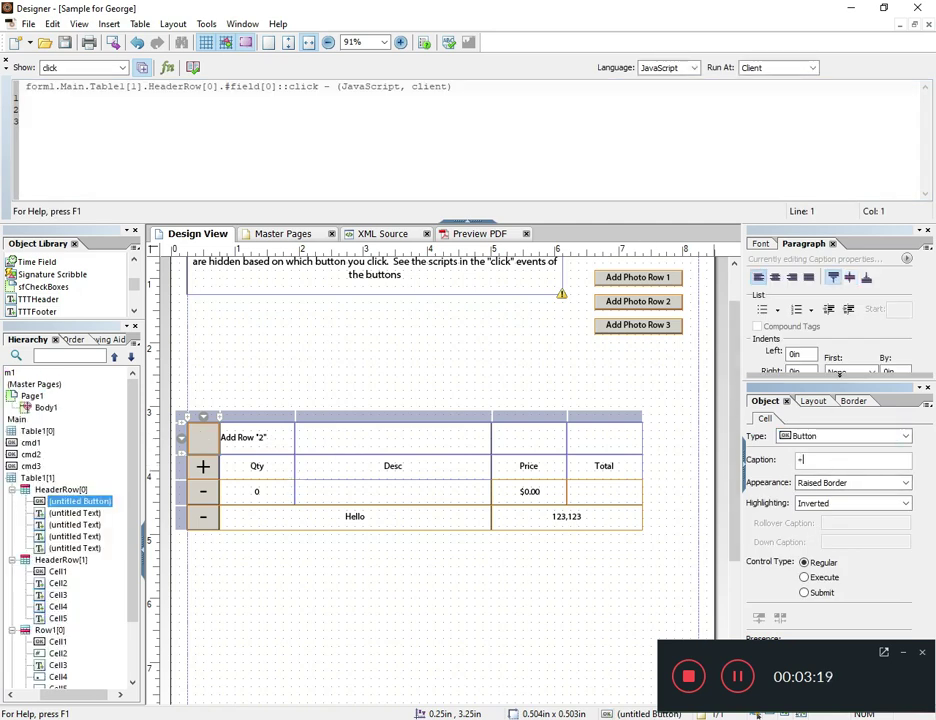
click(334, 368)
click(202, 444)
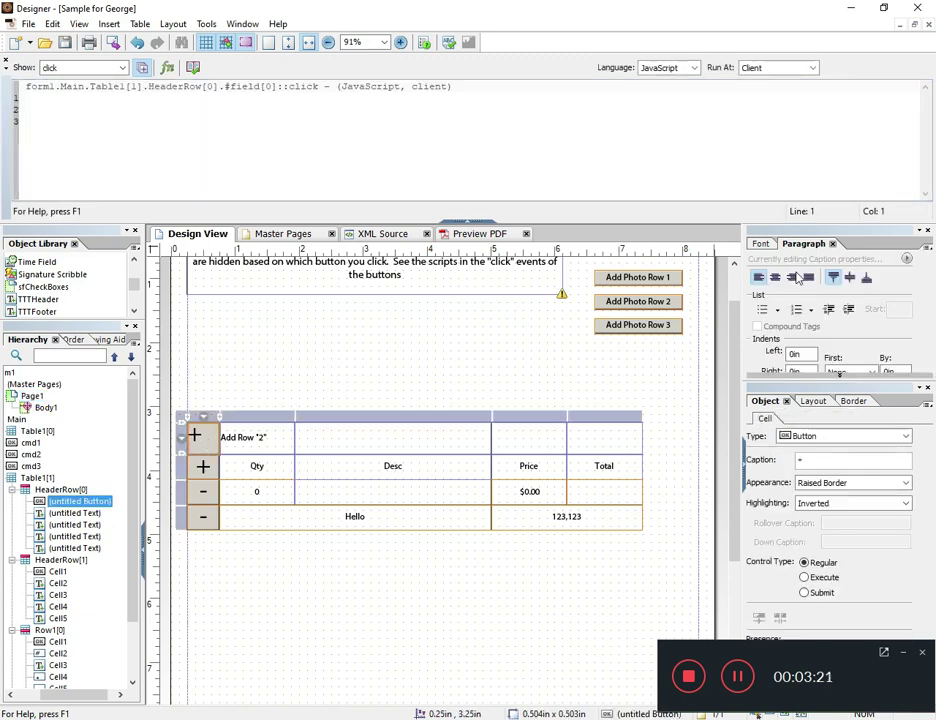
Give the + button the click script this.parent.parent._Row2.addInstance(); copied from the existing add button.
click(165, 115)
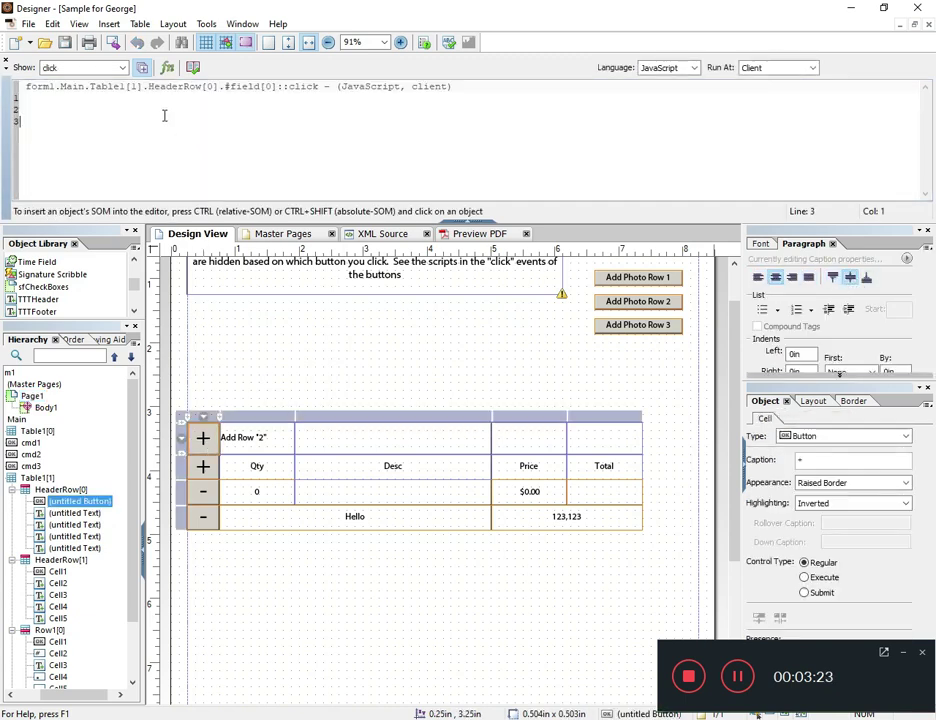
click(209, 470)
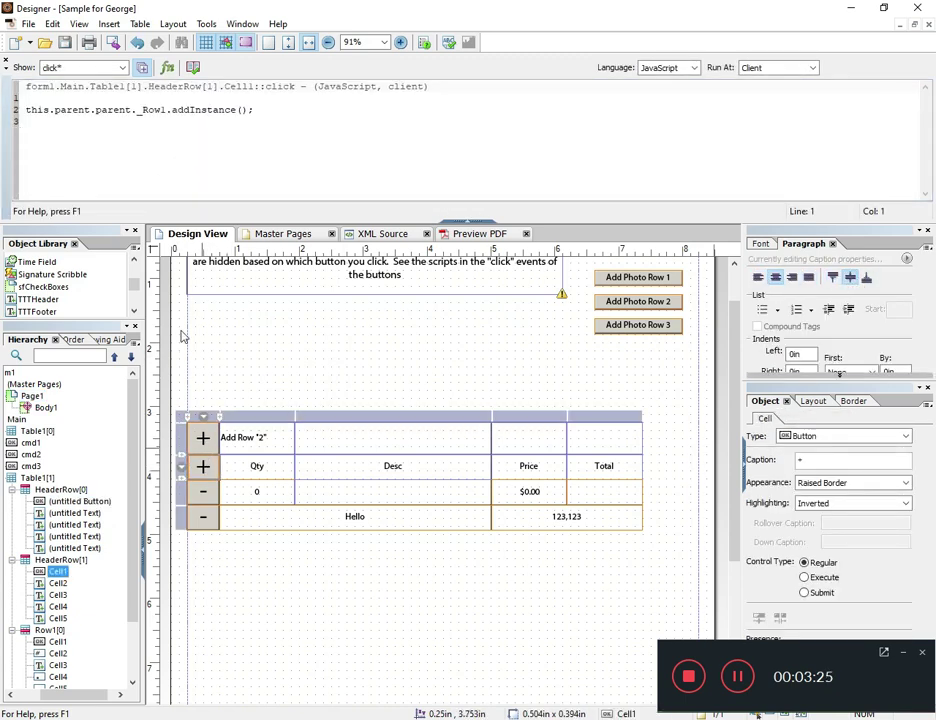
drag(256, 110, 26, 110)
key(ctrl+c)
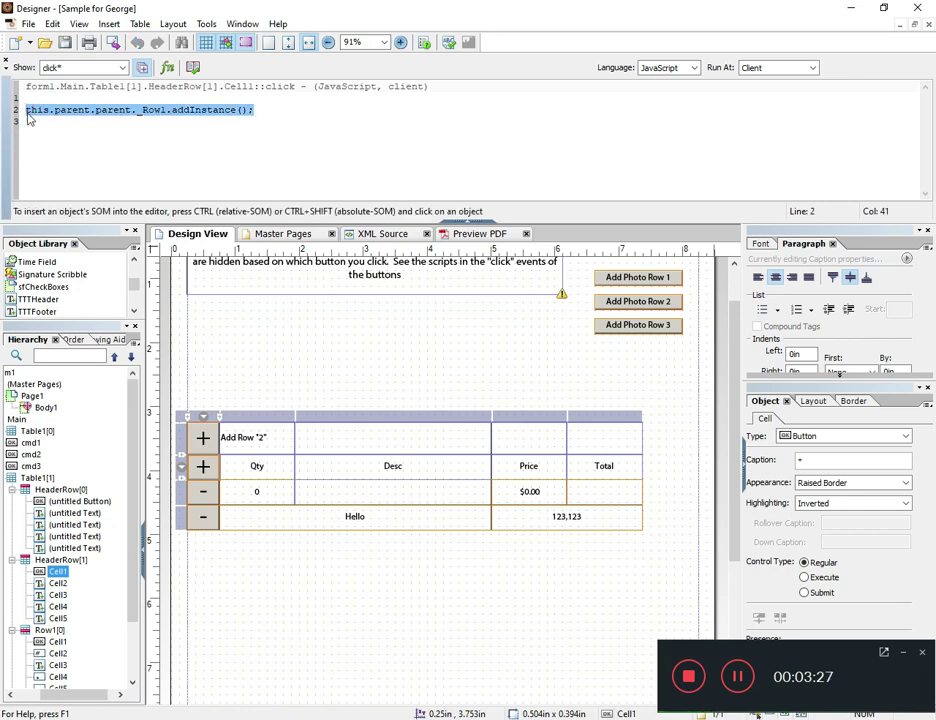
click(203, 437)
click(27, 108)
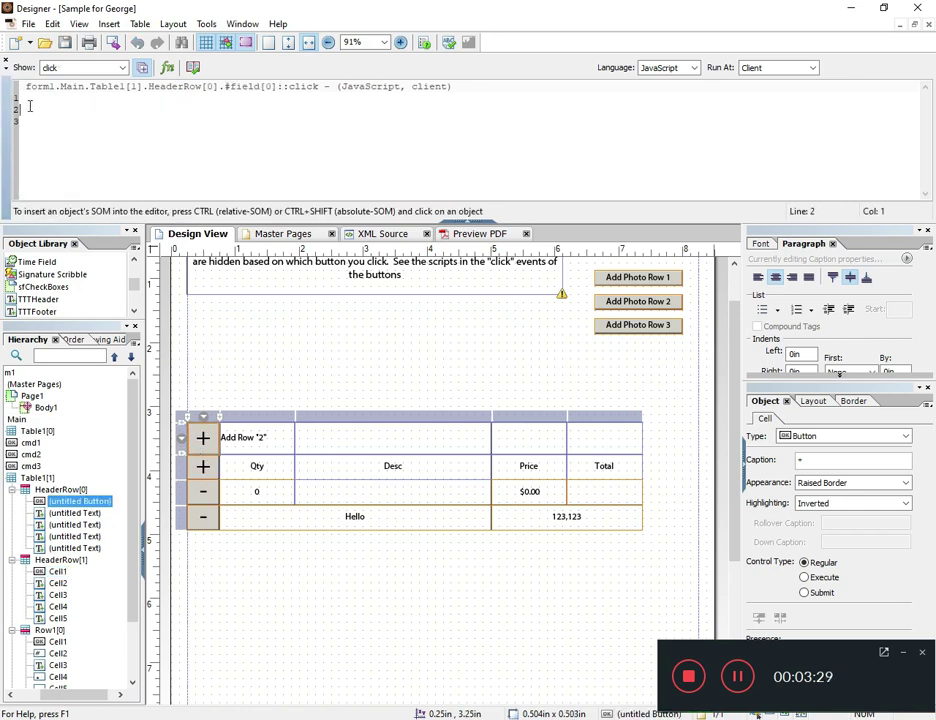
key(ctrl+v)
click(157, 110)
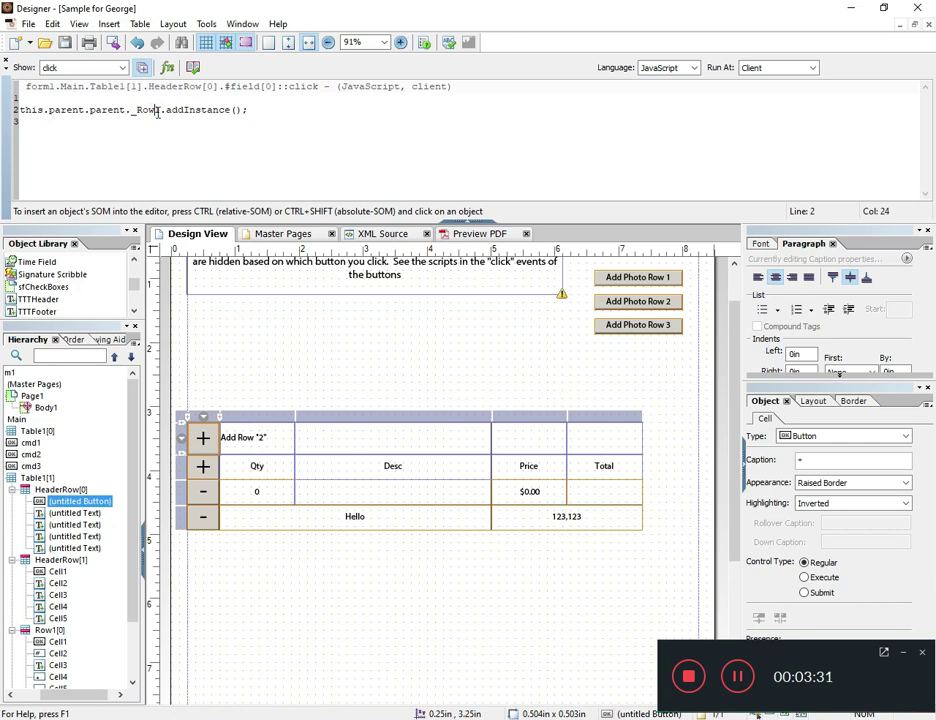
text(2)
key(Down)
Paste the removeInstance lines into the Hello row's minus button and retarget them to _Row2.
click(470, 219)
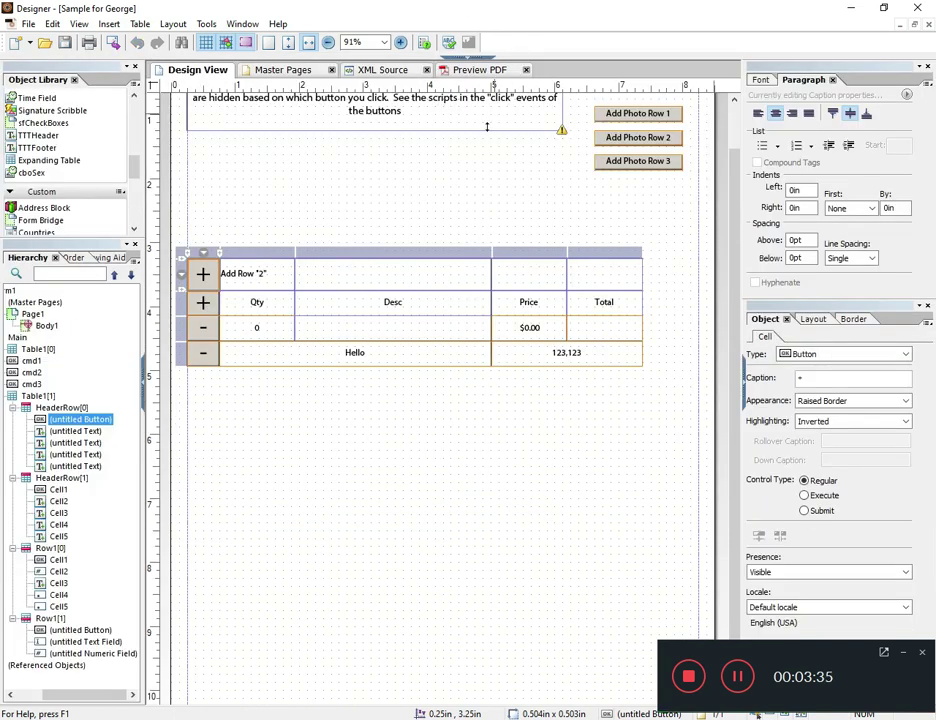
click(203, 353)
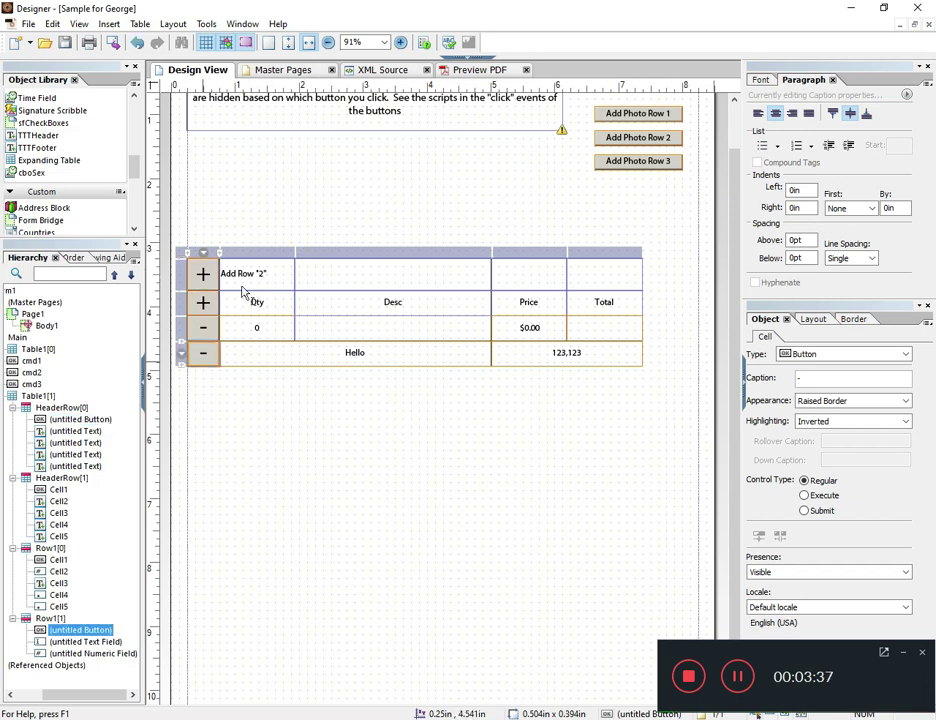
click(470, 57)
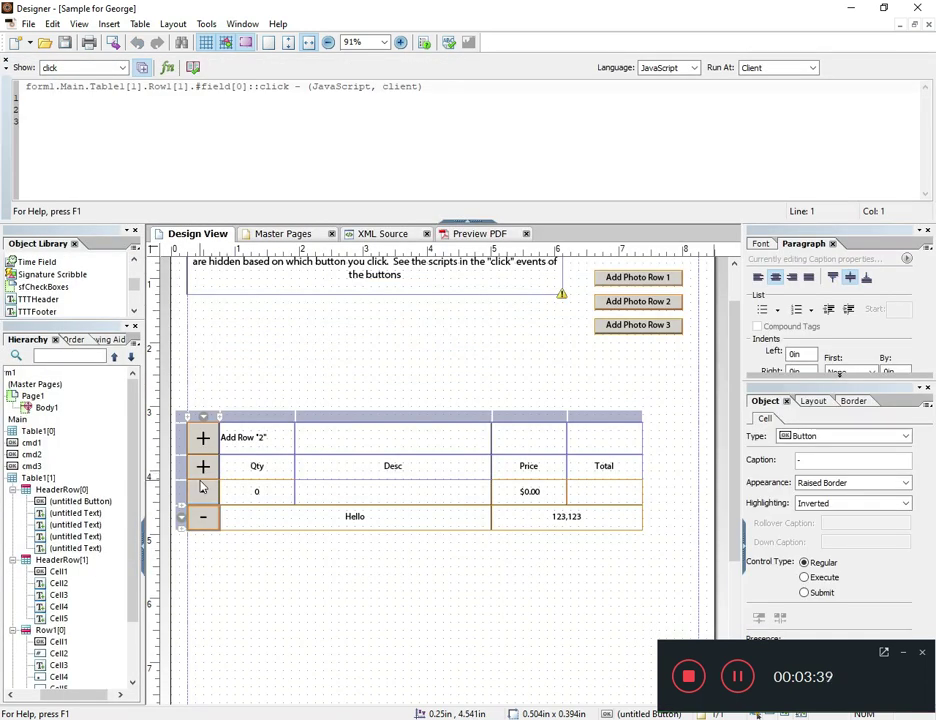
drag(307, 122, 63, 122)
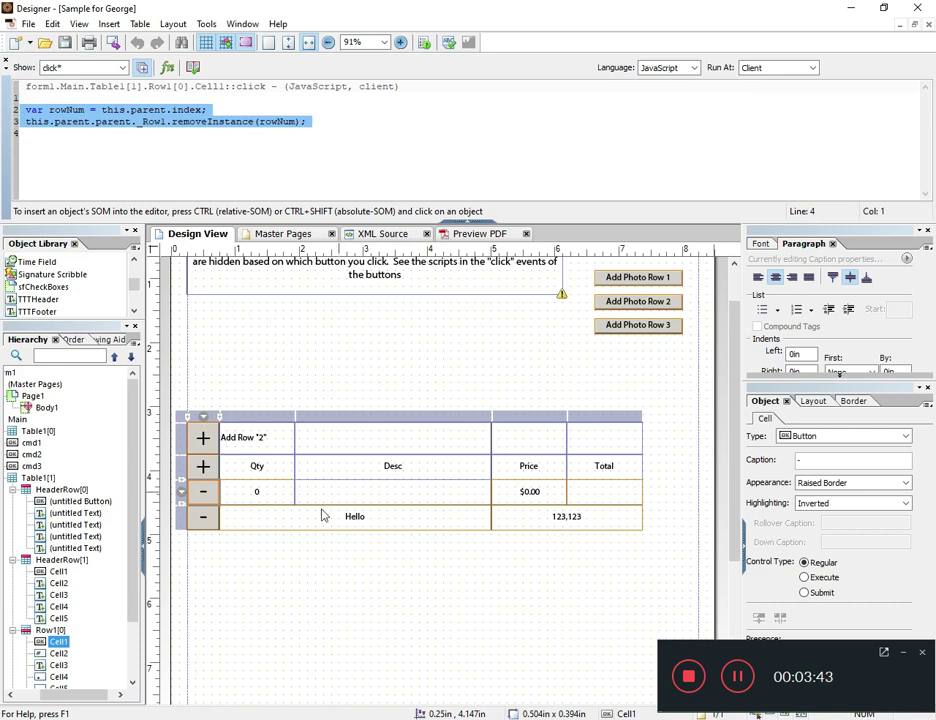
click(204, 518)
click(55, 109)
text(var rowNum = this.parent.index; this.parent.parent._Row1.removeInstance(rowNum);)
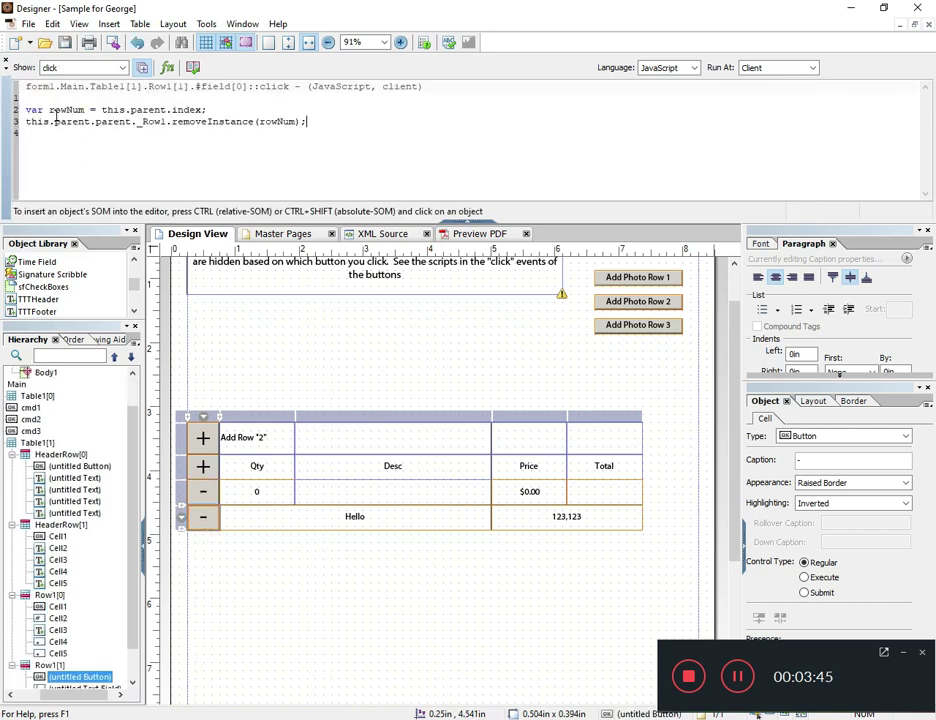
drag(160, 121, 167, 126)
Make the Hello row repeat with minimum count 1 and preview the PDF.
click(48, 667)
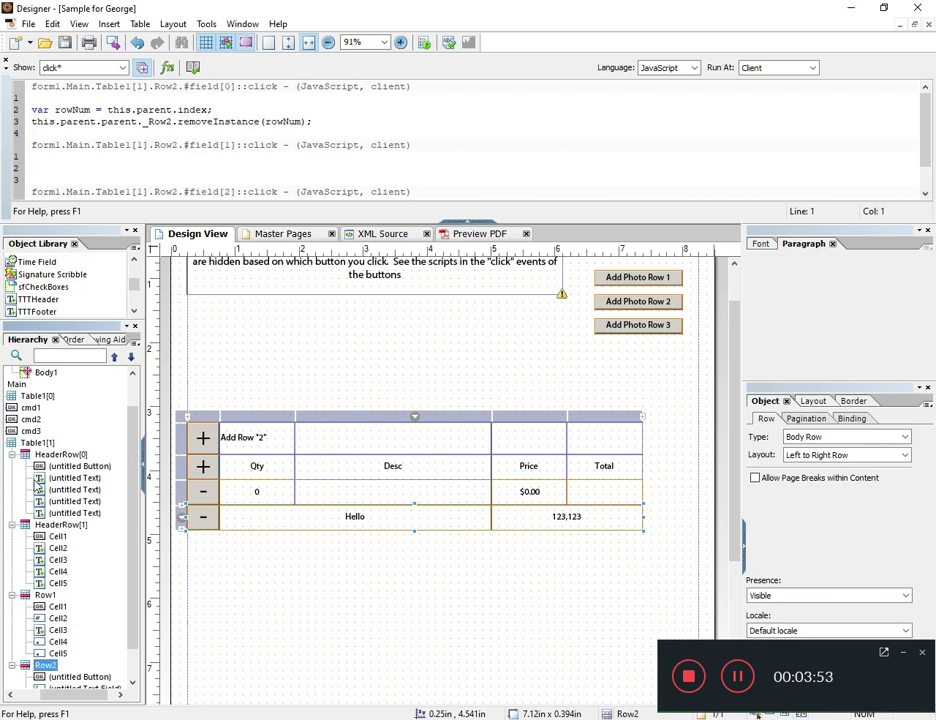
click(12, 455)
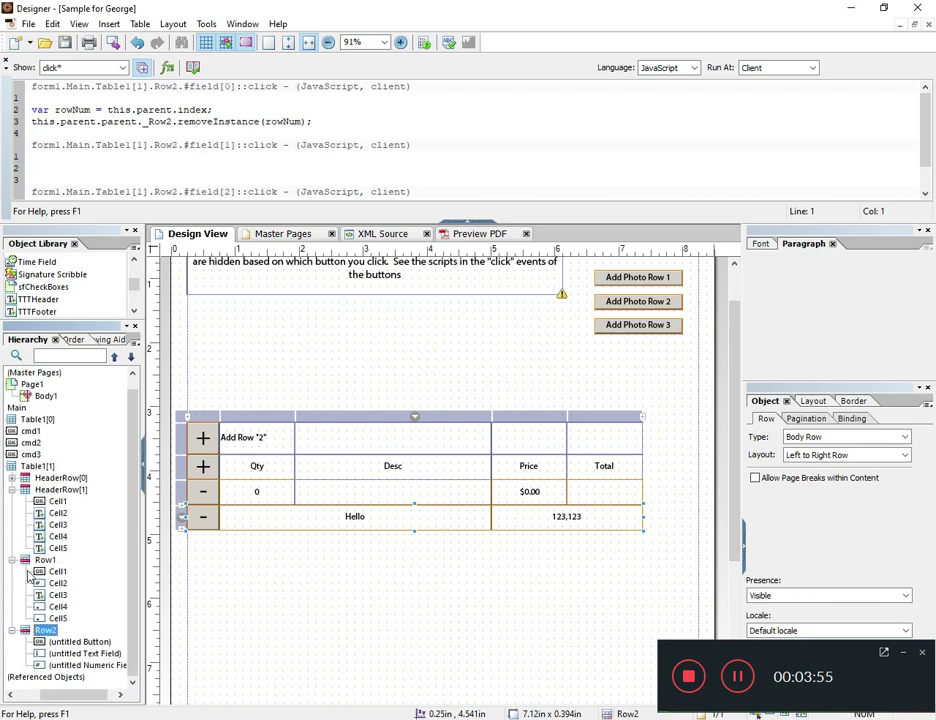
click(853, 419)
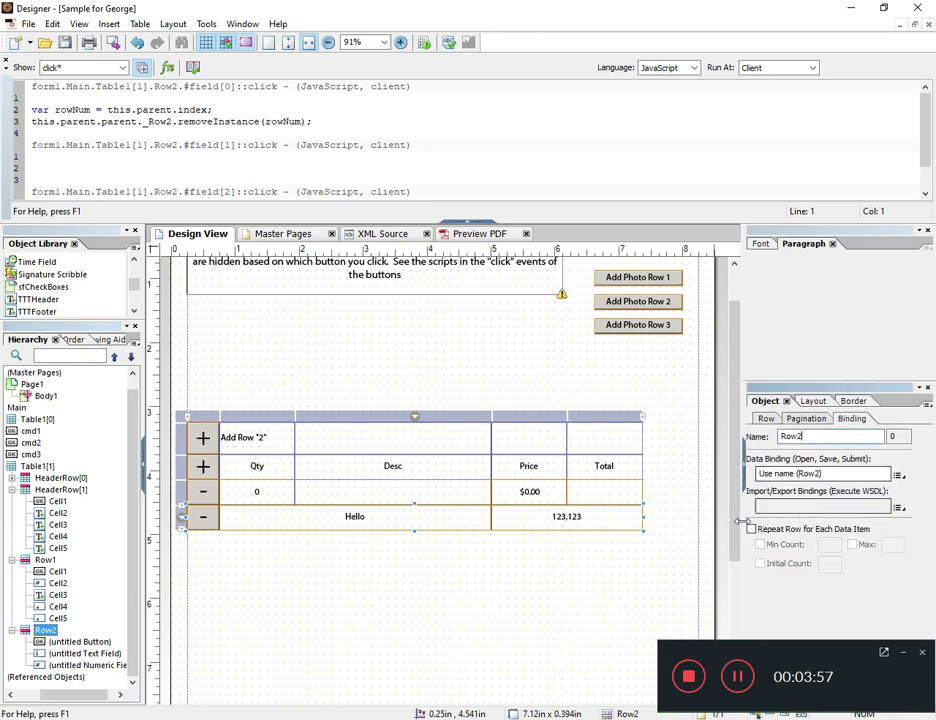
click(751, 529)
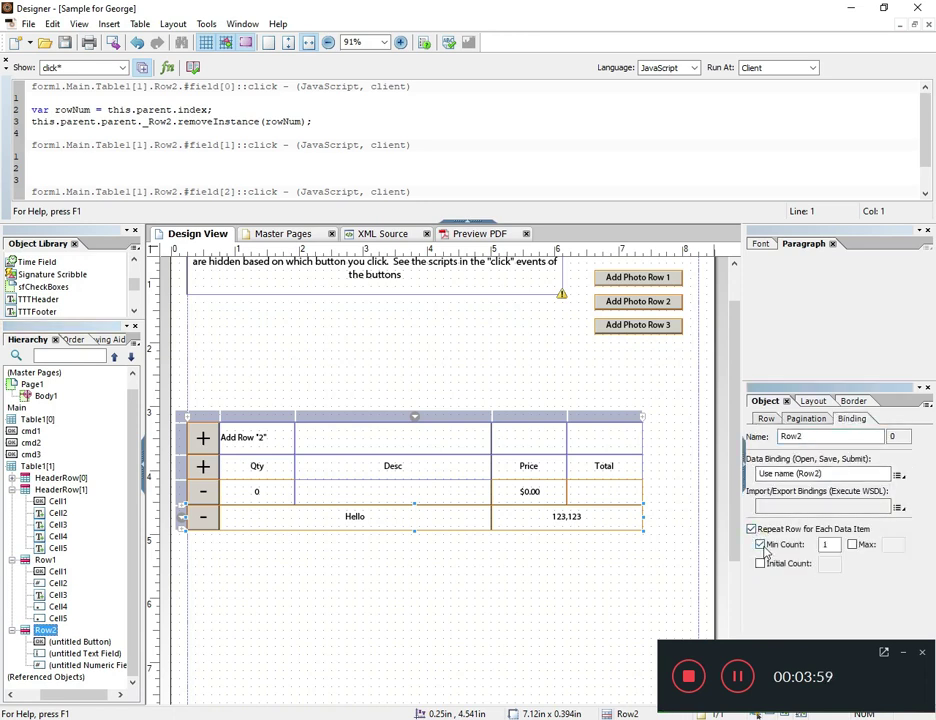
click(480, 234)
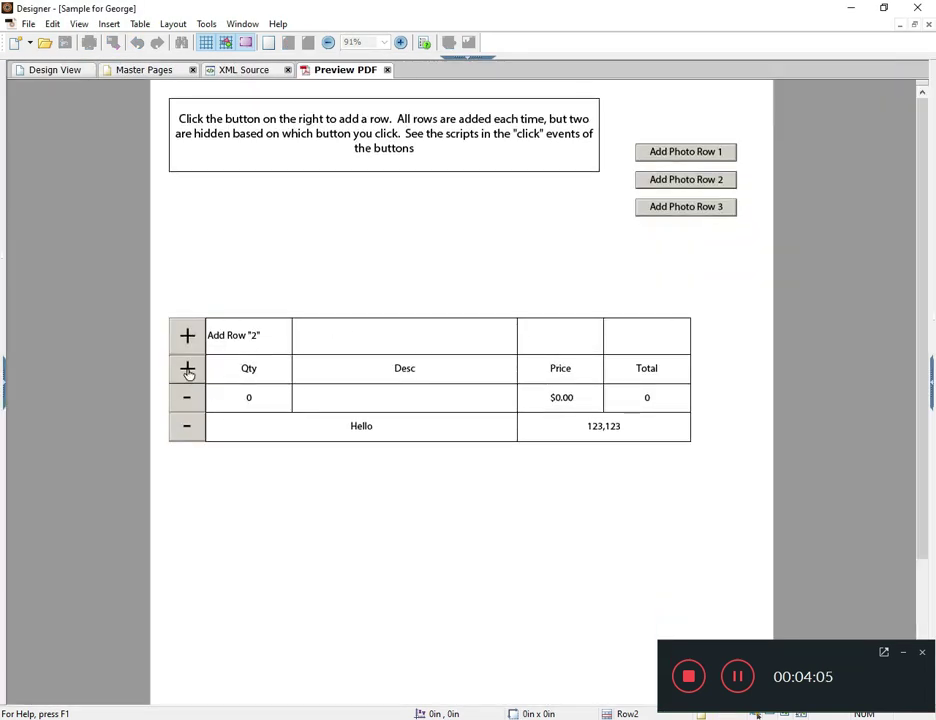
Add several Qty and Hello rows with the preview's + buttons.
click(187, 370)
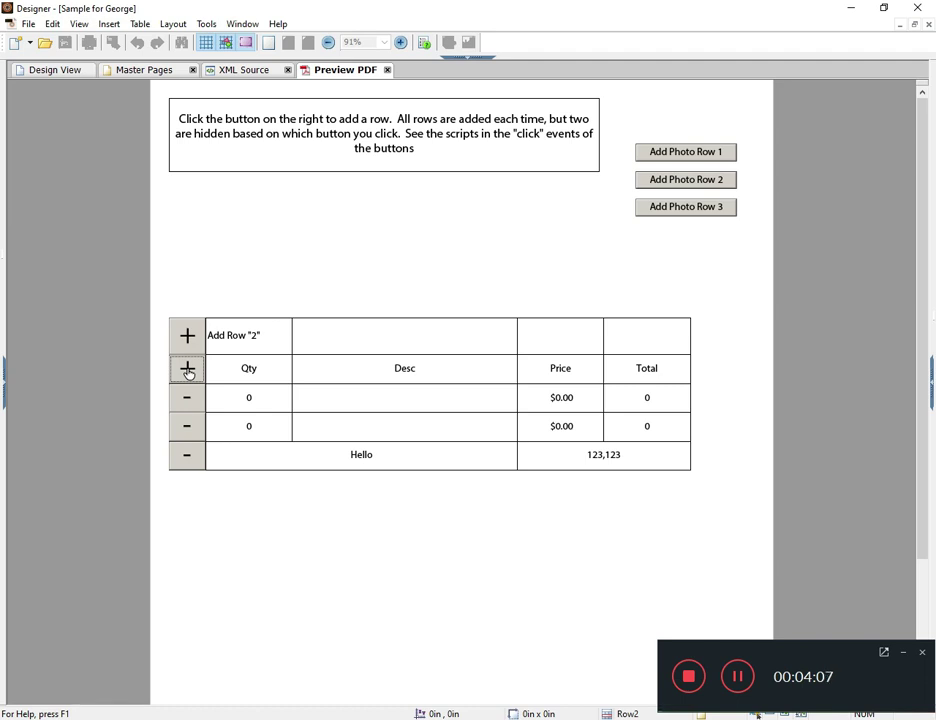
click(187, 370)
click(187, 370)
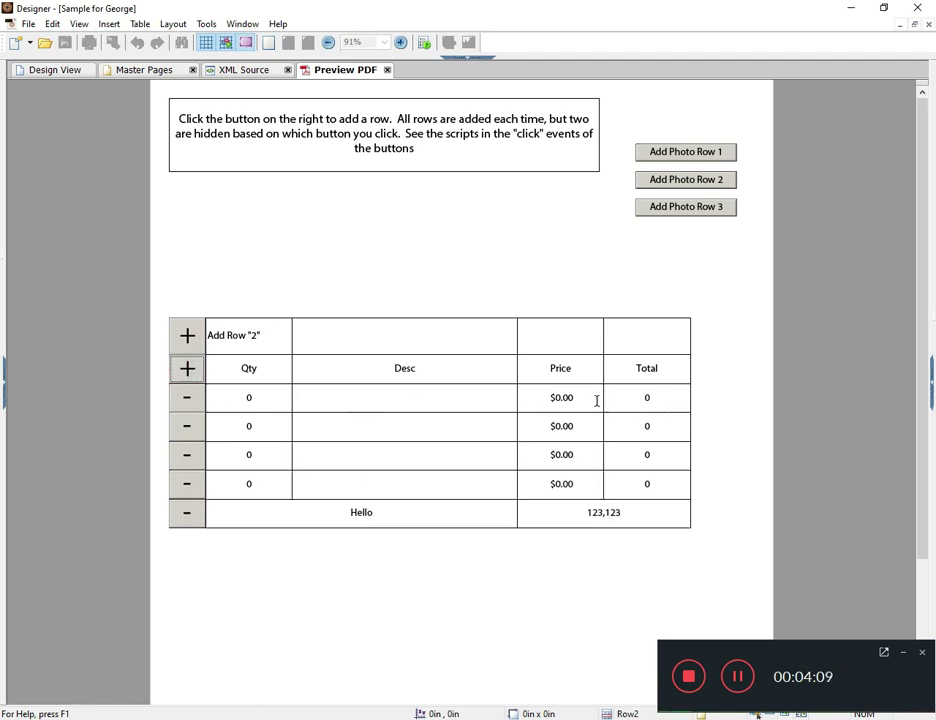
click(194, 339)
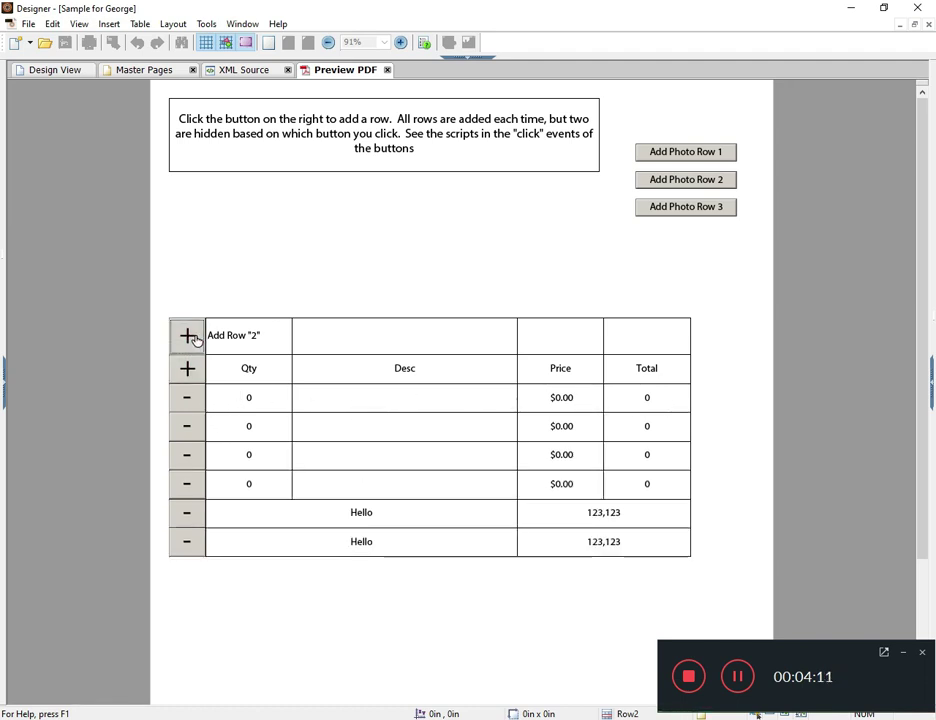
click(194, 339)
click(194, 339)
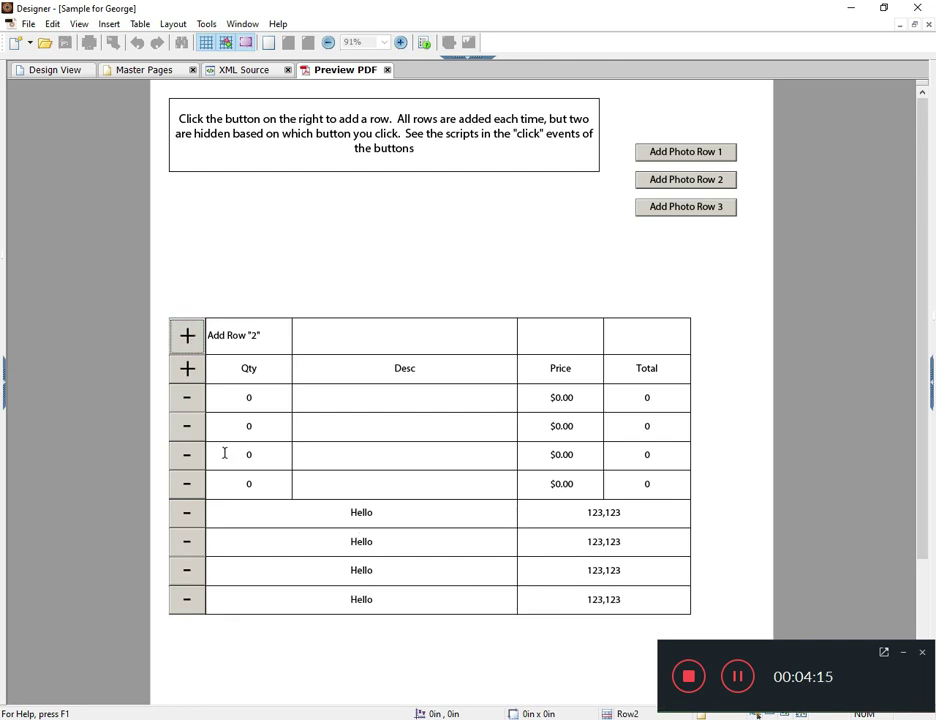
click(186, 335)
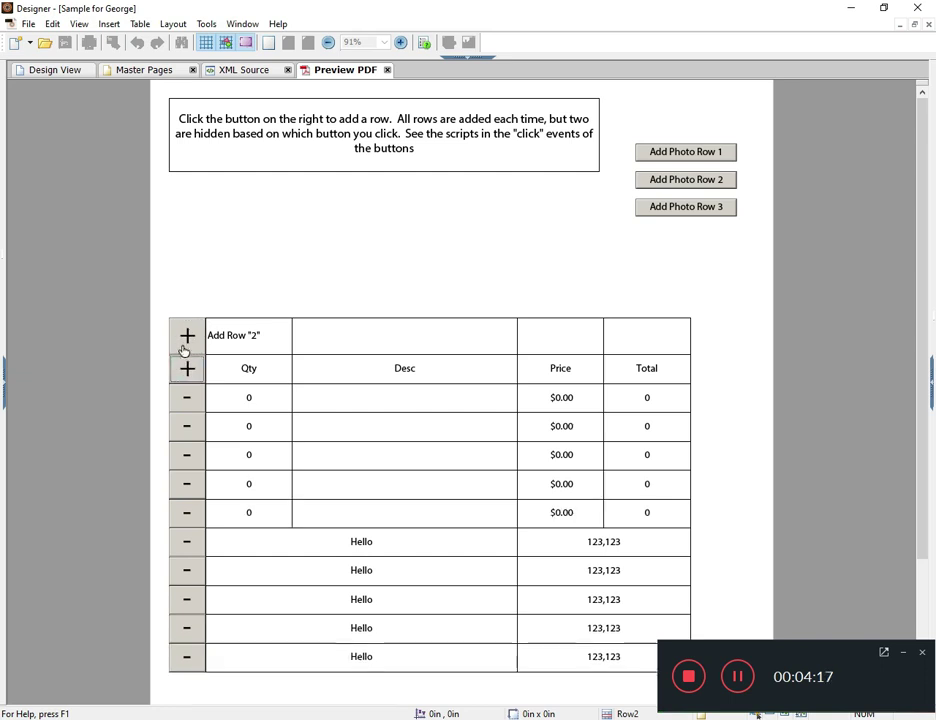
click(185, 370)
click(185, 370)
click(186, 338)
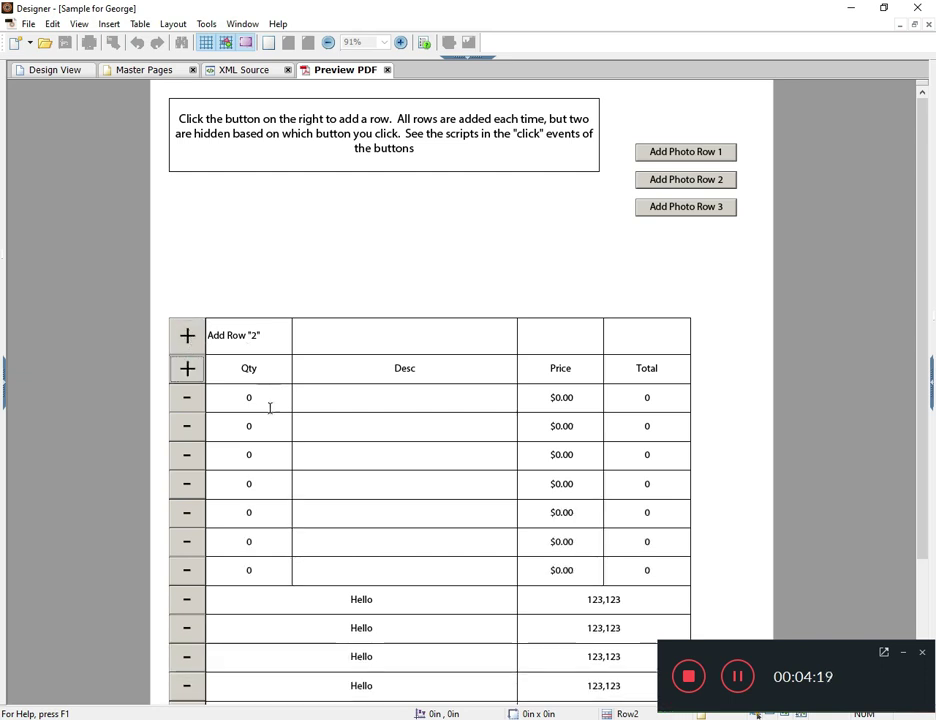
Remove the extra Qty and Hello rows with the − buttons.
click(188, 400)
click(188, 424)
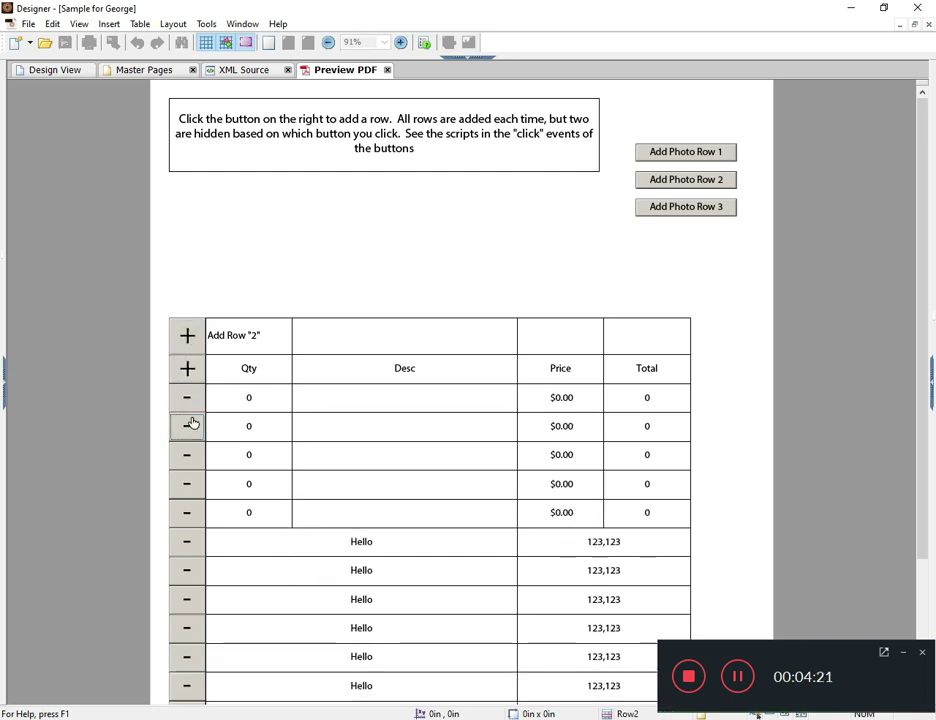
click(191, 426)
click(192, 427)
click(190, 490)
click(192, 502)
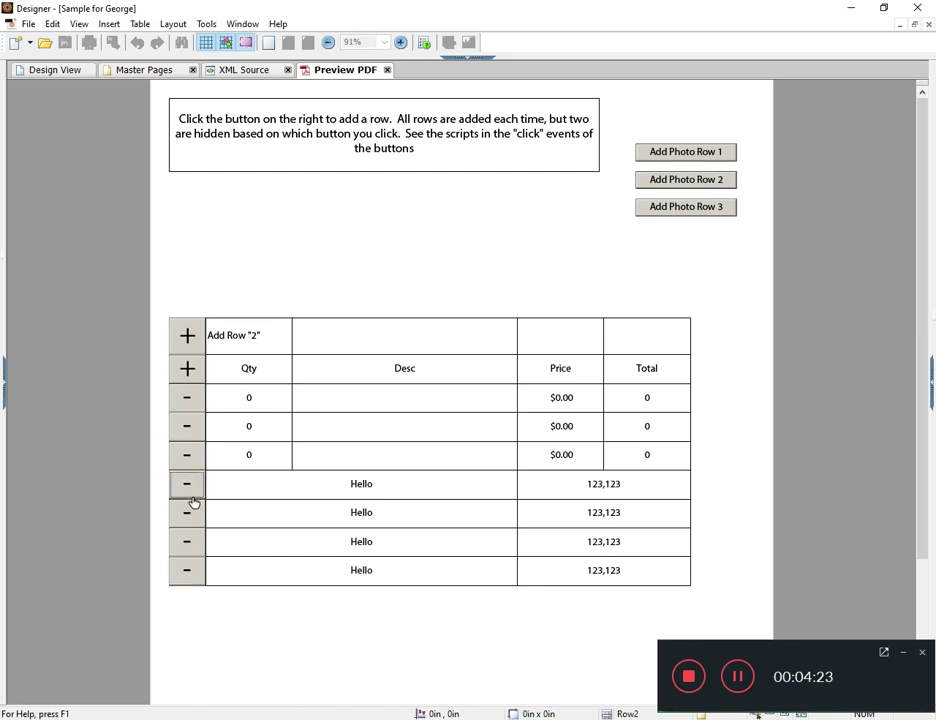
click(193, 520)
click(193, 522)
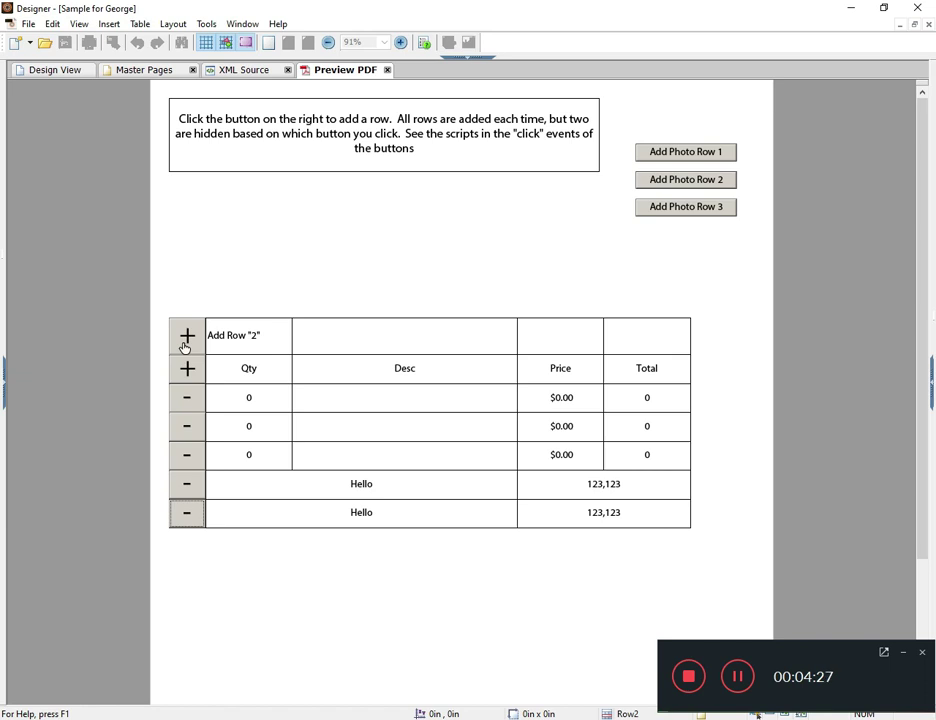
Add Qty rows again until the table shows four Qty rows and two Hello rows.
click(187, 372)
double_click(187, 372)
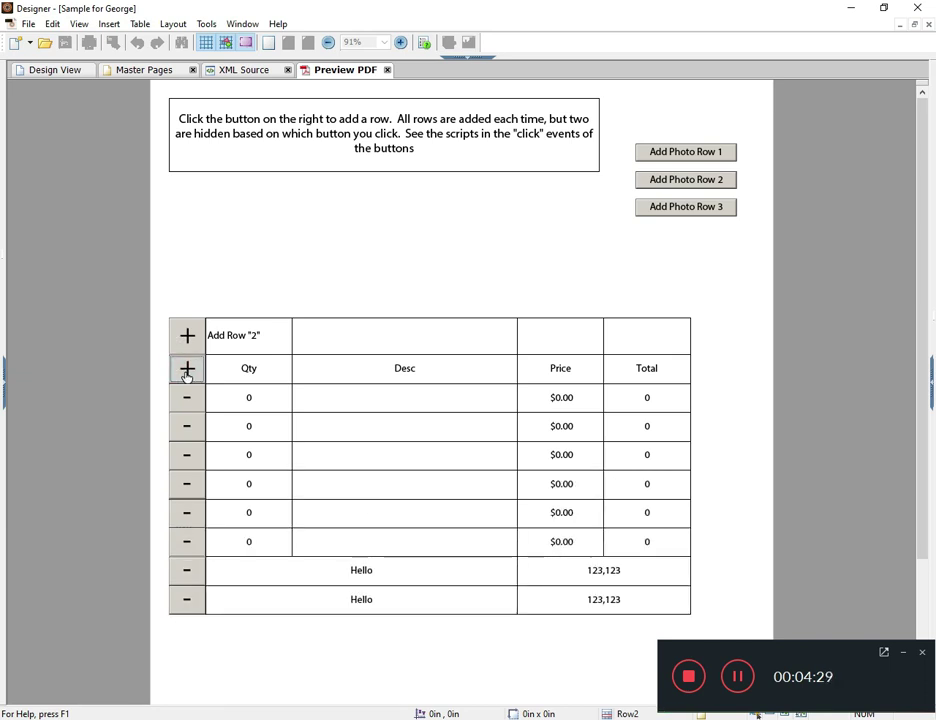
click(187, 372)
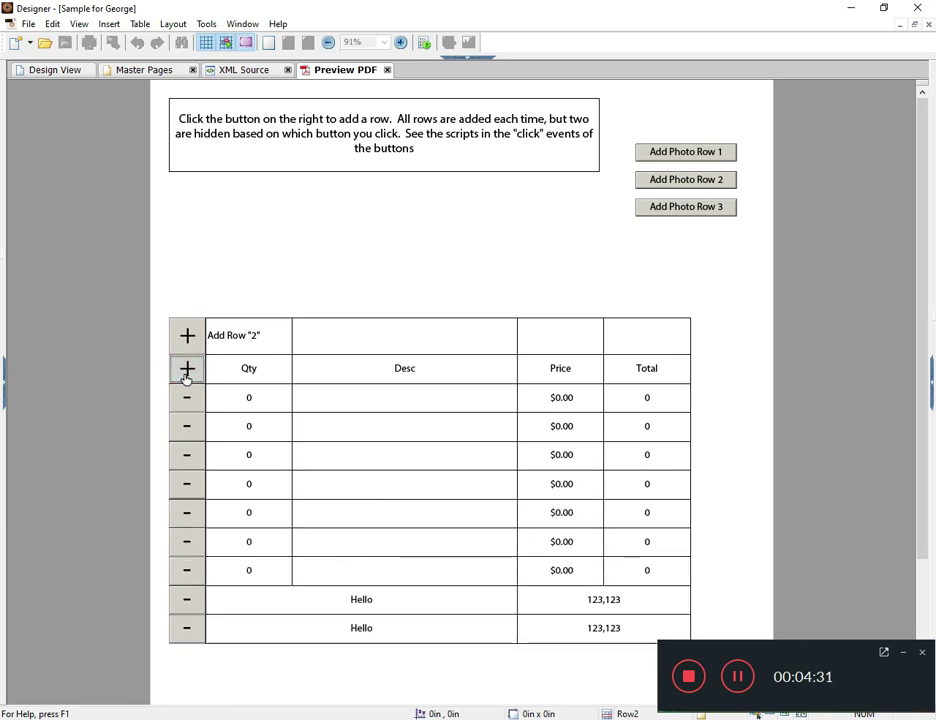
click(187, 372)
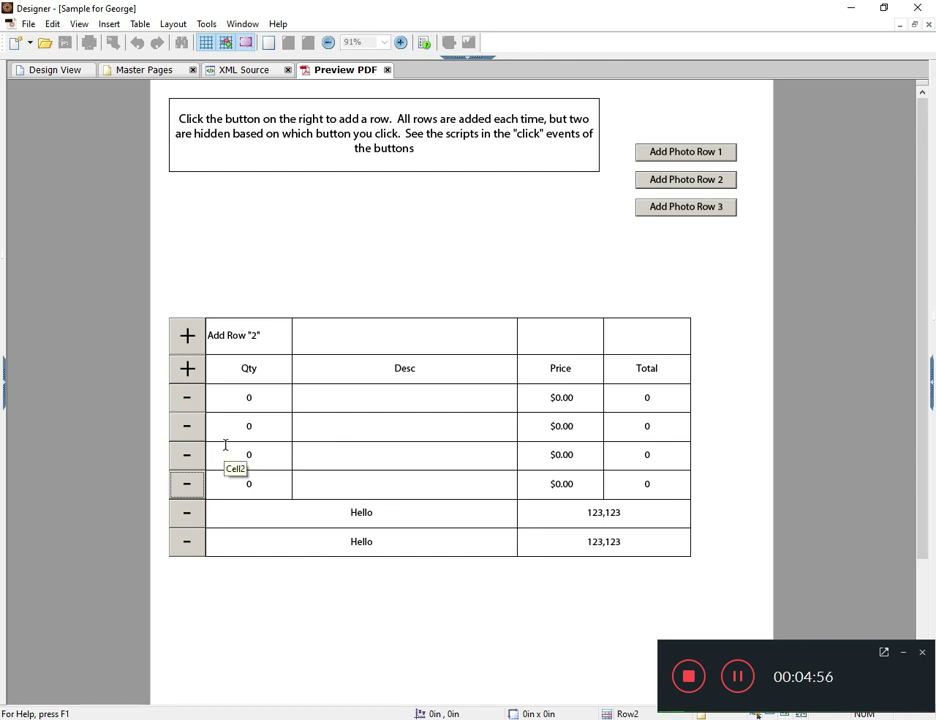
In Design View select the Row2 Hello row and show its markup in XML Source.
click(47, 70)
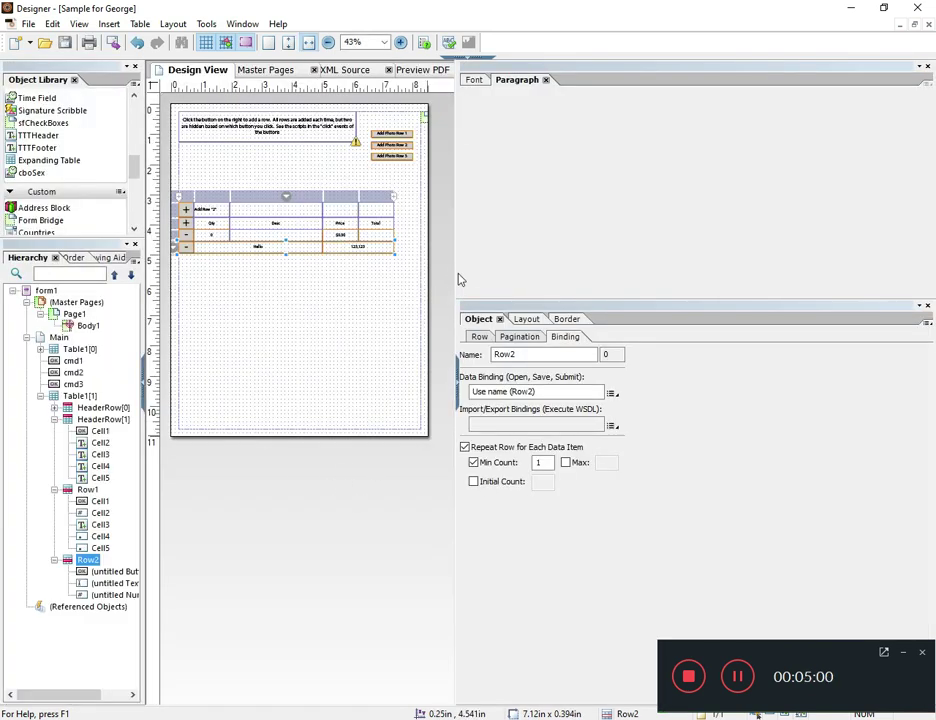
drag(727, 264, 758, 261)
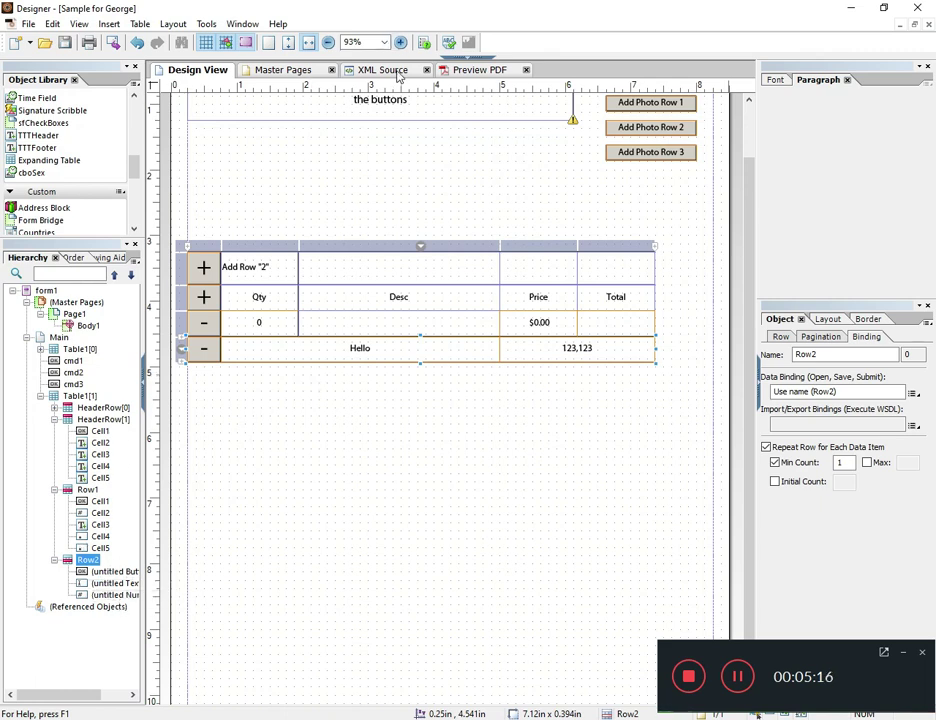
click(265, 357)
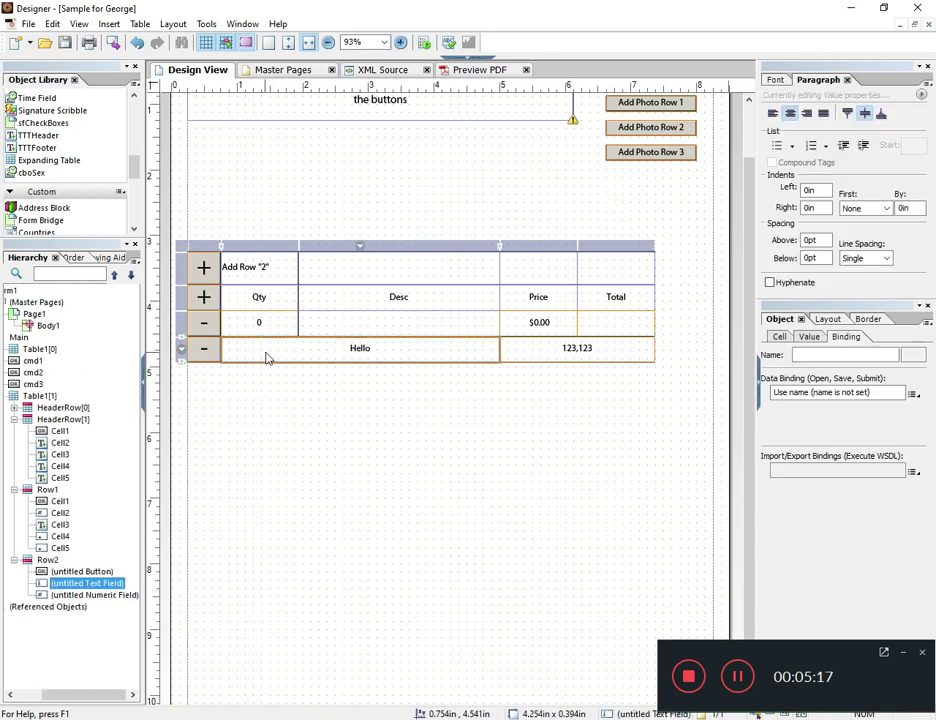
click(208, 355)
click(328, 339)
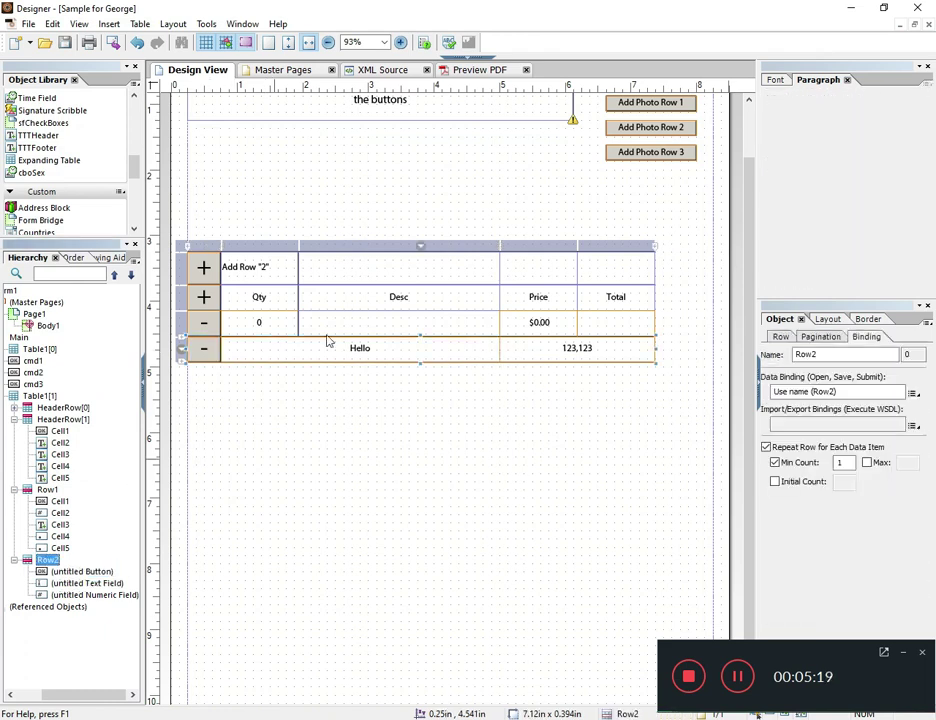
click(378, 70)
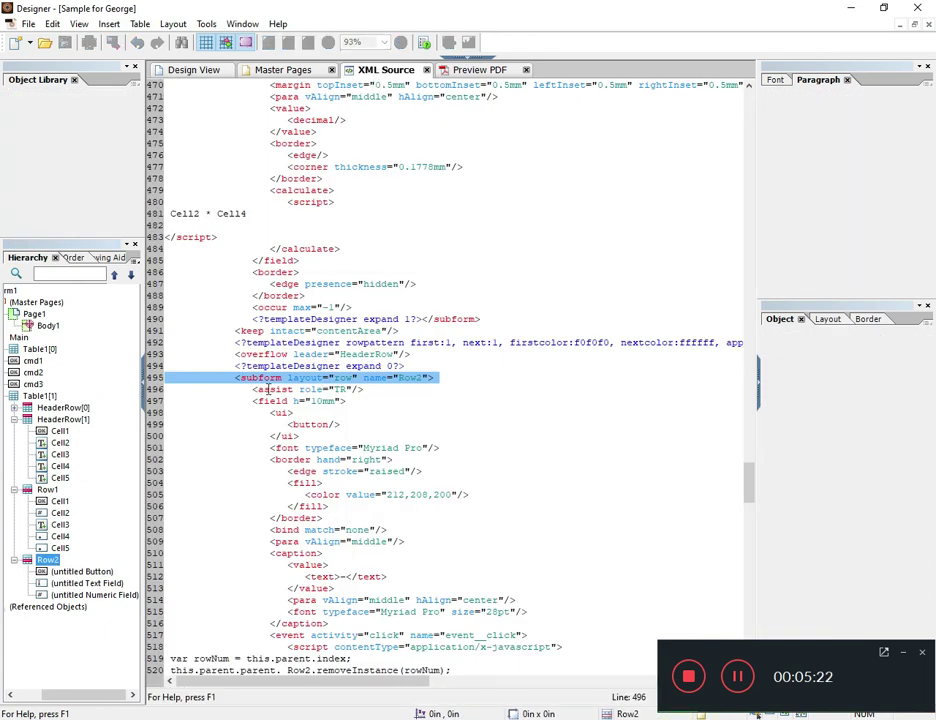
click(237, 381)
drag(237, 381, 303, 567)
scroll(230, 160, up, 10)
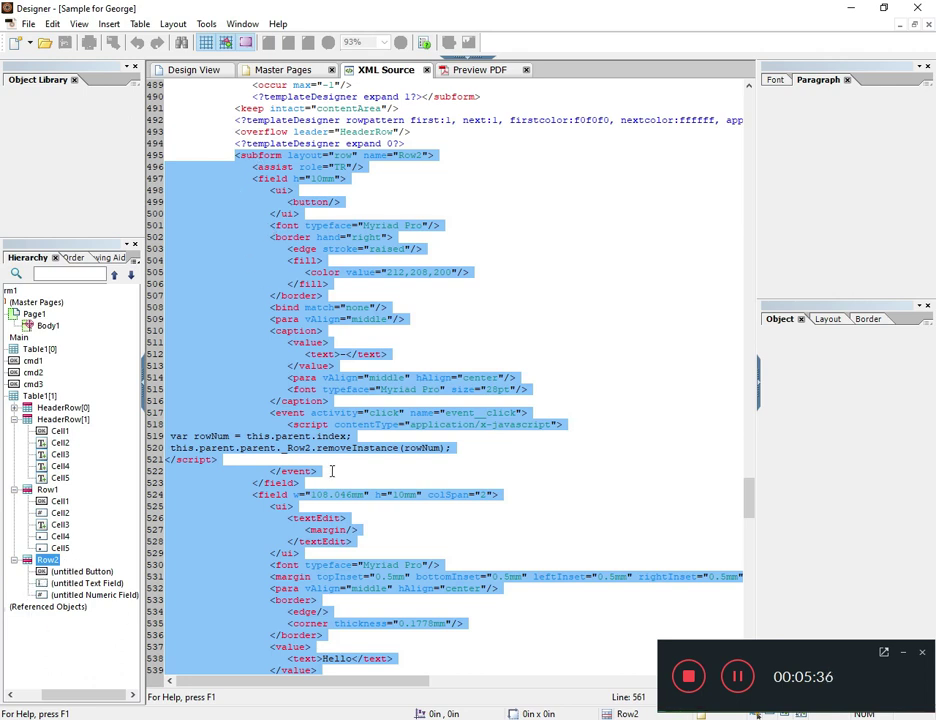
scroll(332, 471, down, 13)
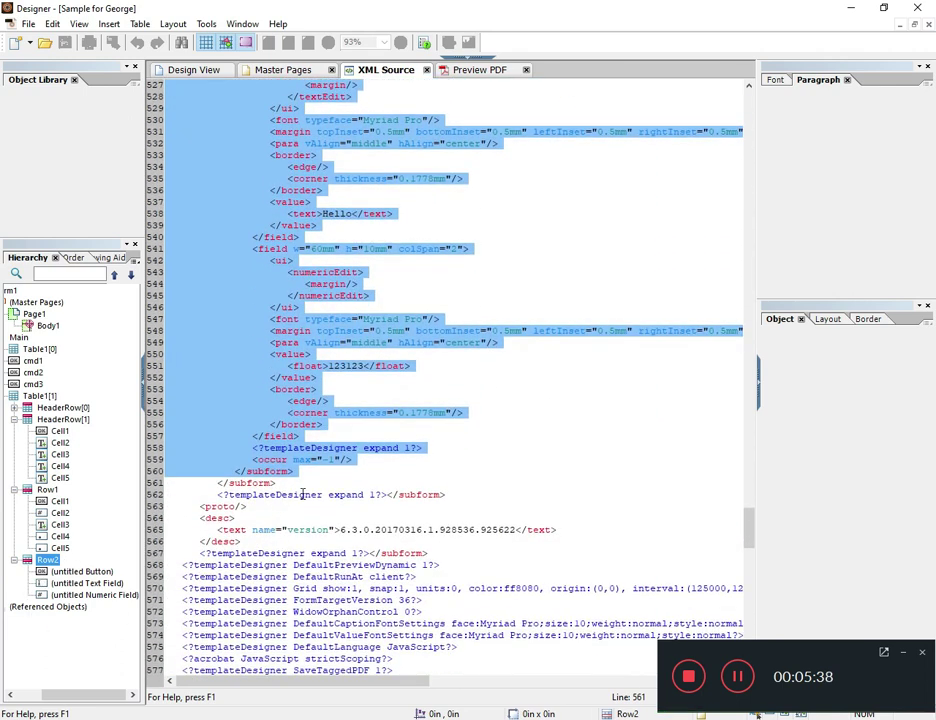
click(308, 476)
key(Return)
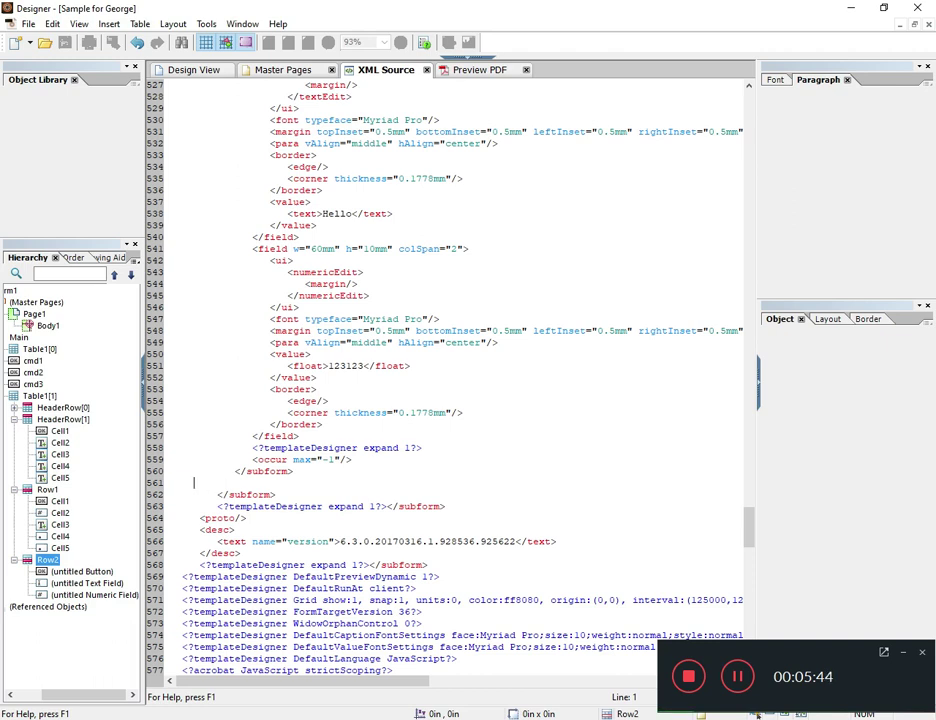
key(BackSpace)
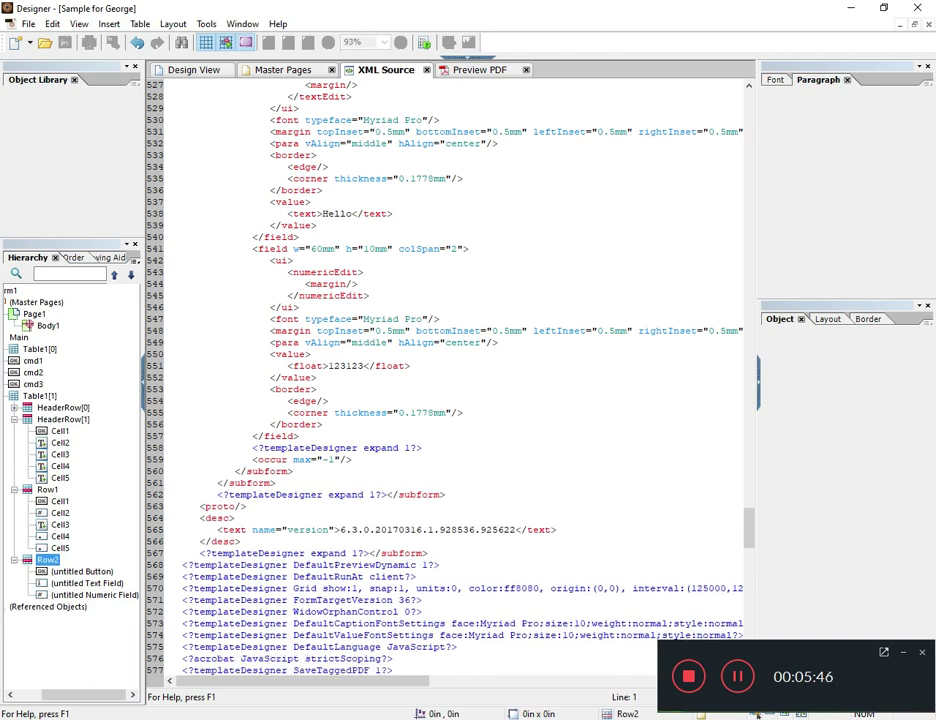
scroll(450, 380, up, 5)
Review the Qty row + button's click script, then marquee-select the whole expanding table.
click(207, 70)
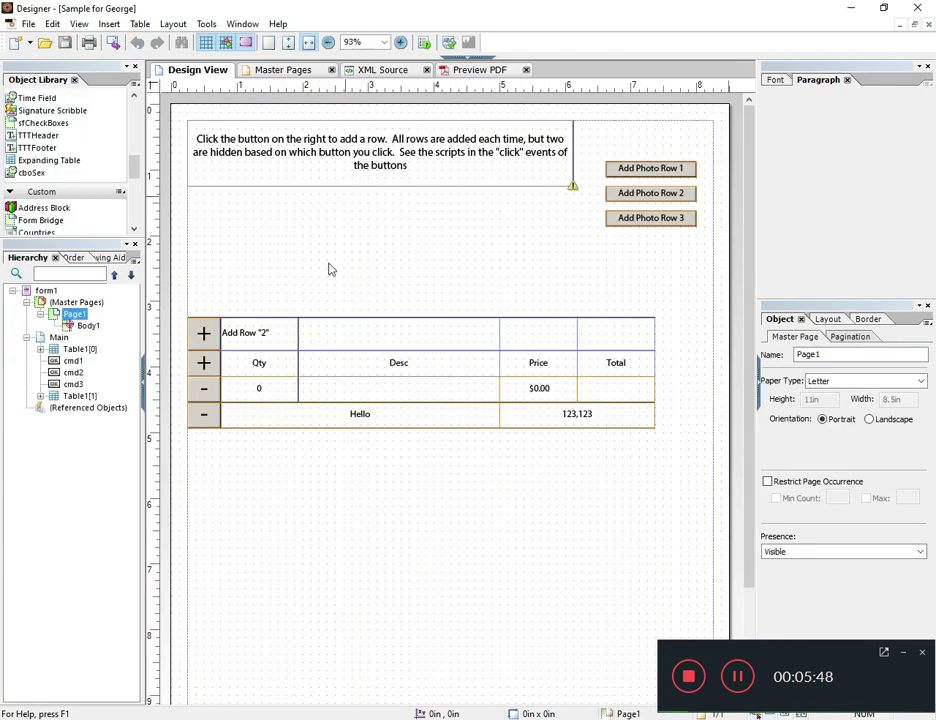
click(203, 361)
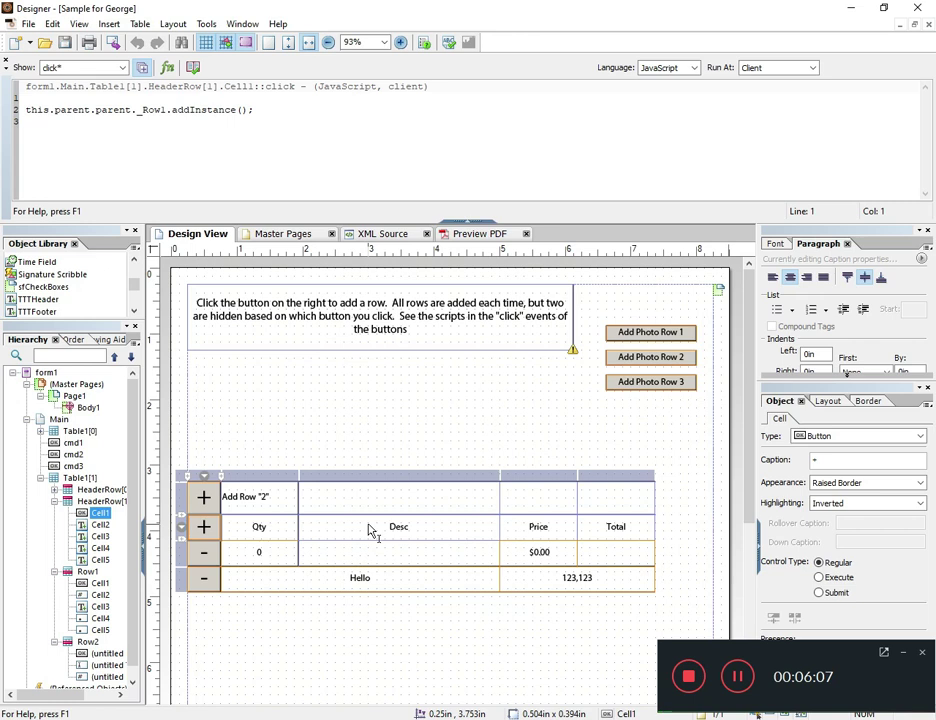
scroll(363, 475, down, 3)
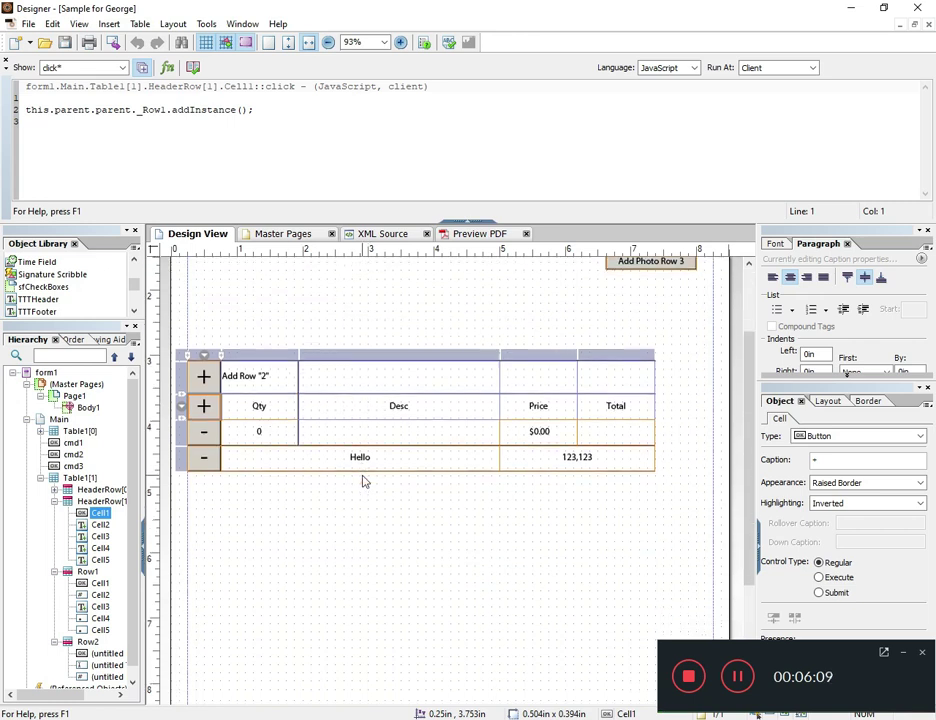
scroll(363, 480, up, 3)
click(470, 221)
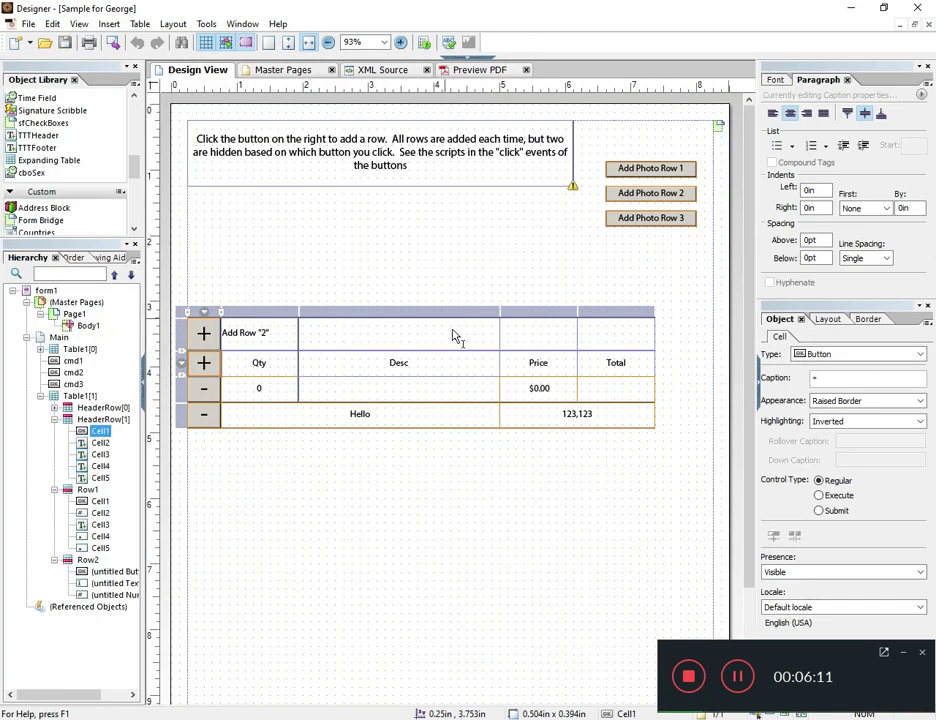
mouse_move(181, 271)
mouse_down()
mouse_move(247, 368)
mouse_move(675, 476)
mouse_up()
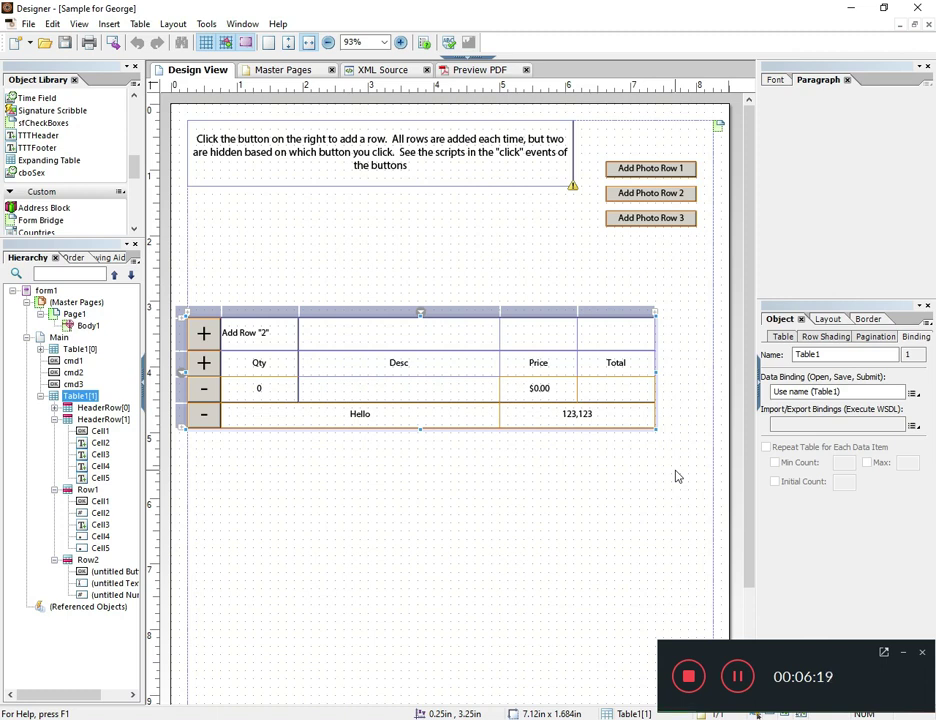
Delete the expanding table and view Table1's table properties.
key(Delete)
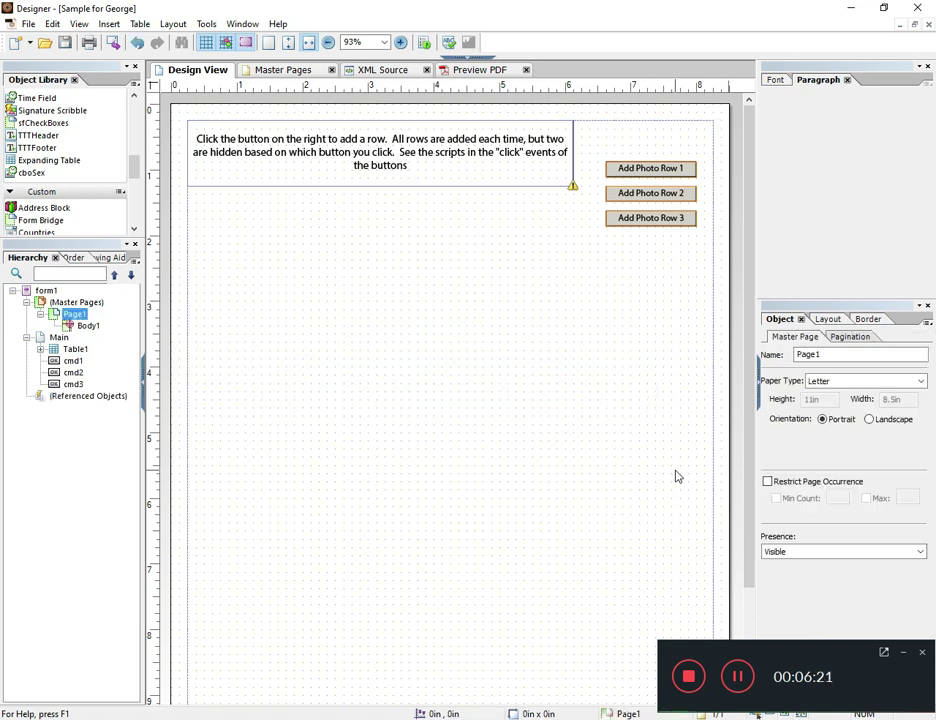
click(77, 349)
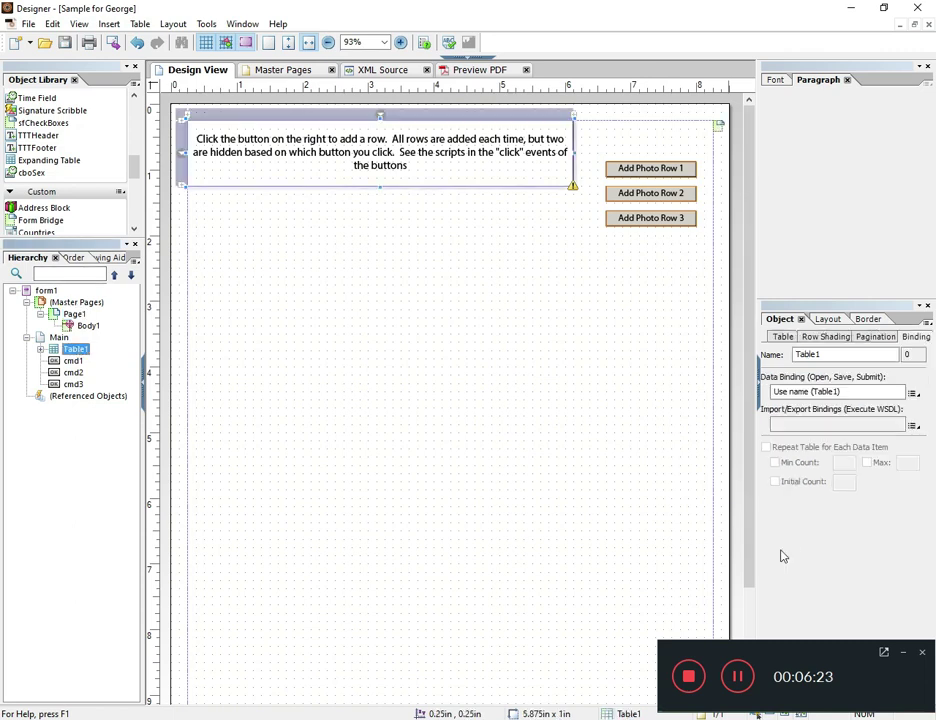
click(783, 338)
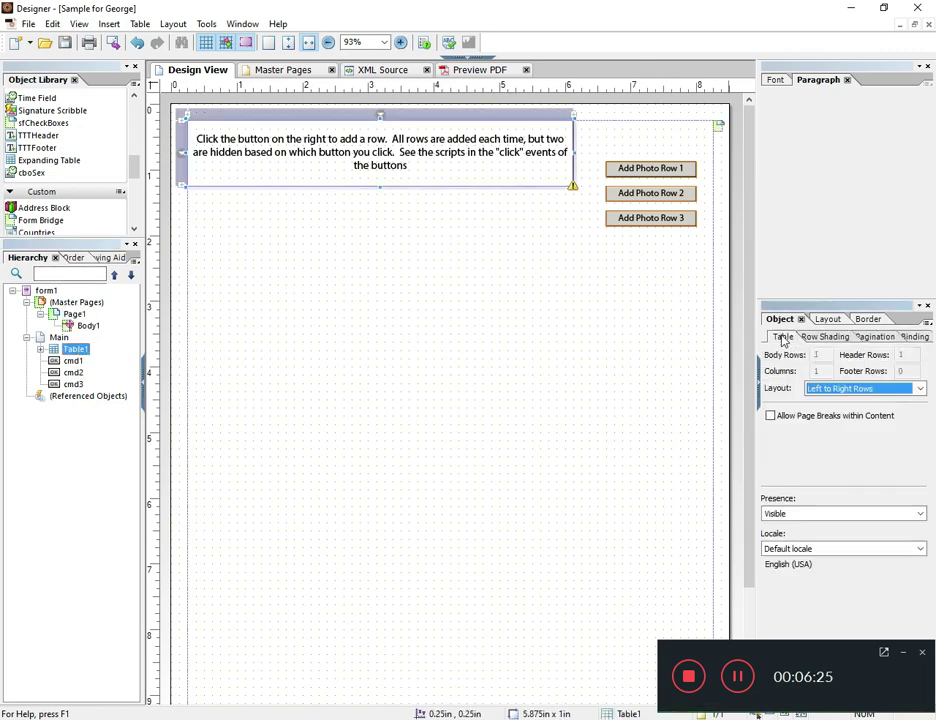
Expand Table1 and Row1 in the Hierarchy down to the nested tblPhotoRows table.
click(40, 349)
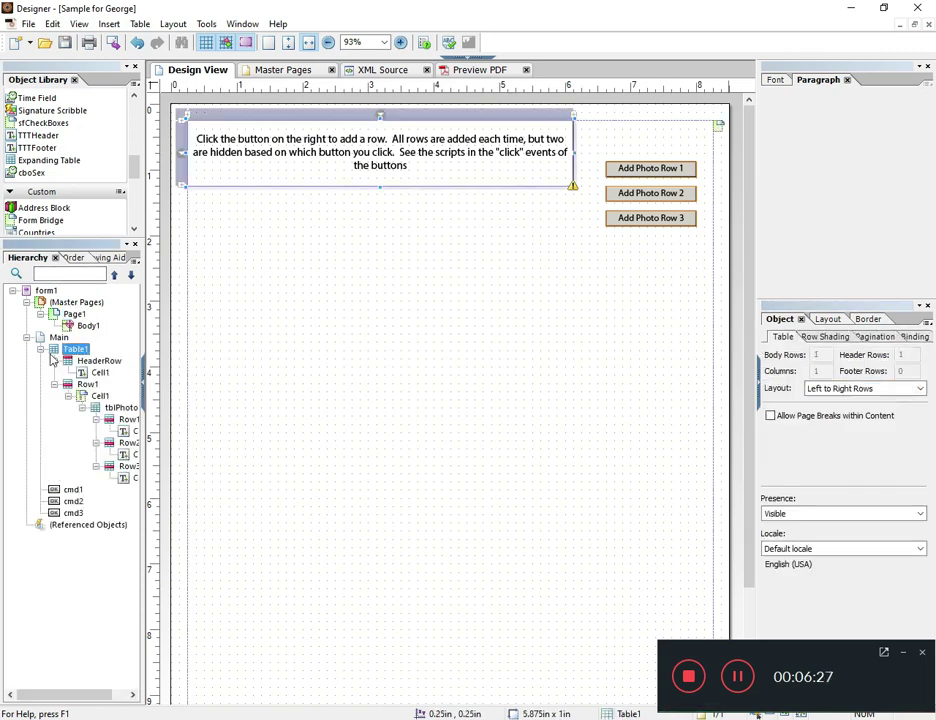
click(54, 384)
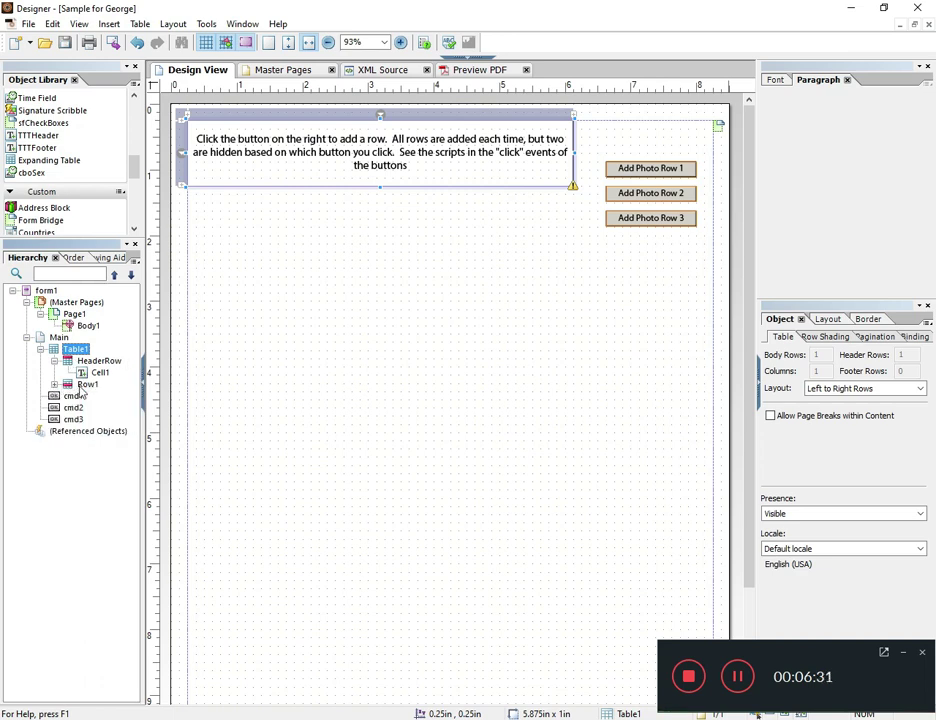
click(87, 385)
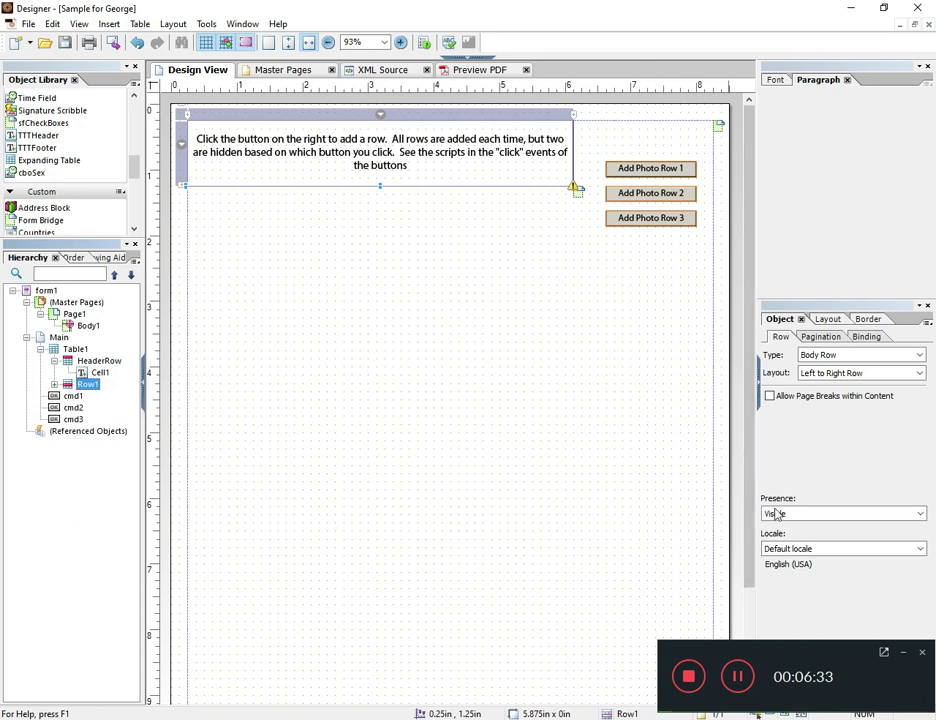
click(54, 385)
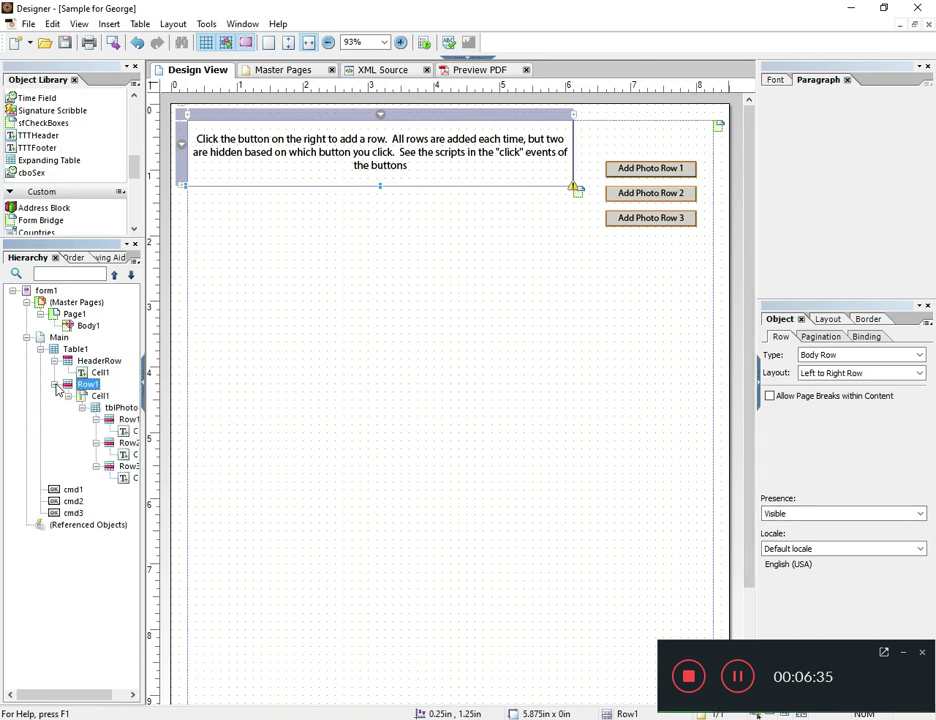
click(98, 397)
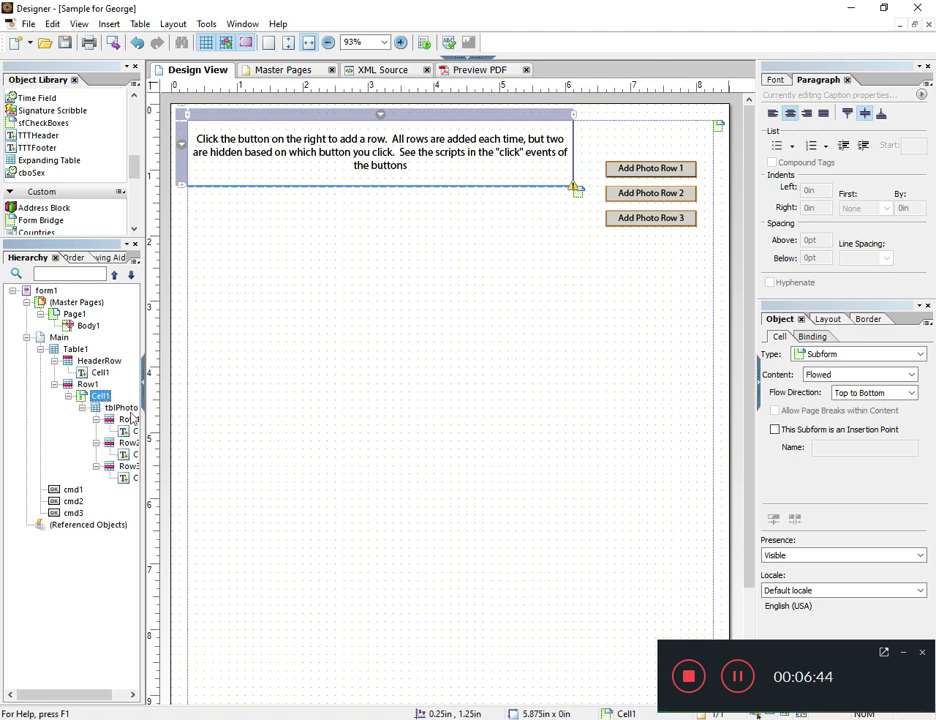
click(128, 410)
Set the Presence of photo table rows Row1, Row2 and Row3 to Visible.
click(109, 420)
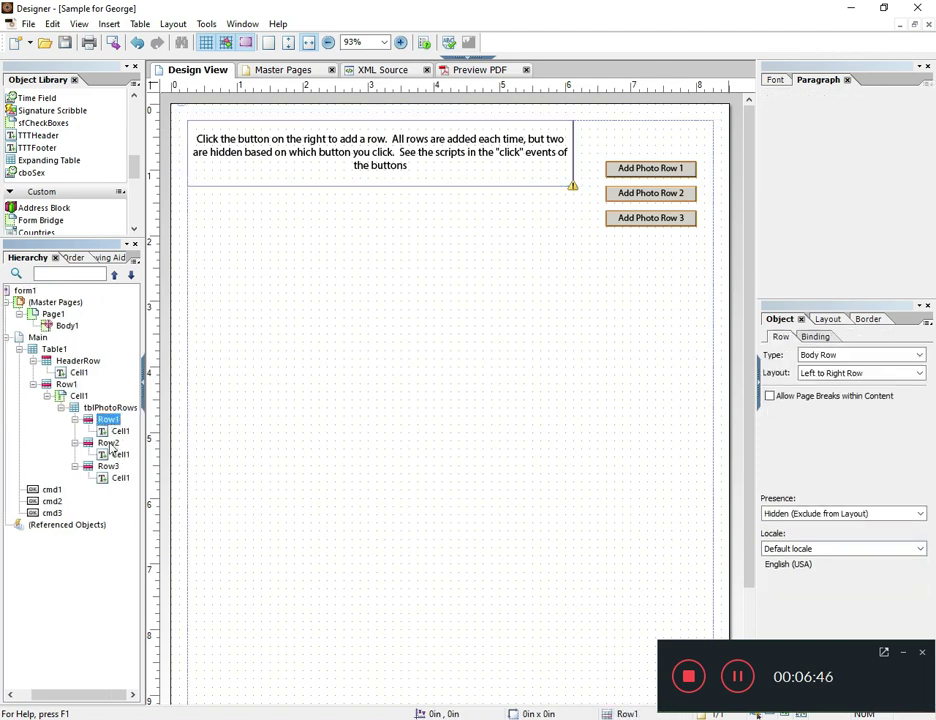
ctrl+click(107, 443)
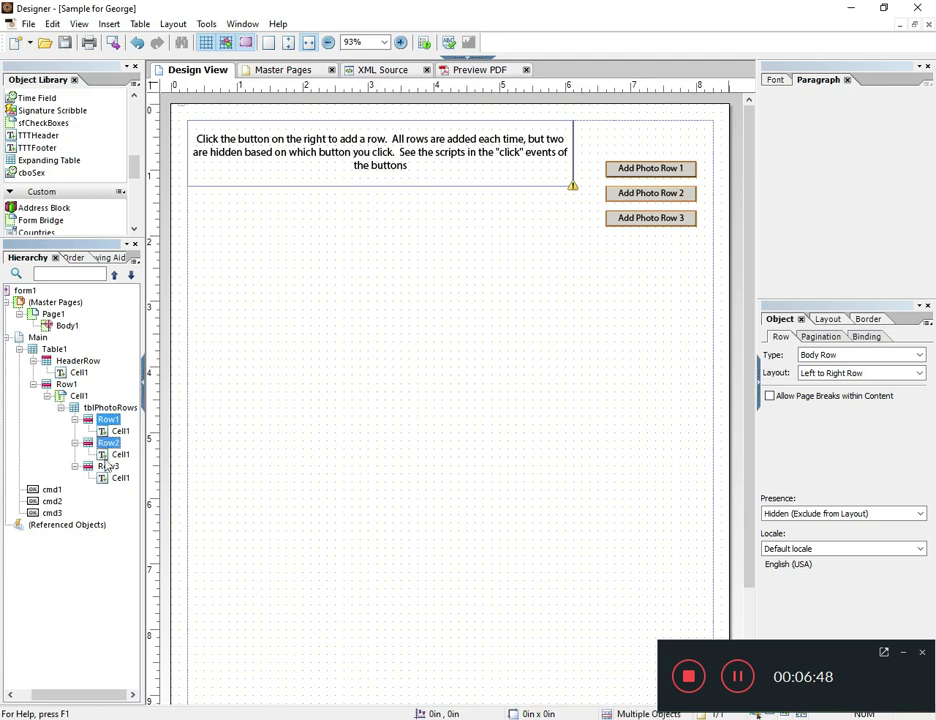
ctrl+click(108, 466)
click(845, 513)
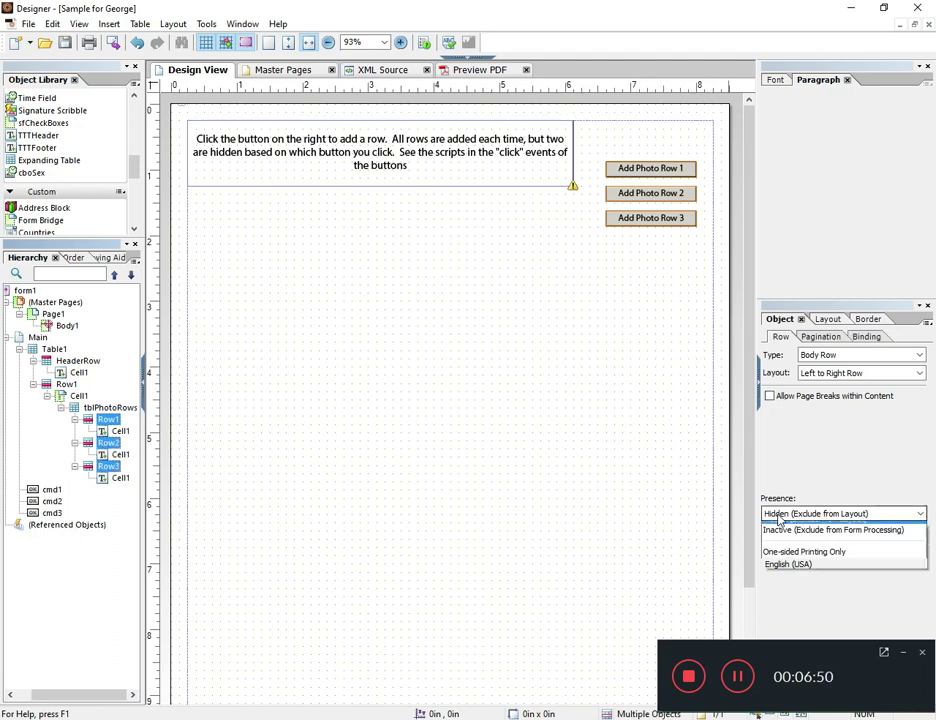
click(800, 526)
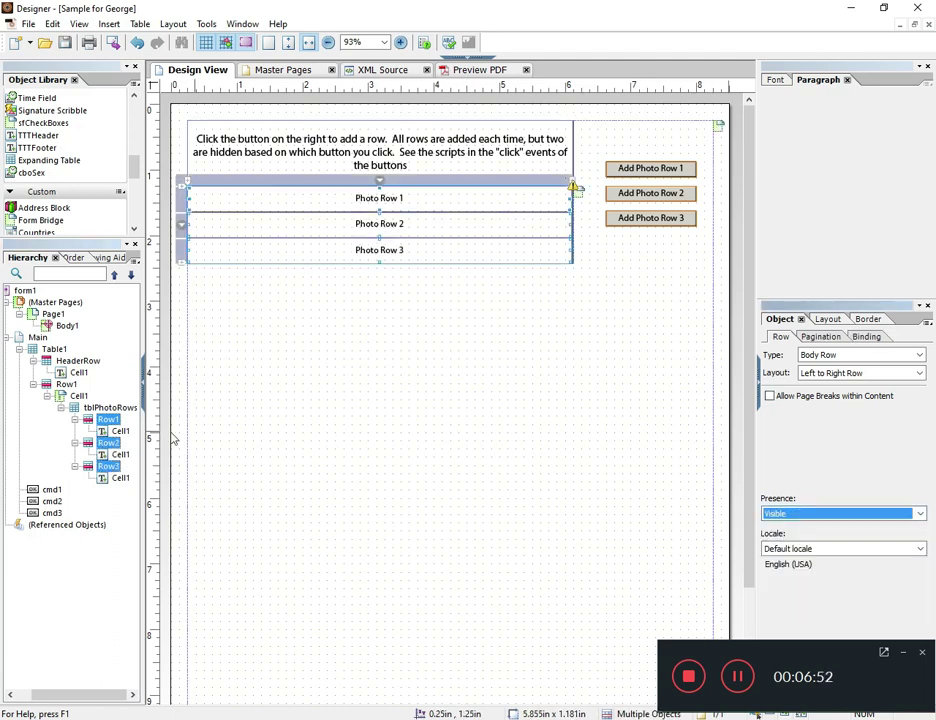
Inspect the photo-table subform cell, header text cell and outer body row, dismissing the page-break warning.
click(79, 396)
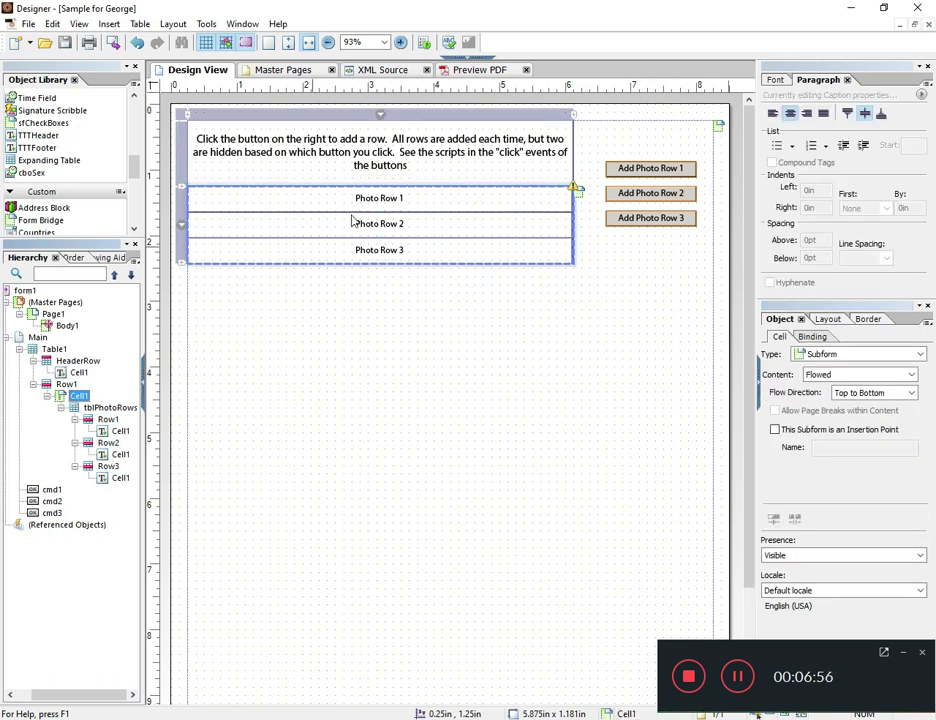
click(251, 149)
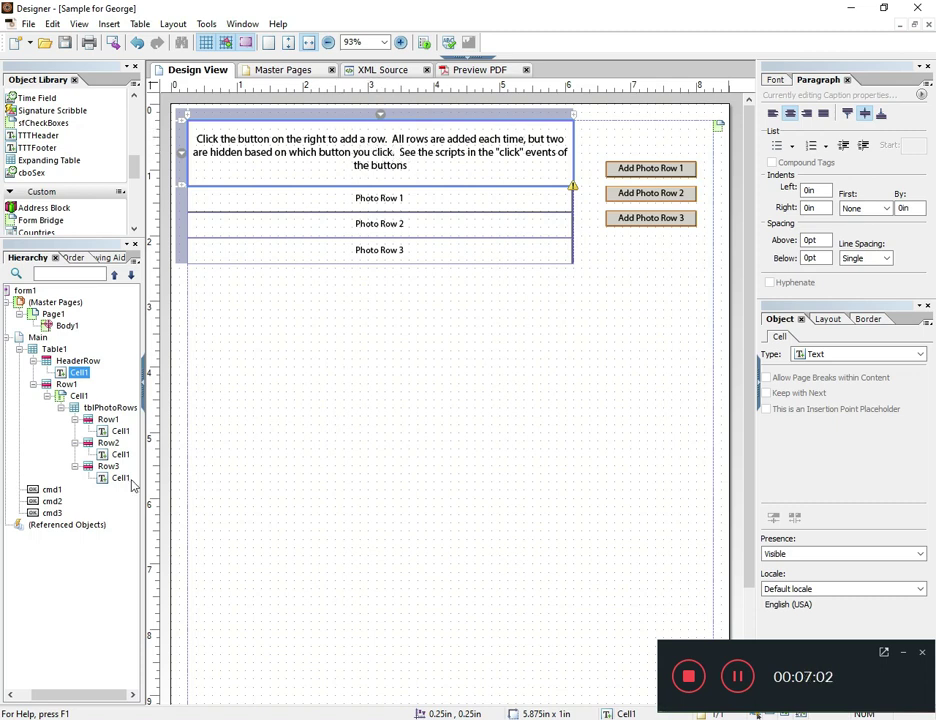
click(66, 384)
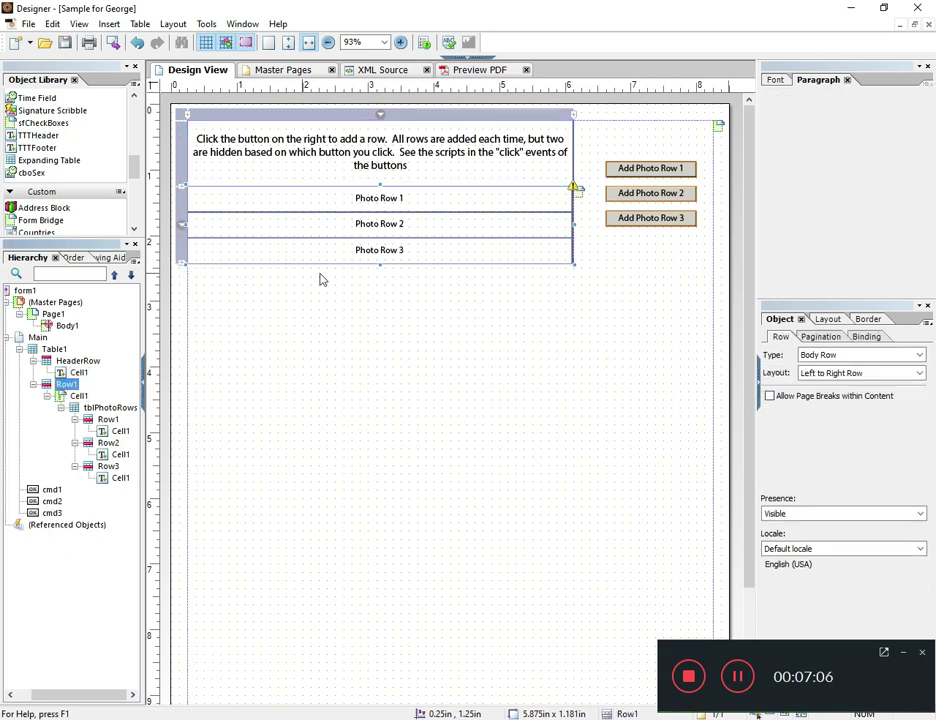
mouse_move(574, 188)
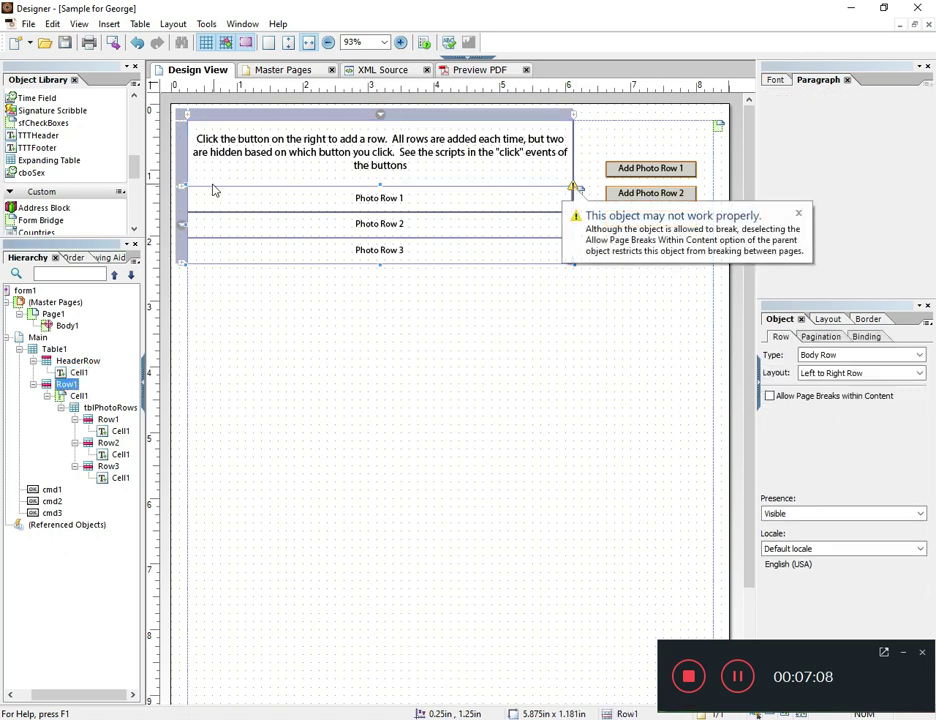
click(76, 397)
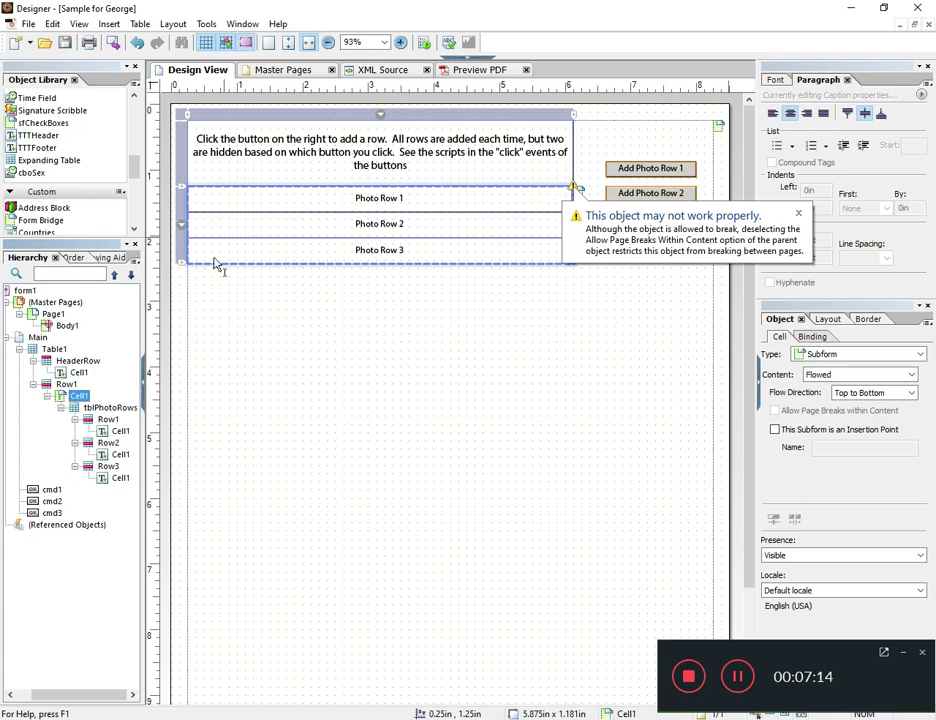
click(798, 213)
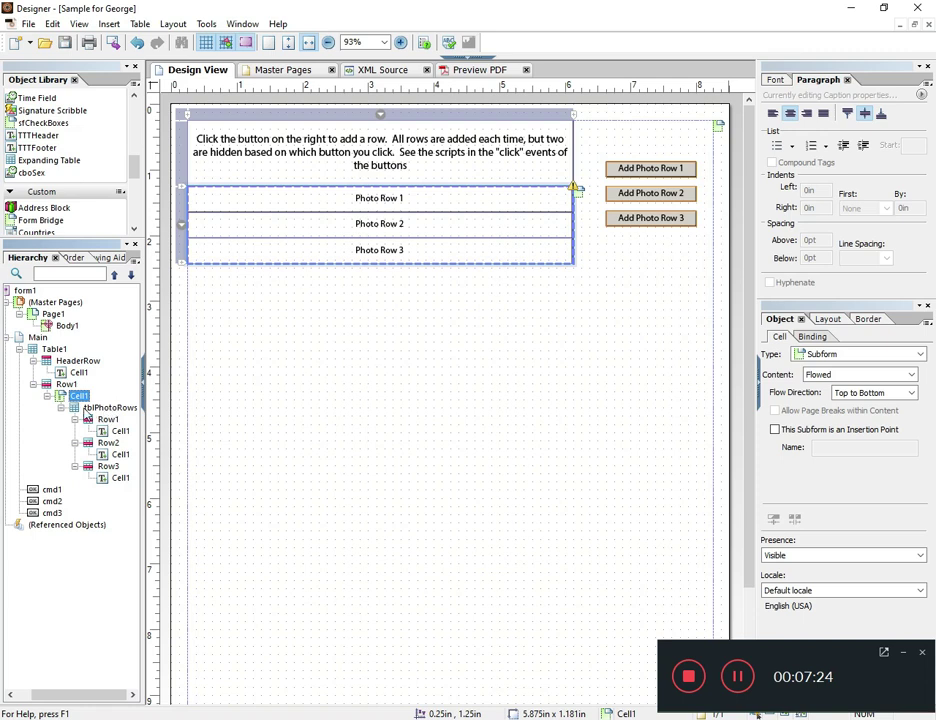
click(89, 409)
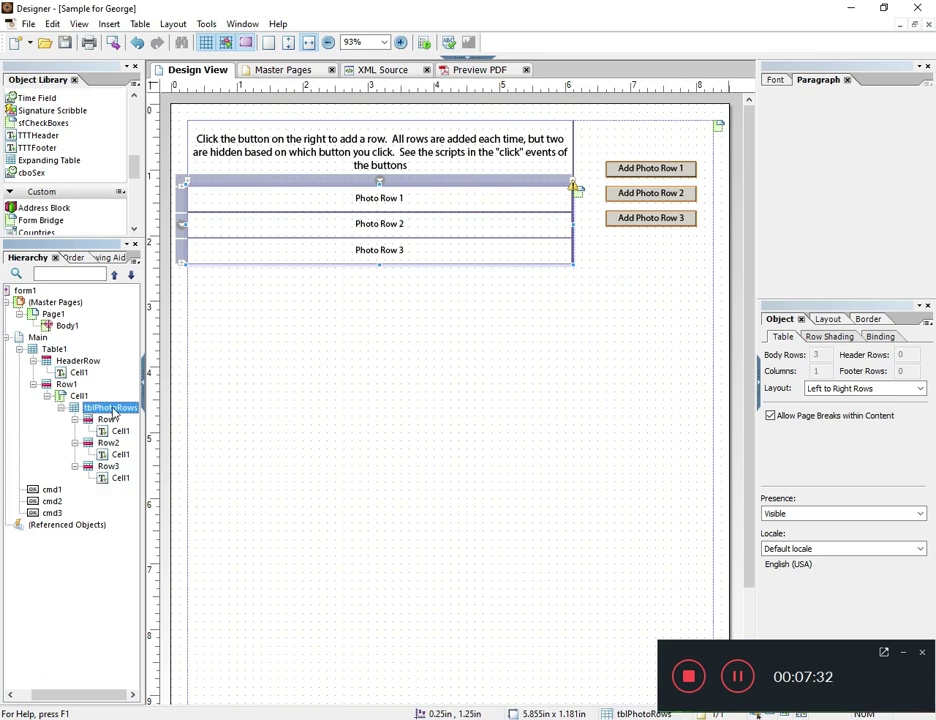
click(108, 419)
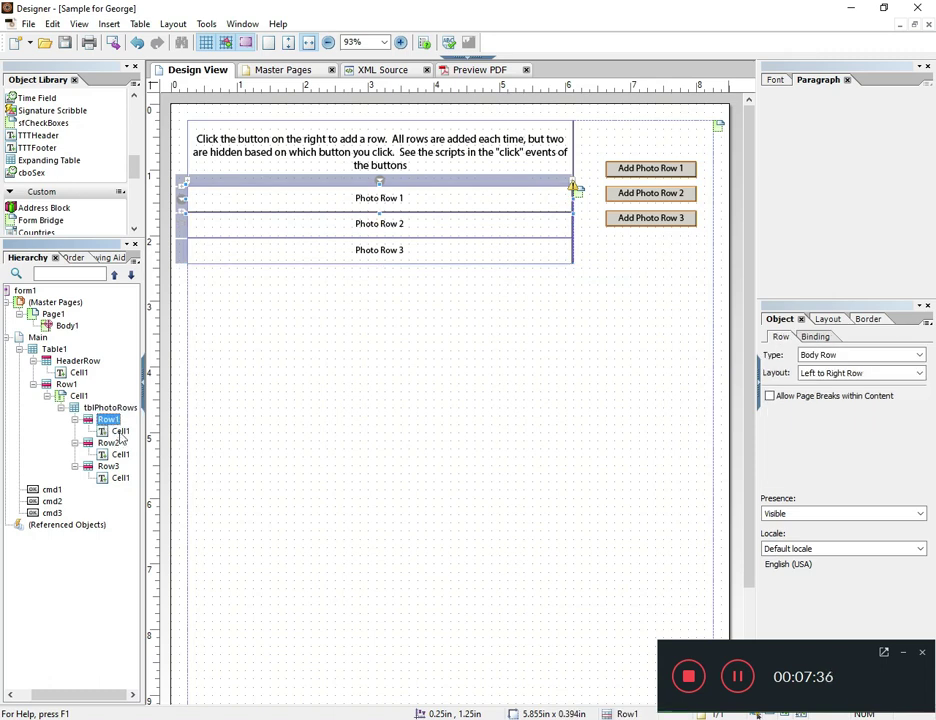
click(120, 431)
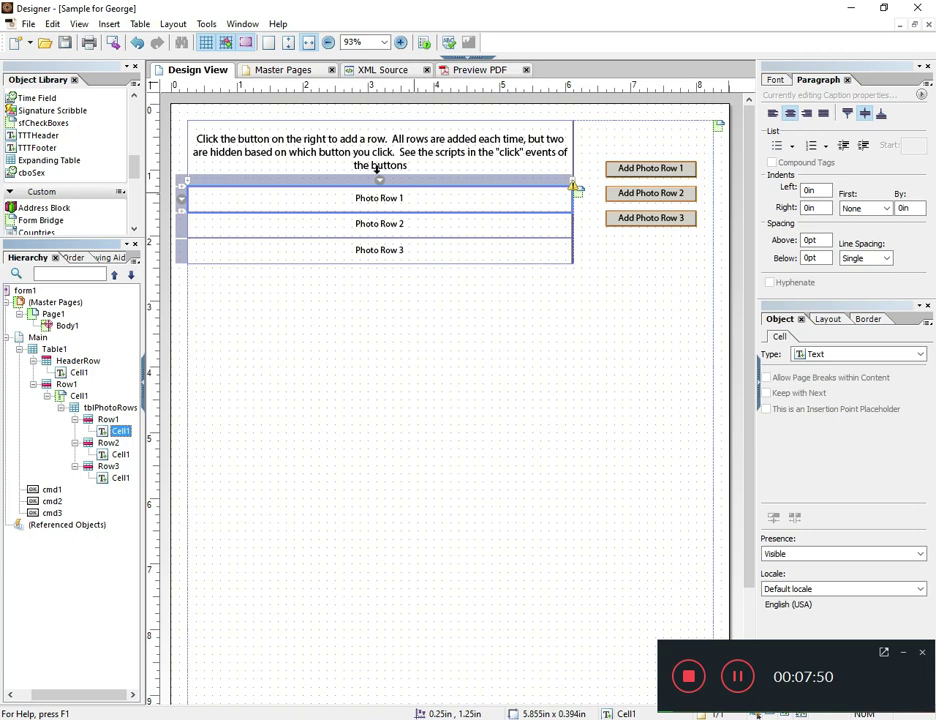
click(30, 191)
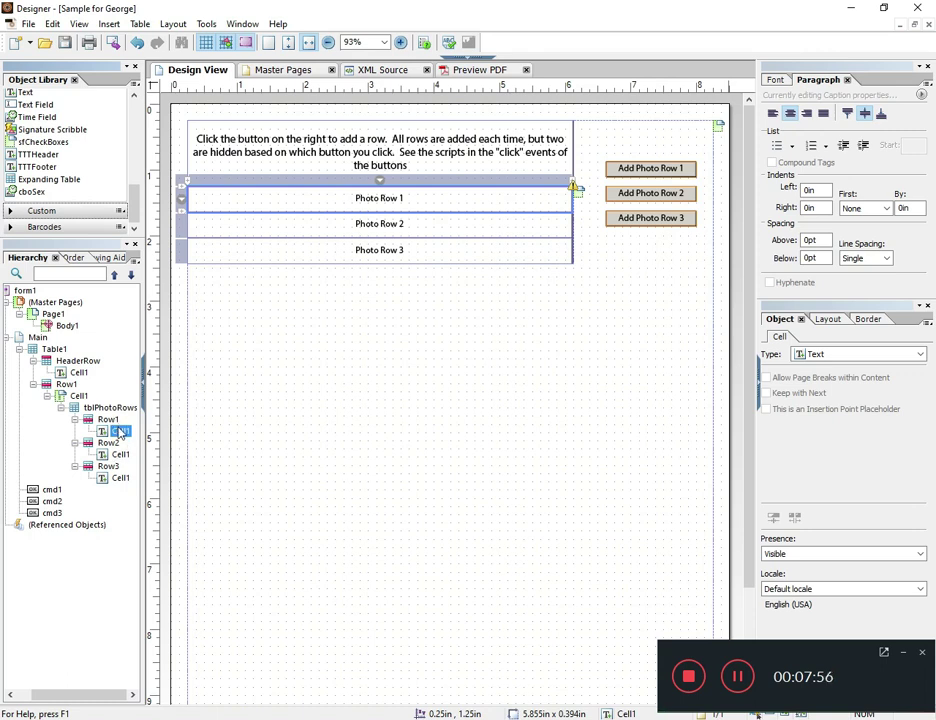
click(109, 443)
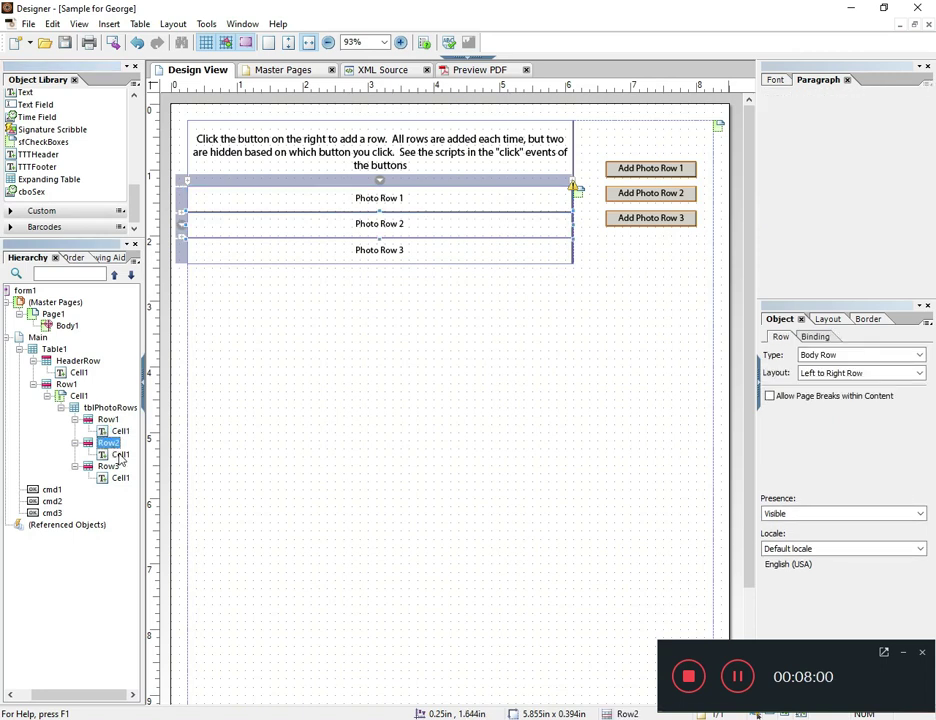
click(110, 467)
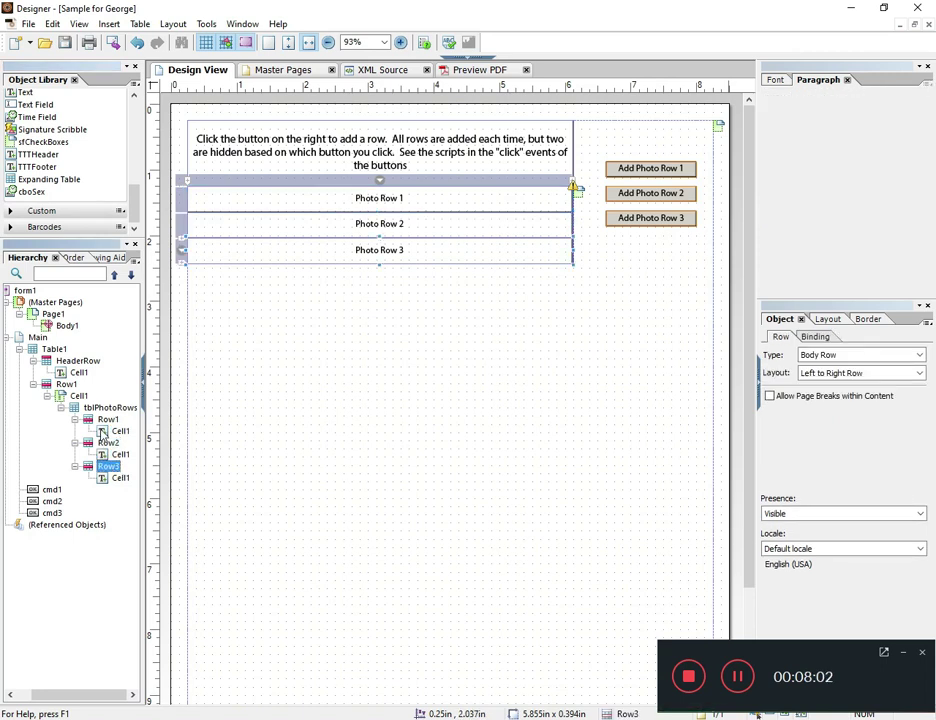
click(104, 421)
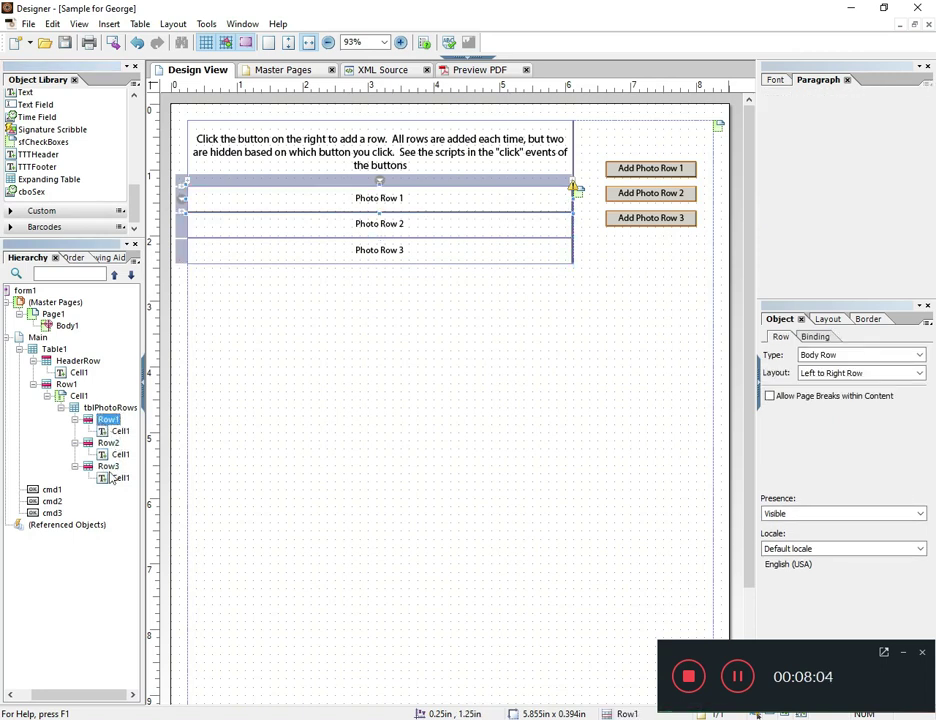
Set Row1–Row3 Presence to Hidden (Exclude from Layout), then check the three Add Photo Row buttons.
ctrl+click(107, 443)
ctrl+click(108, 466)
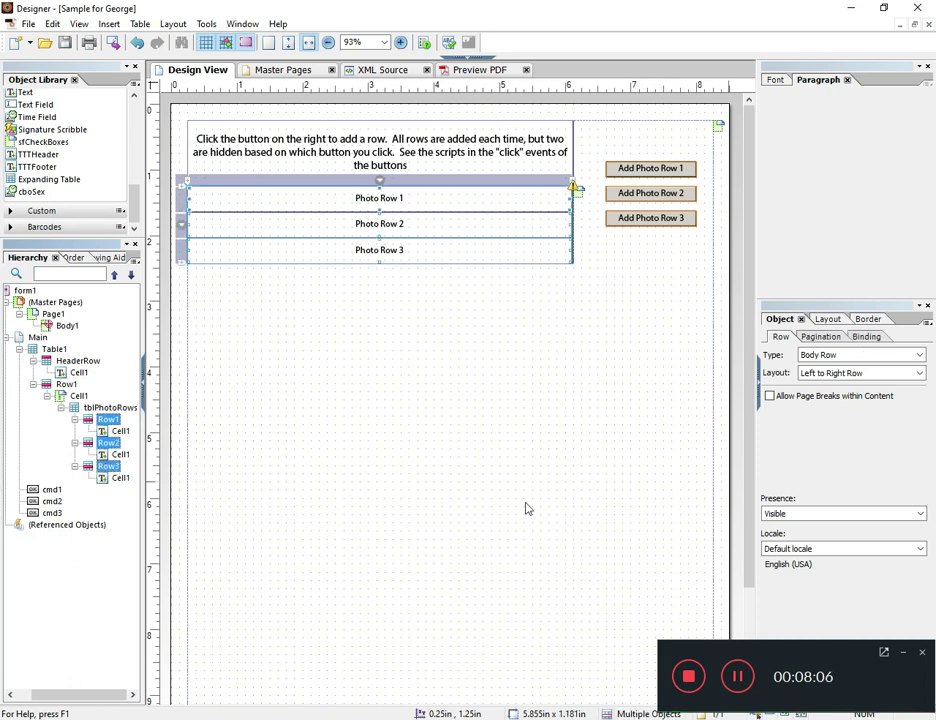
click(813, 513)
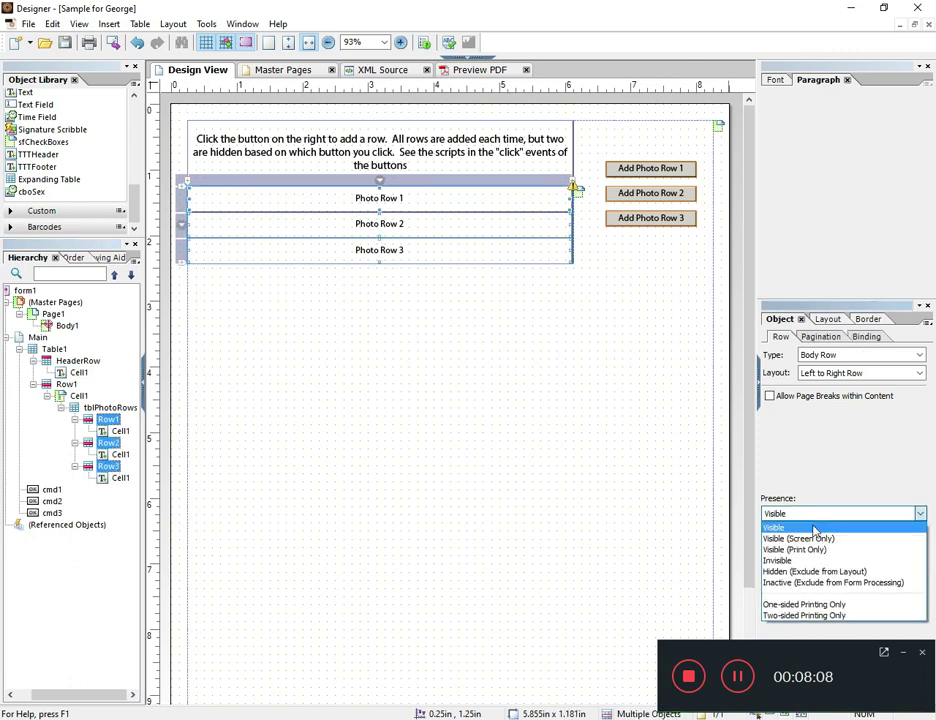
click(815, 570)
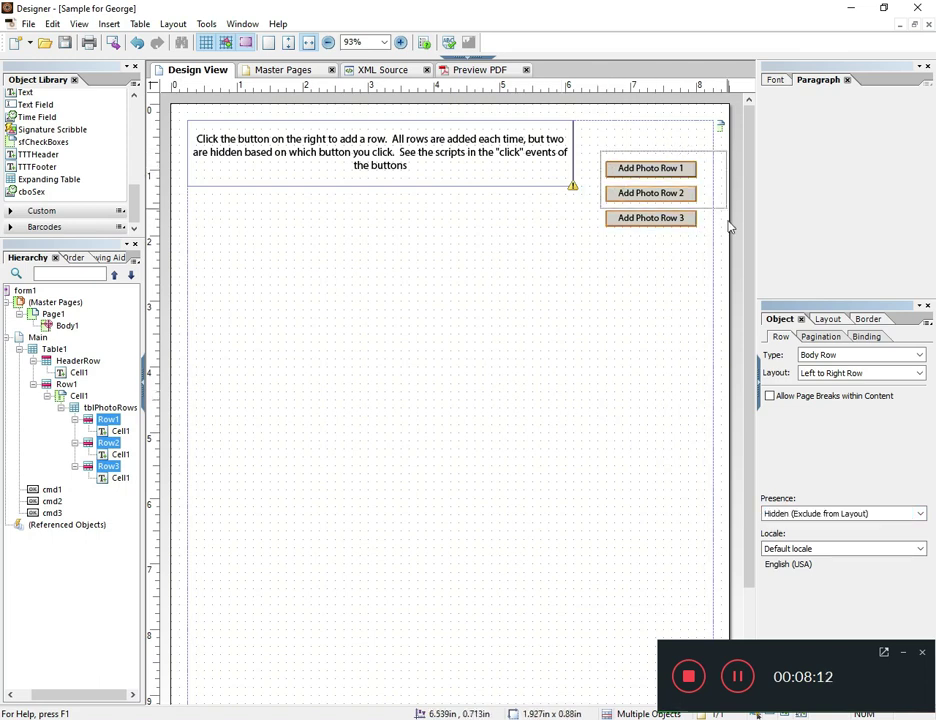
drag(705, 248, 706, 244)
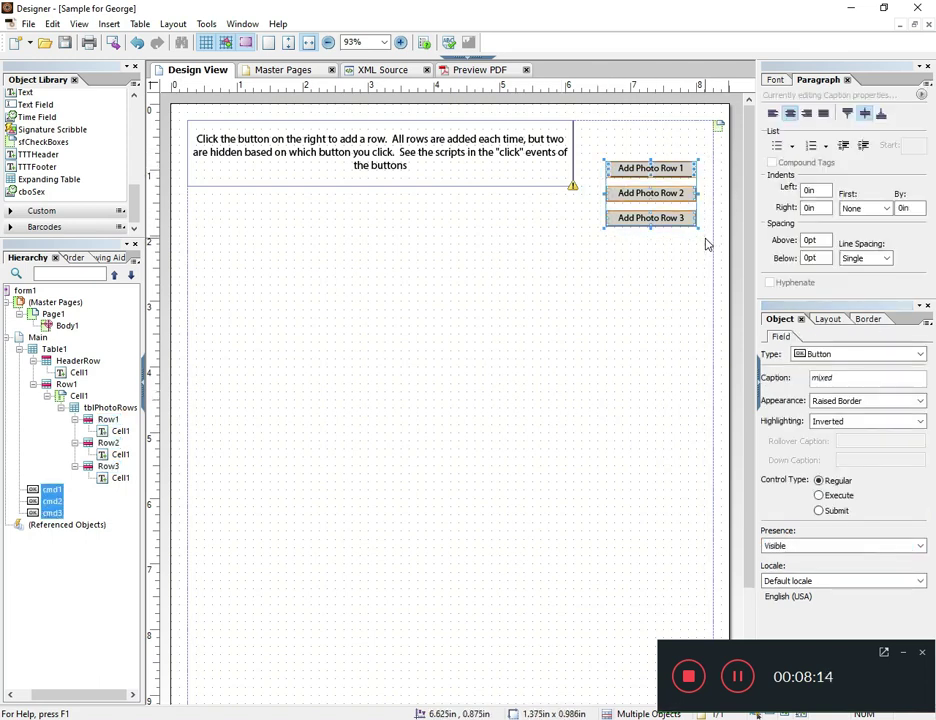
click(645, 150)
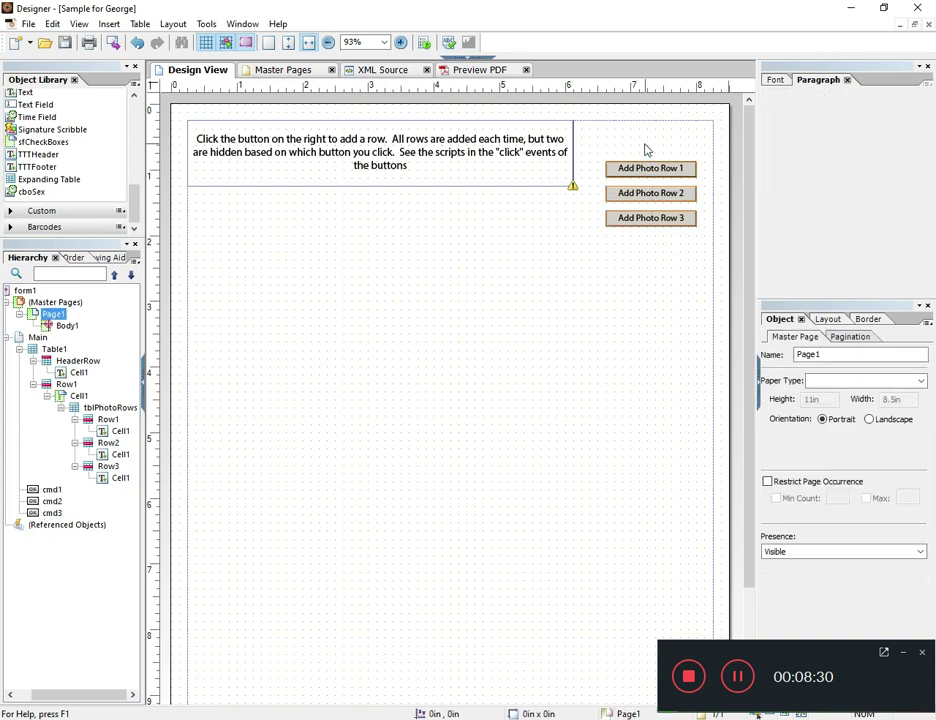
Preview the PDF and add twelve photo rows in the order 1, 2, 3, 3, 2, 1, 2, 3, 1, 2, 3, 1.
click(485, 69)
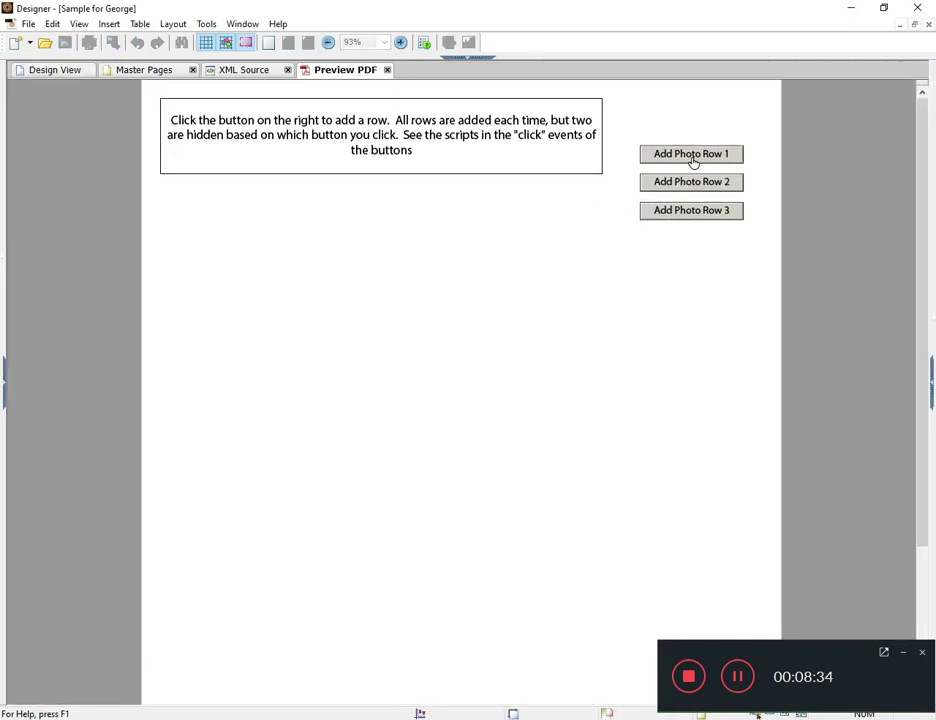
click(694, 158)
click(701, 187)
click(706, 212)
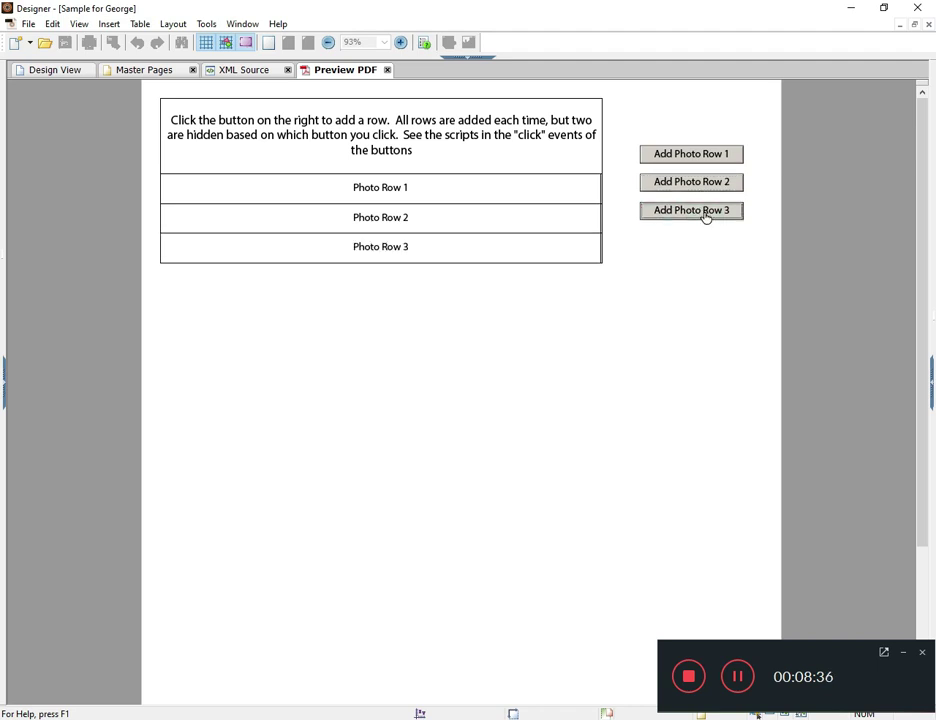
click(706, 212)
click(701, 185)
click(700, 157)
click(701, 183)
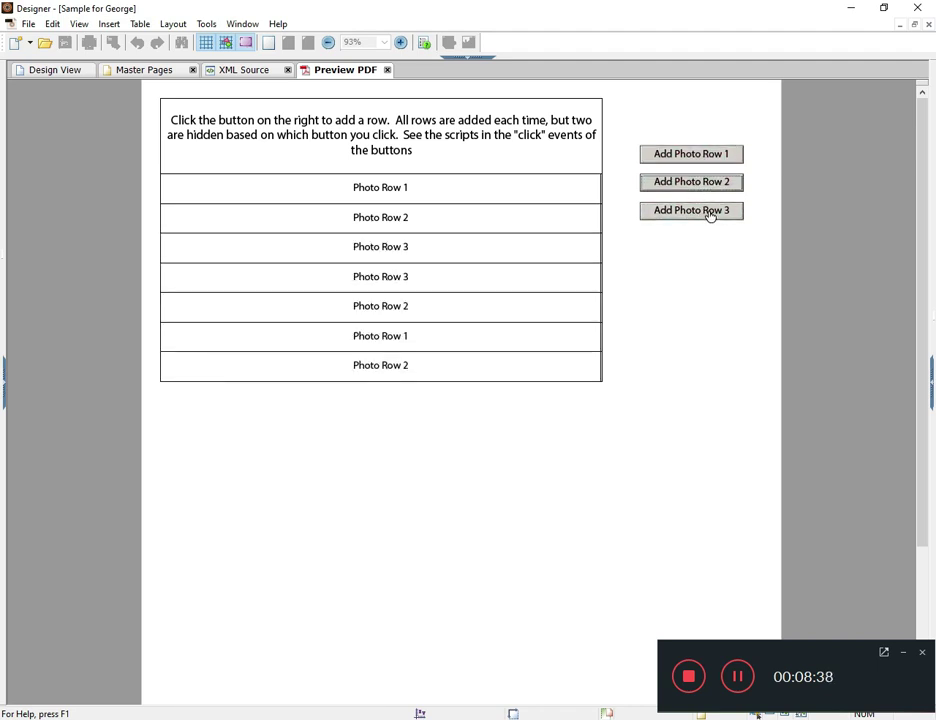
click(708, 212)
click(701, 156)
click(702, 185)
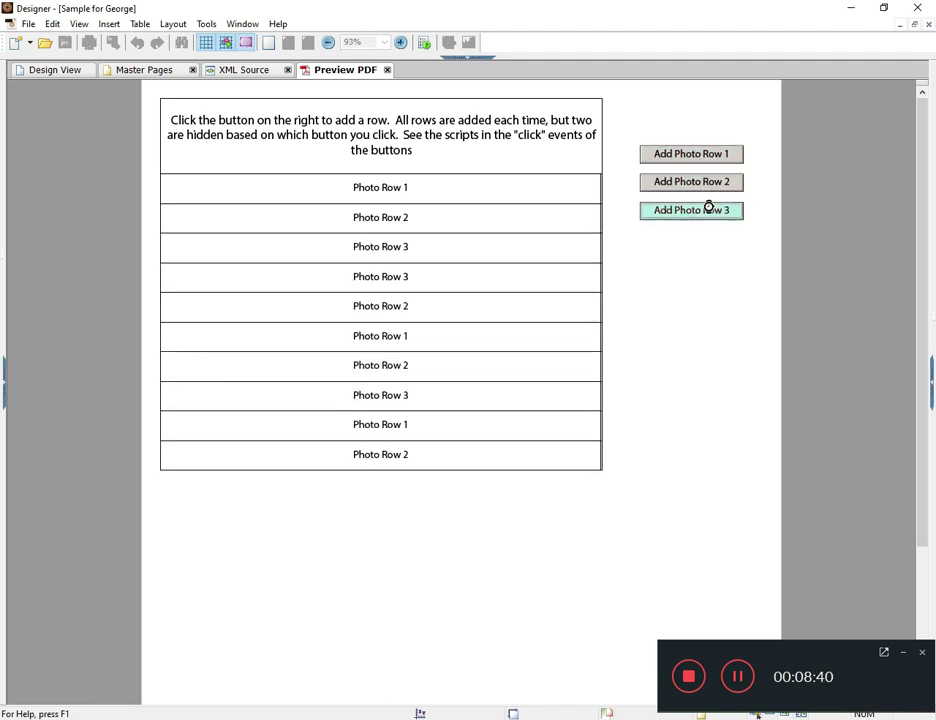
click(707, 209)
click(700, 155)
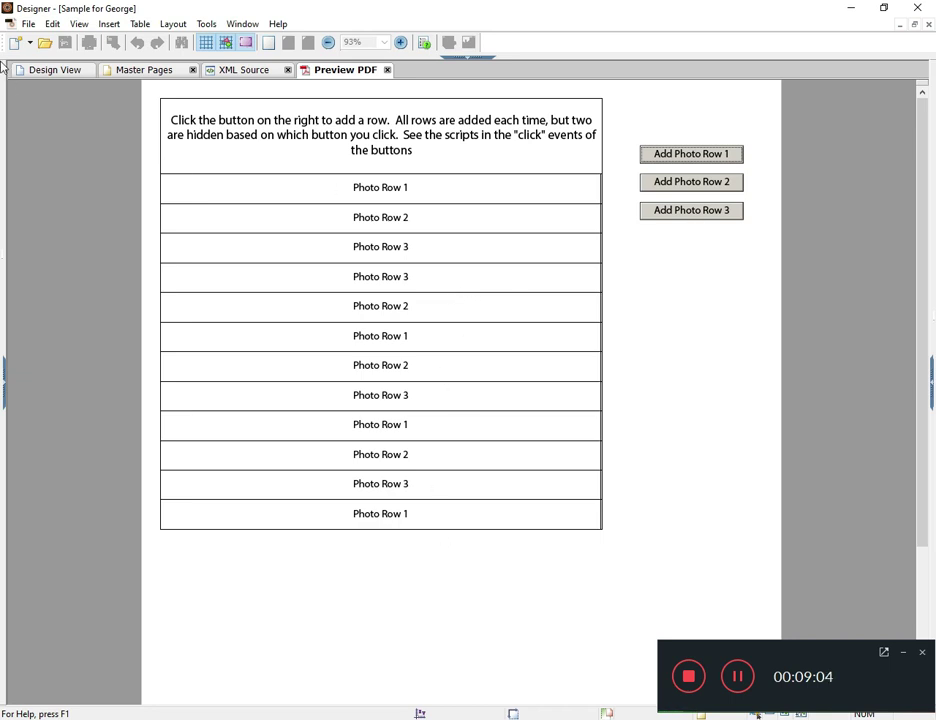
Return to Design View, widen the design page area and select the Add Photo Row 3 button.
click(70, 74)
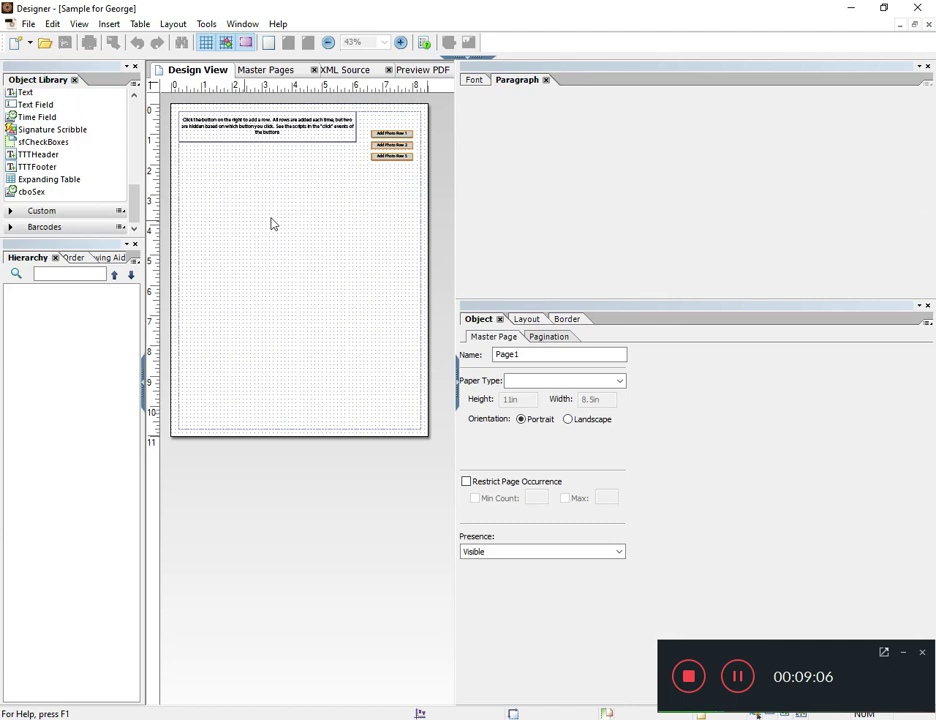
drag(621, 155, 740, 145)
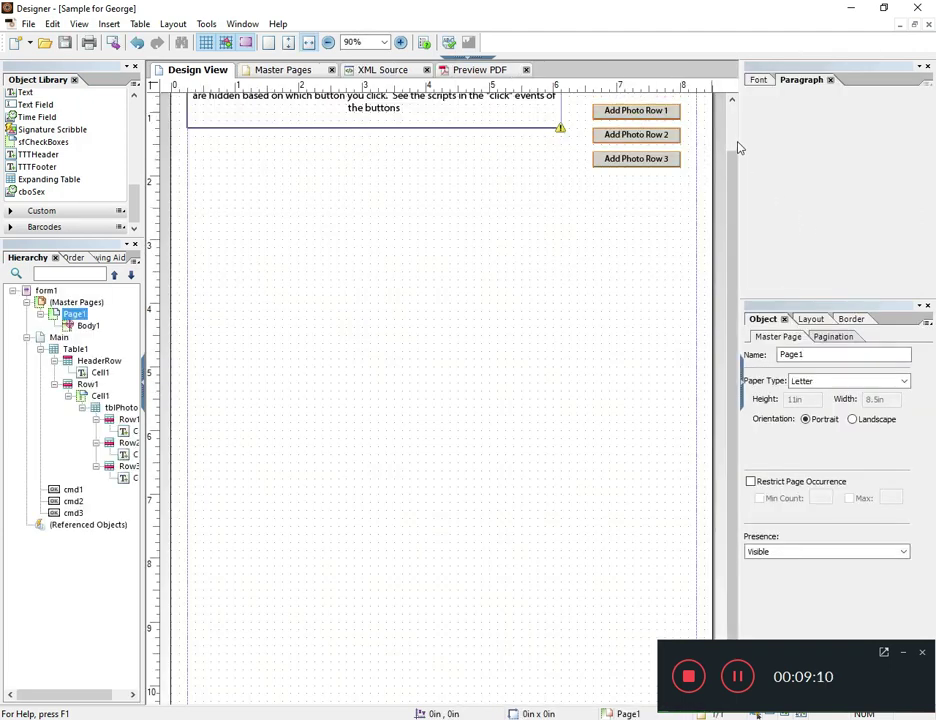
drag(740, 144, 748, 145)
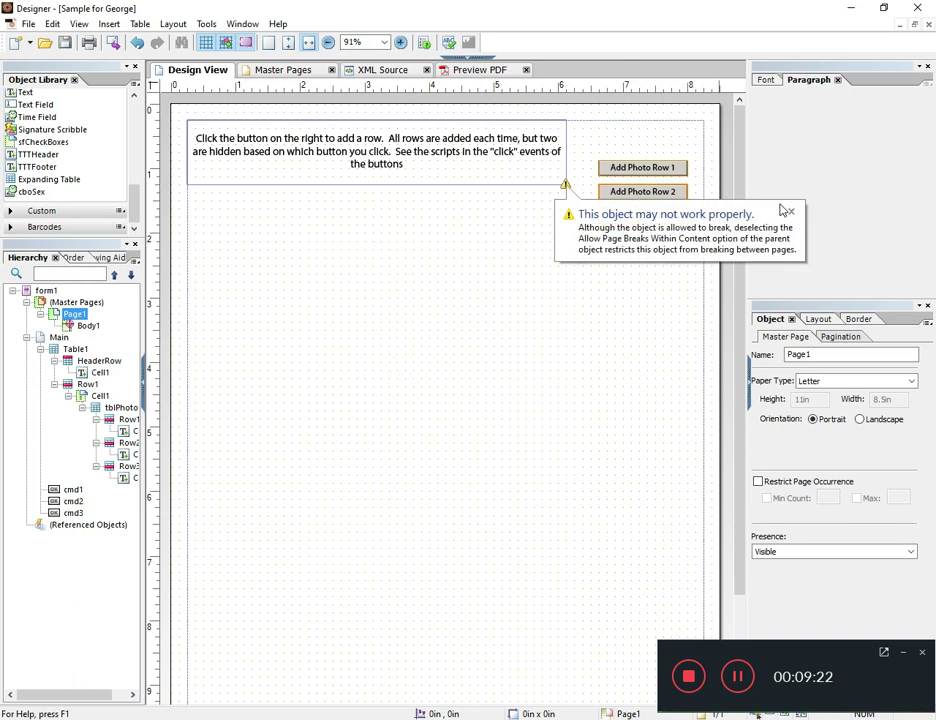
click(644, 220)
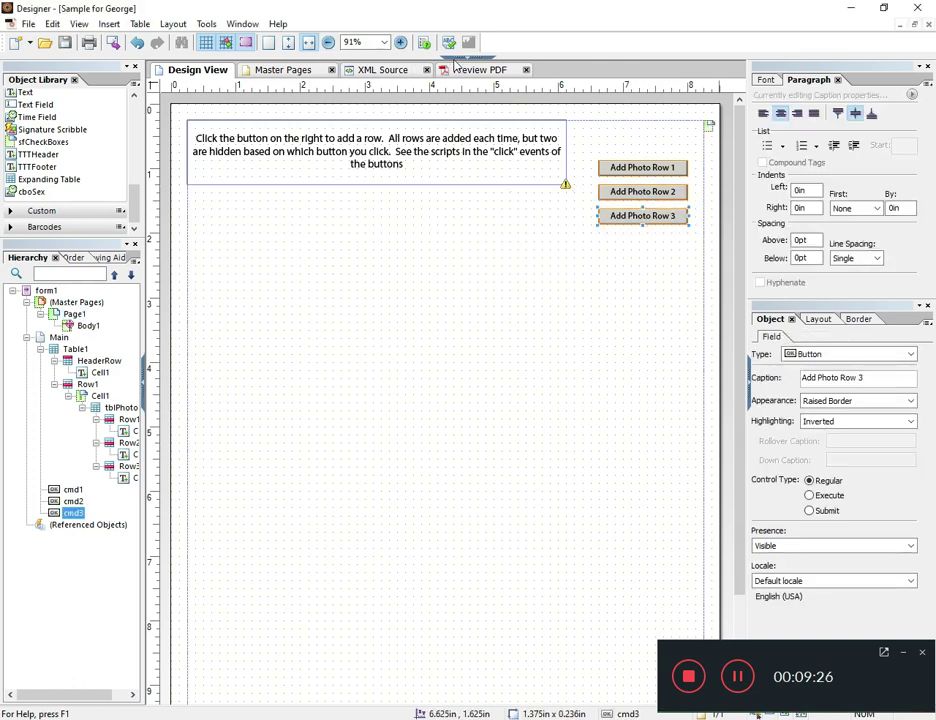
Review Add Photo Row 1's click script, highlighting its rowNum and add-instance lines.
key(ctrl+shift+F5)
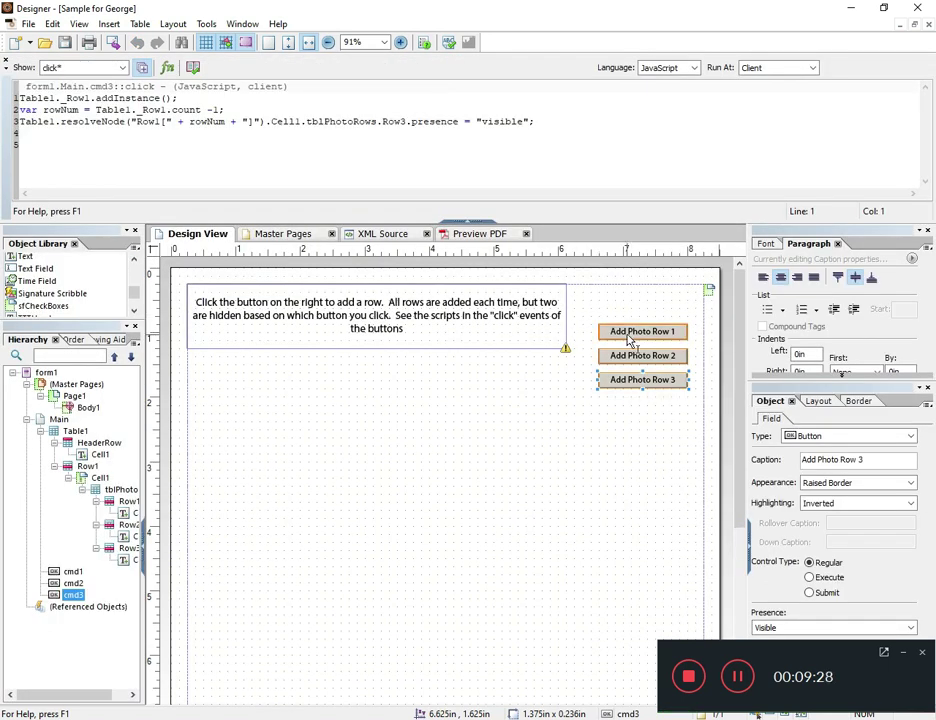
click(630, 331)
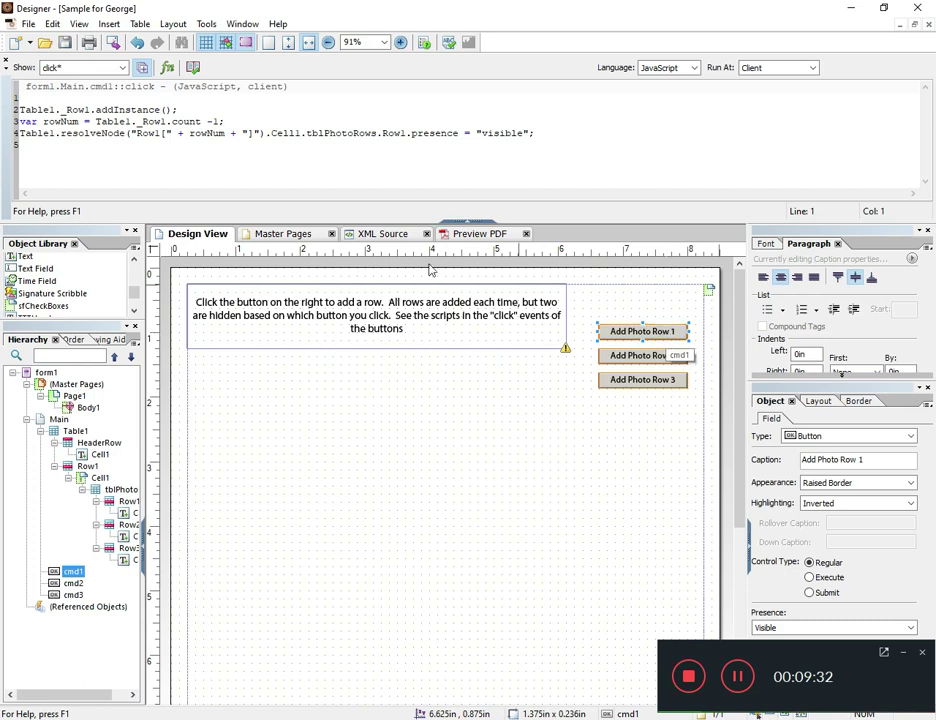
drag(183, 110, 20, 121)
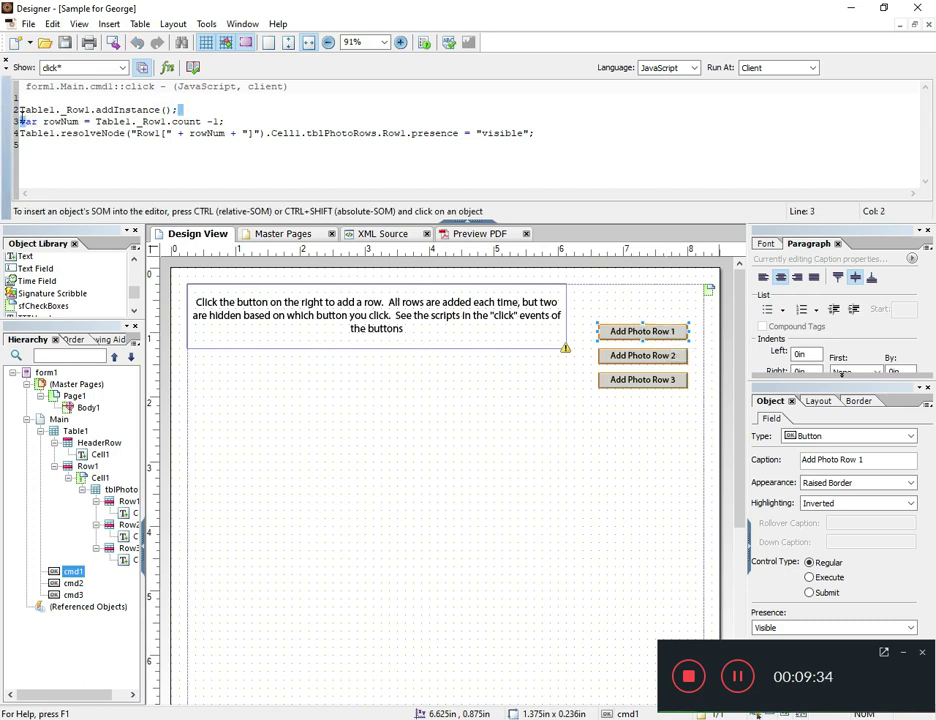
click(14, 110)
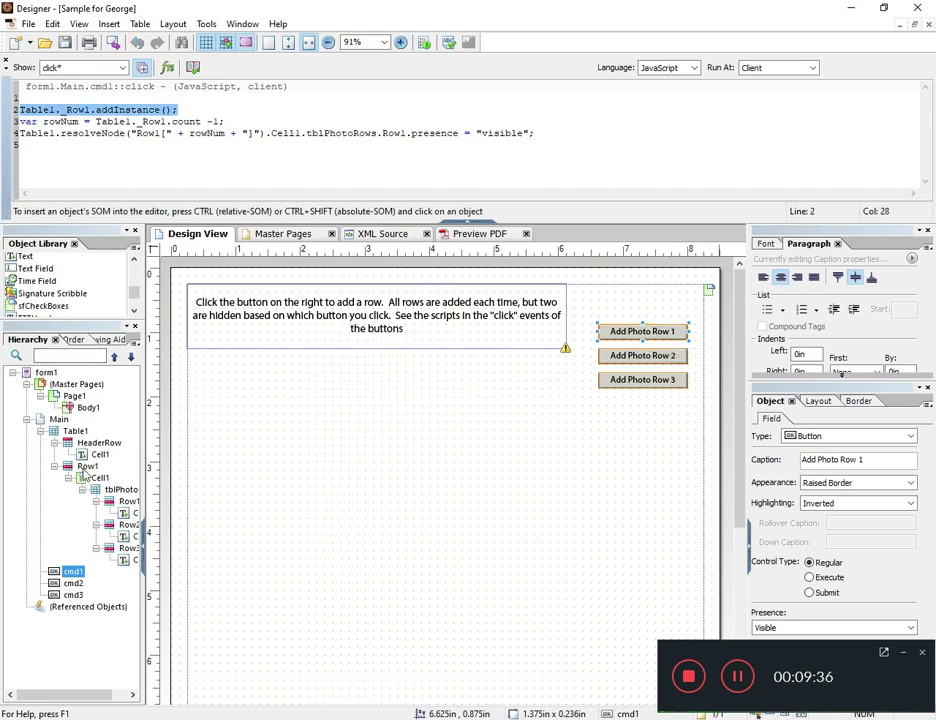
click(86, 467)
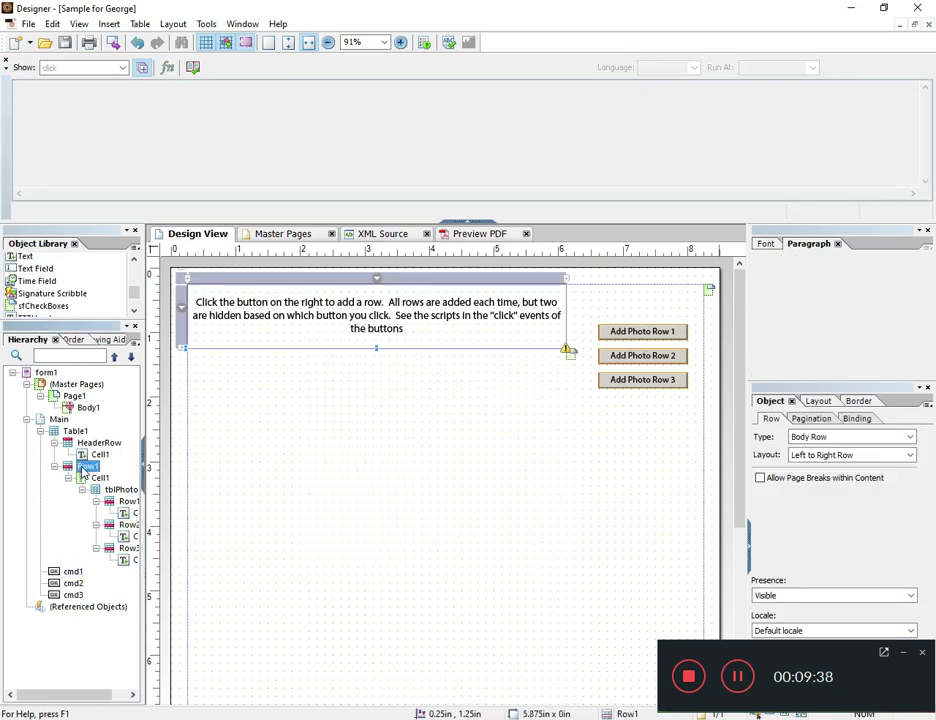
click(622, 331)
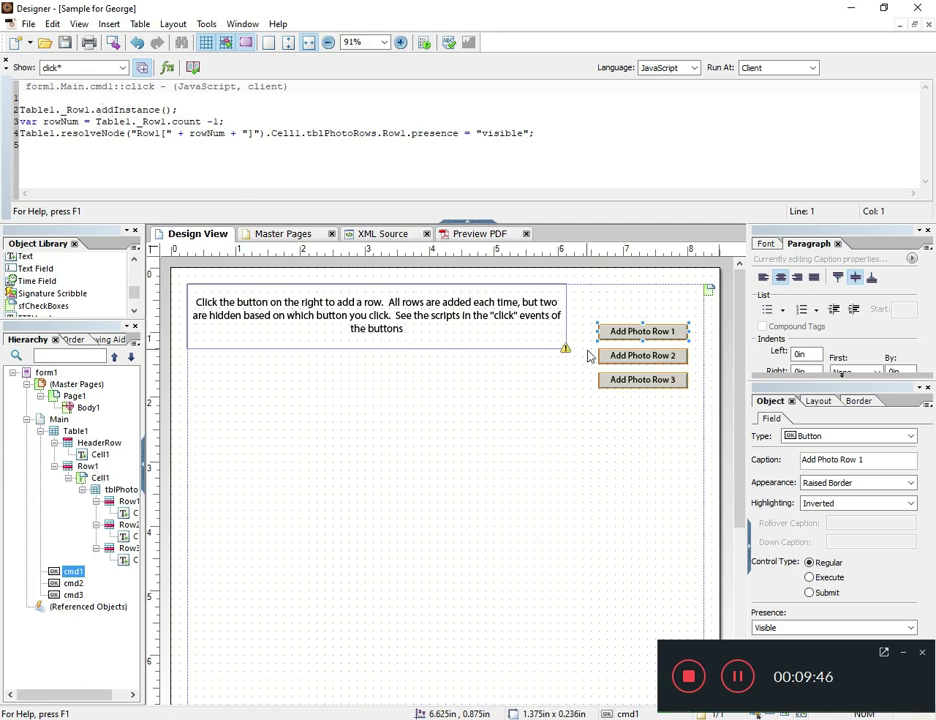
Review the Add Photo Row 2 and 3 scripts and insert a blank first line in cmd3's script.
click(621, 356)
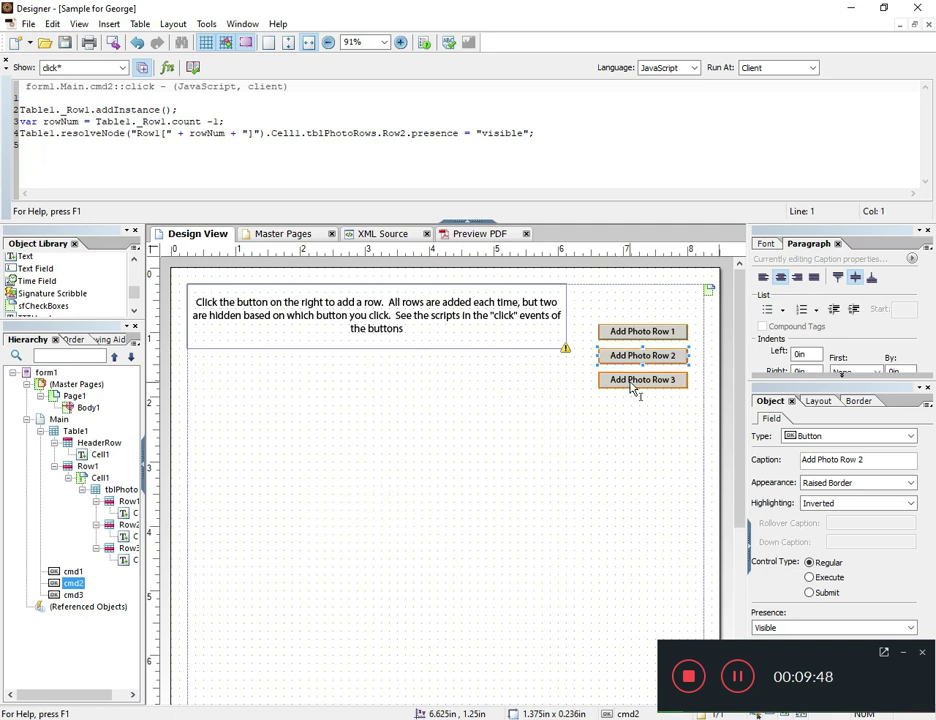
click(636, 389)
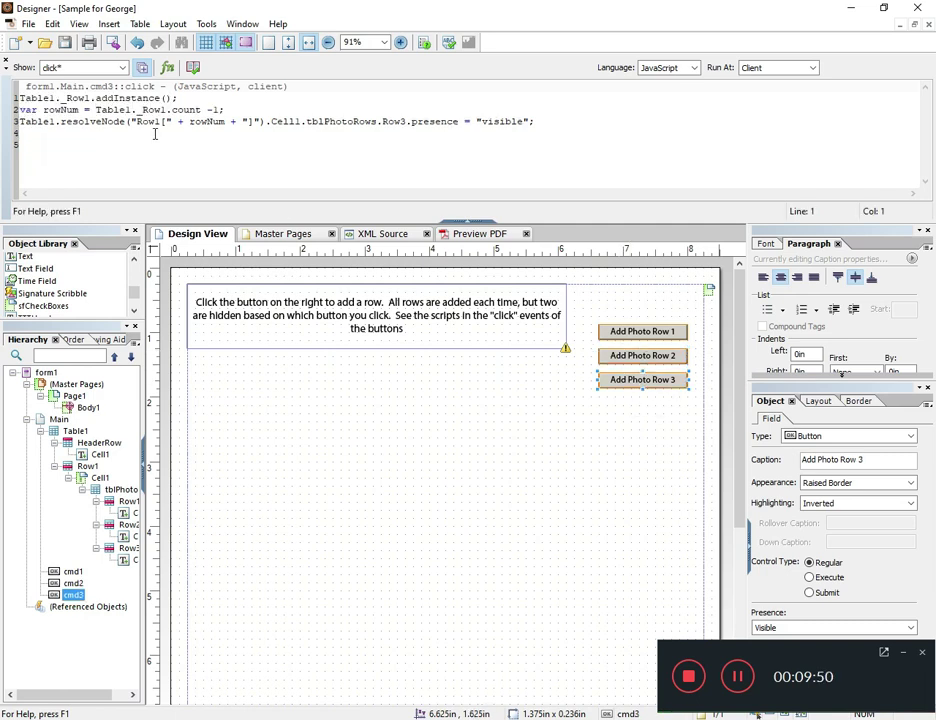
key(Return)
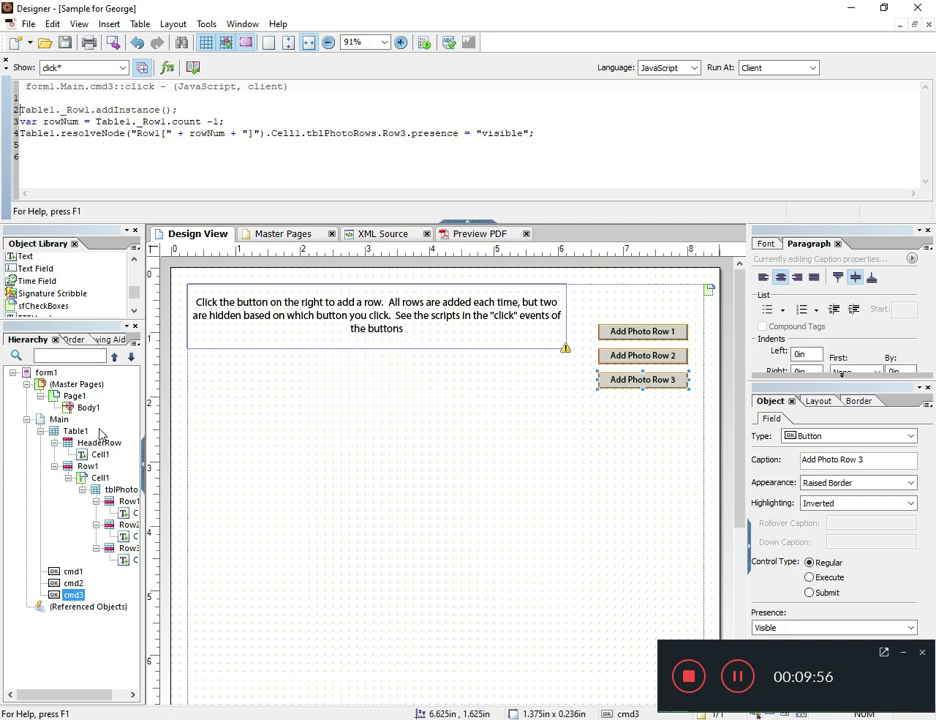
click(88, 466)
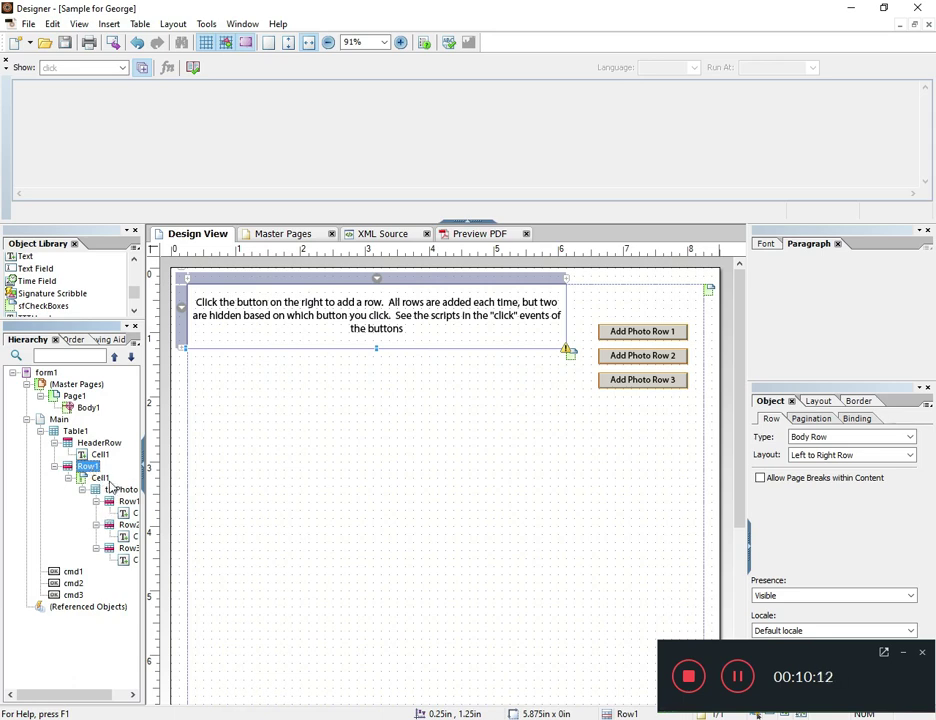
click(126, 501)
click(113, 524)
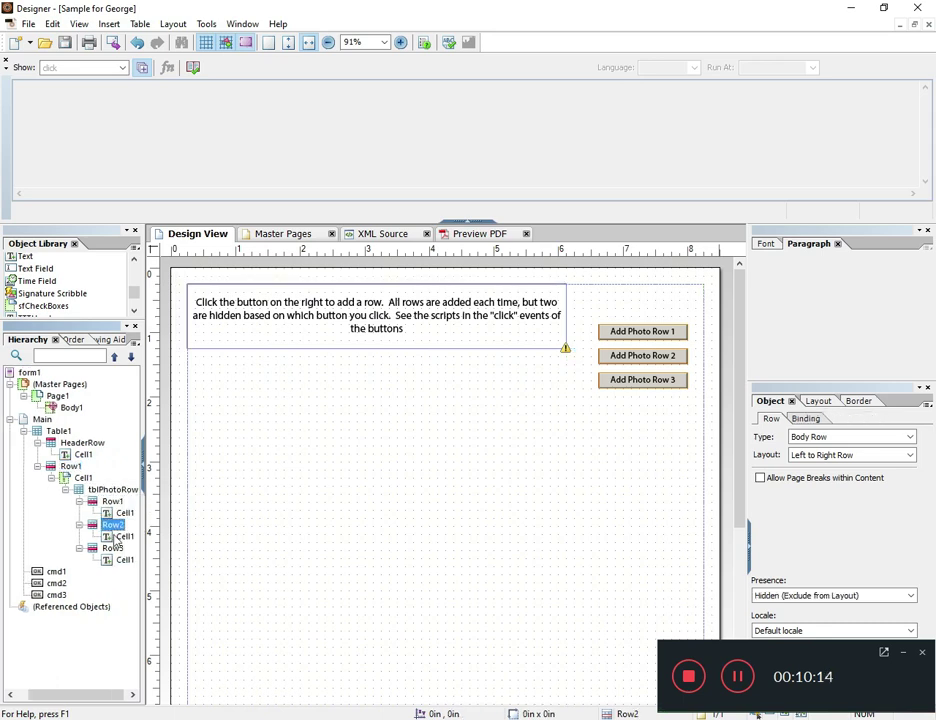
click(112, 548)
click(641, 331)
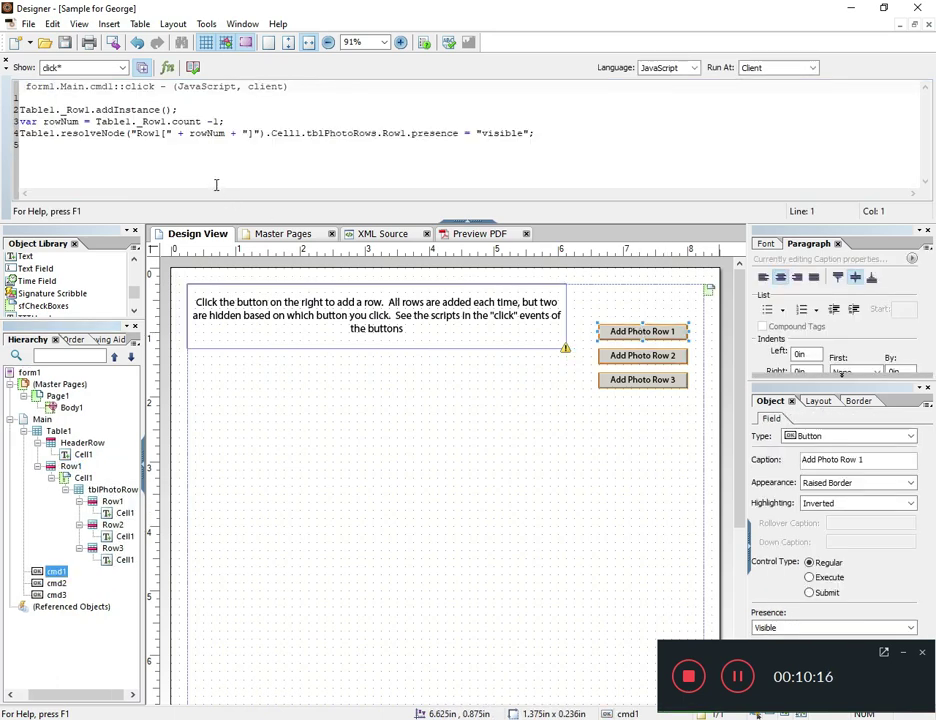
drag(224, 121, 9, 122)
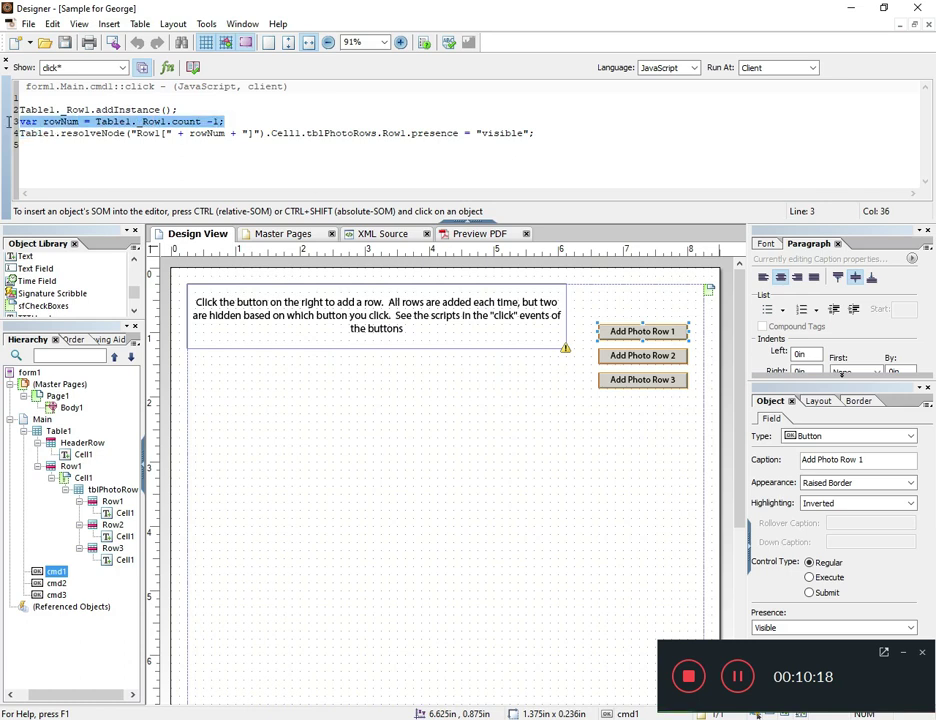
click(95, 133)
drag(37, 133, 258, 134)
click(205, 133)
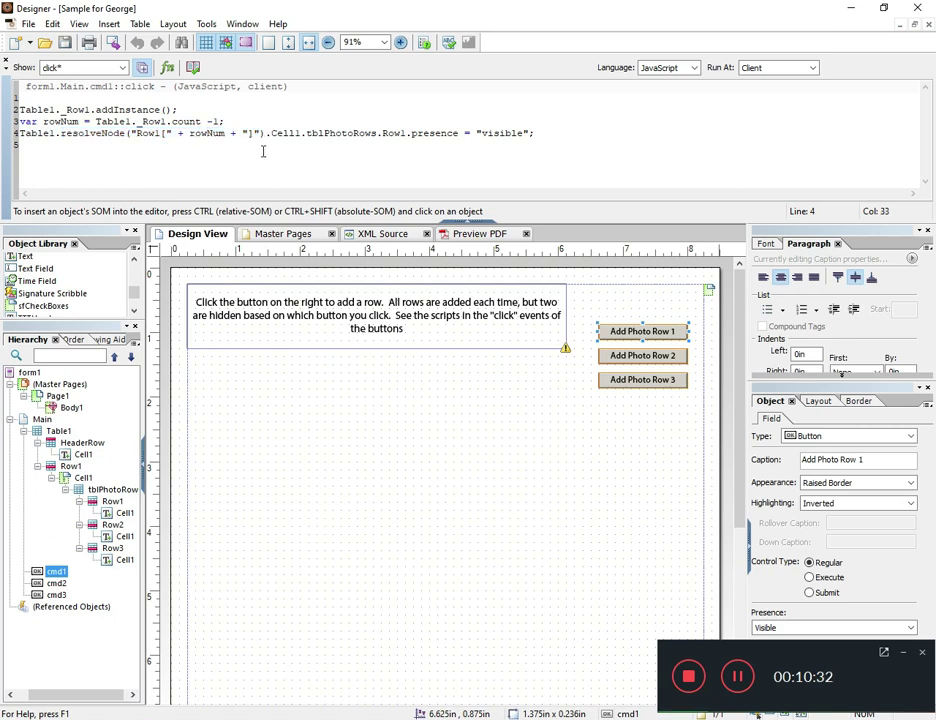
click(308, 133)
click(299, 133)
drag(307, 133, 372, 137)
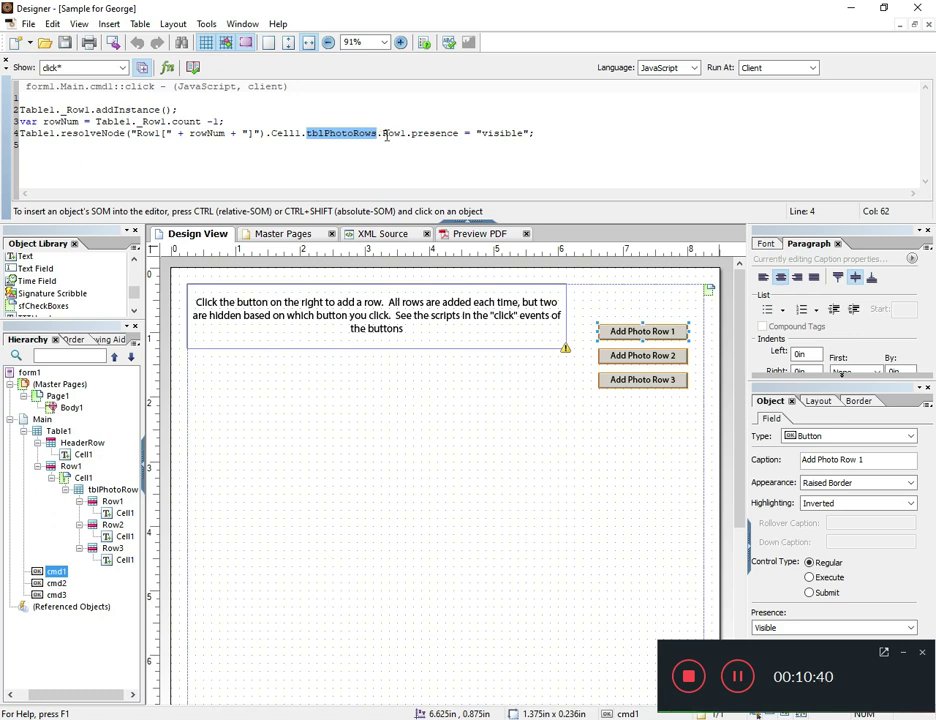
drag(382, 133, 409, 131)
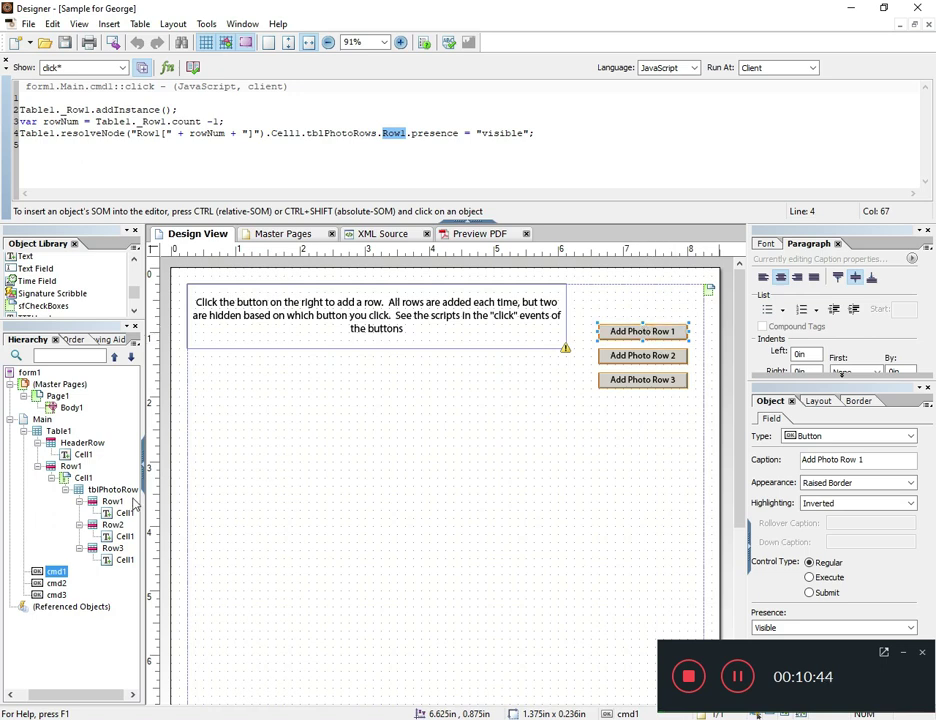
drag(481, 133, 527, 134)
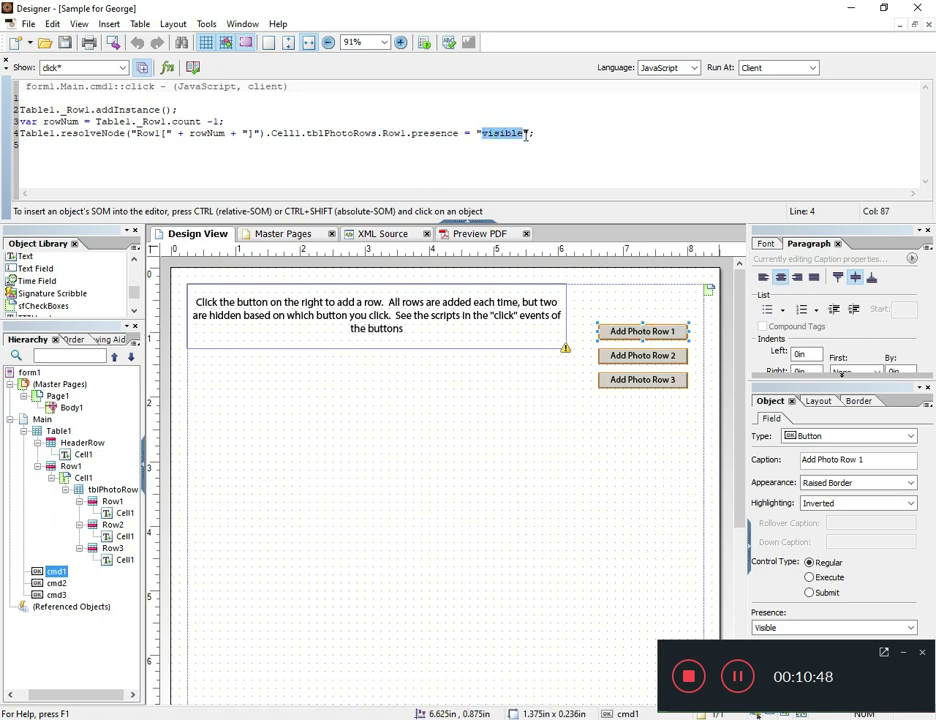
click(630, 358)
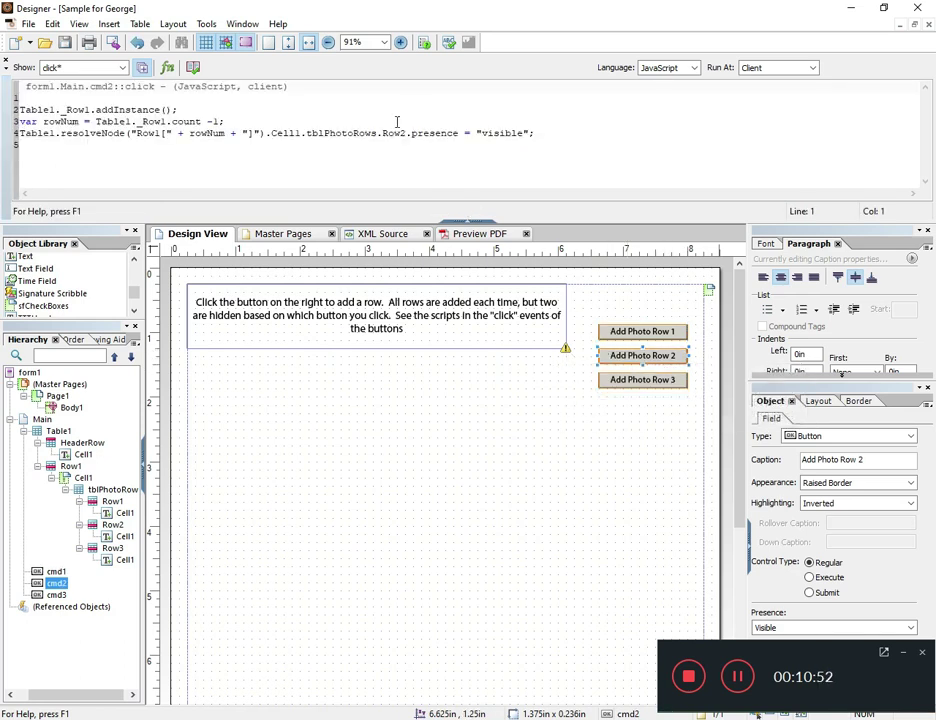
drag(382, 134, 536, 134)
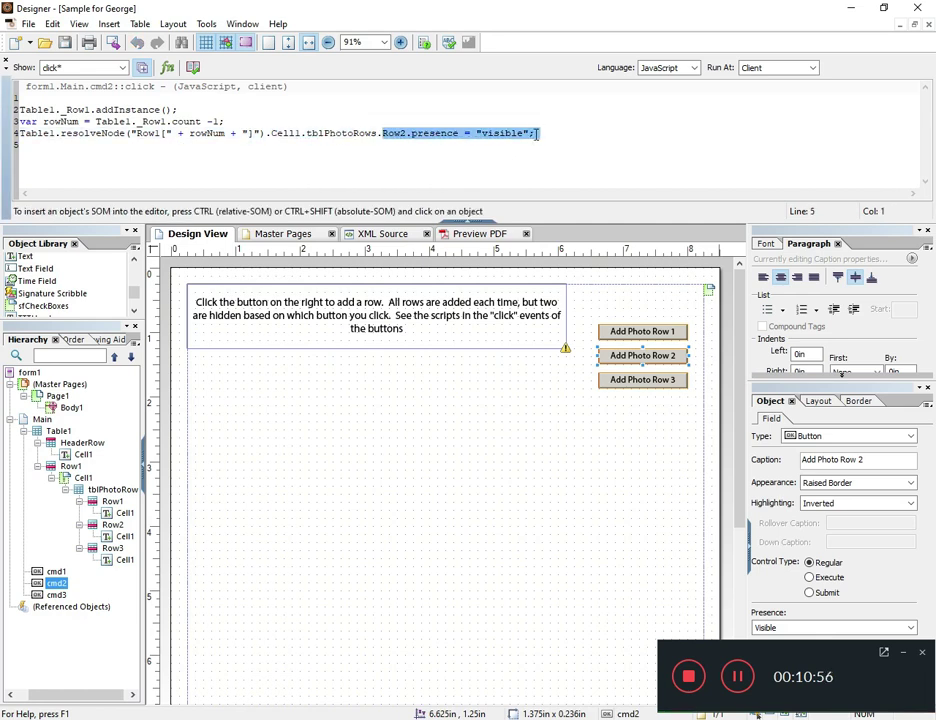
click(622, 382)
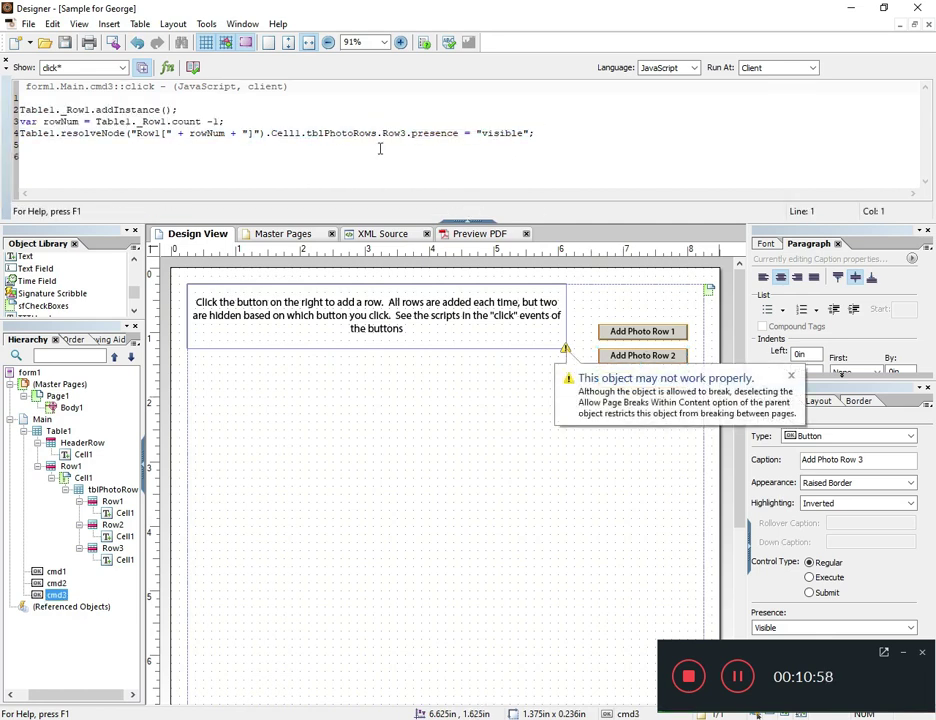
drag(382, 134, 538, 133)
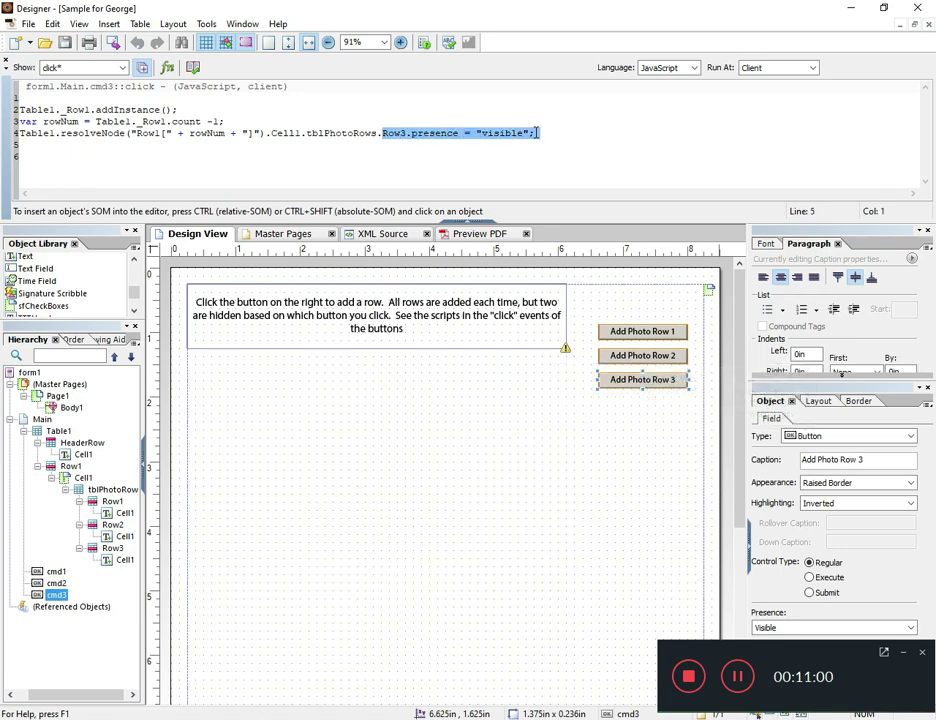
Preview the PDF, add photo rows in the order 3, 2, 1, 2, 2, 2, 1, then return to Design View.
click(461, 224)
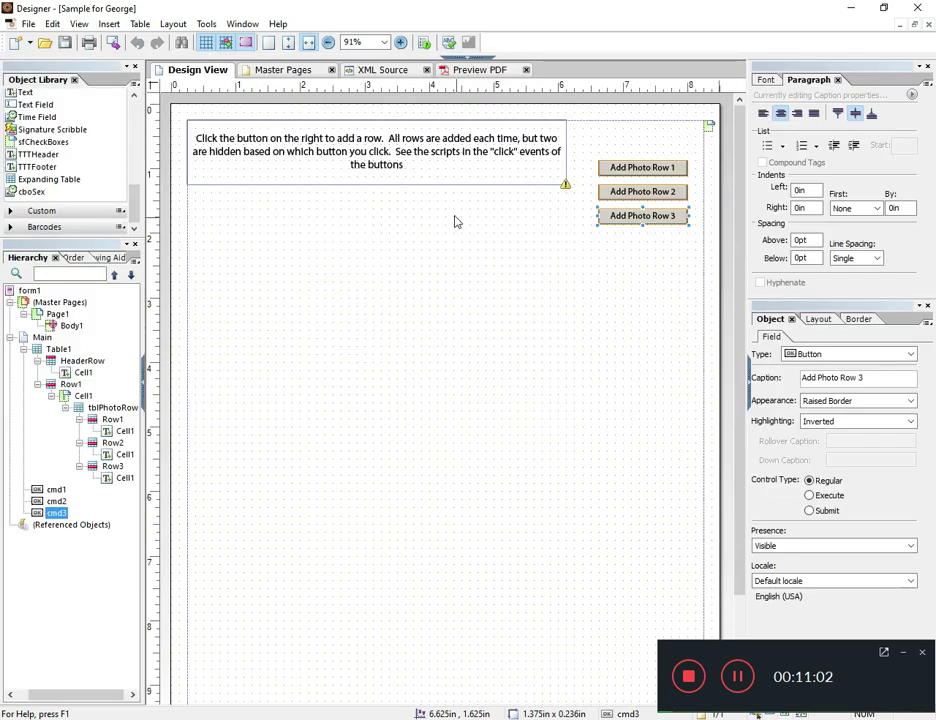
click(480, 69)
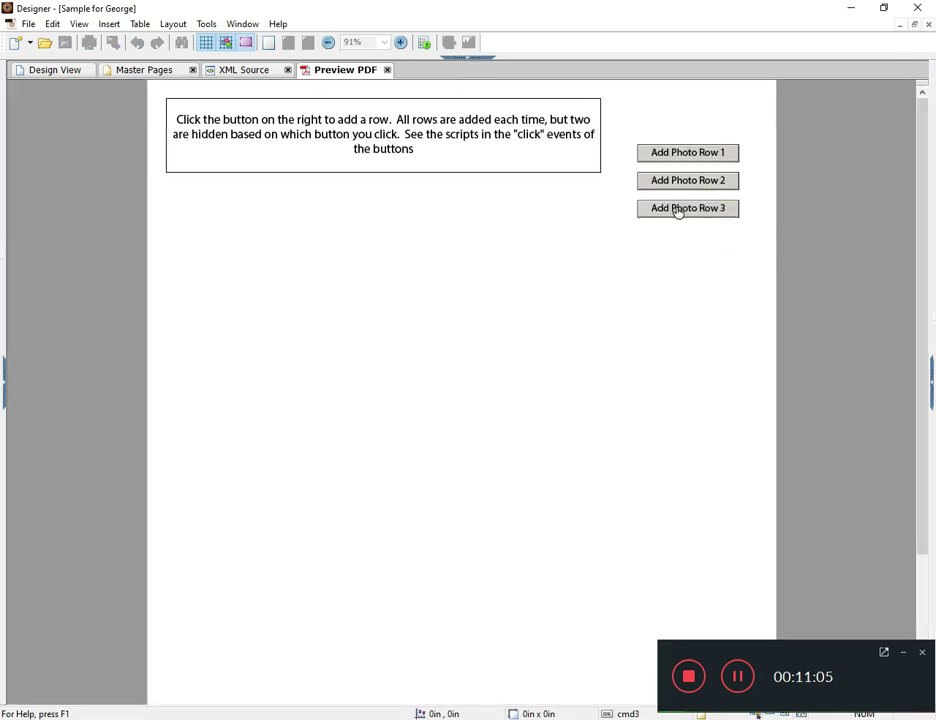
click(677, 209)
click(684, 181)
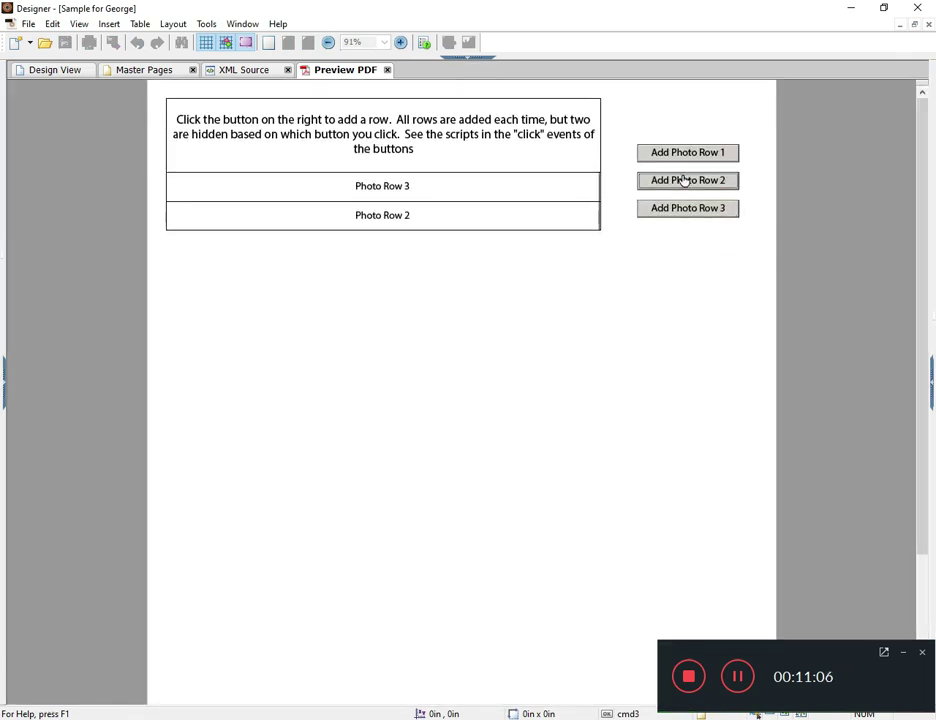
click(684, 156)
click(690, 185)
click(692, 182)
click(692, 182)
click(692, 182)
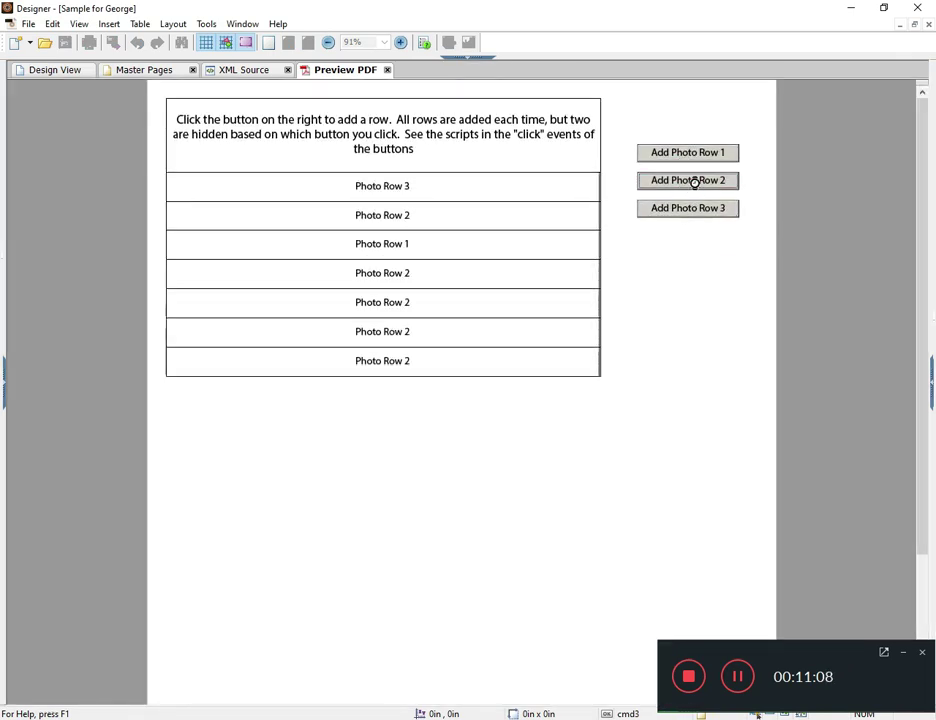
click(692, 182)
click(692, 182)
click(689, 156)
click(689, 156)
click(689, 156)
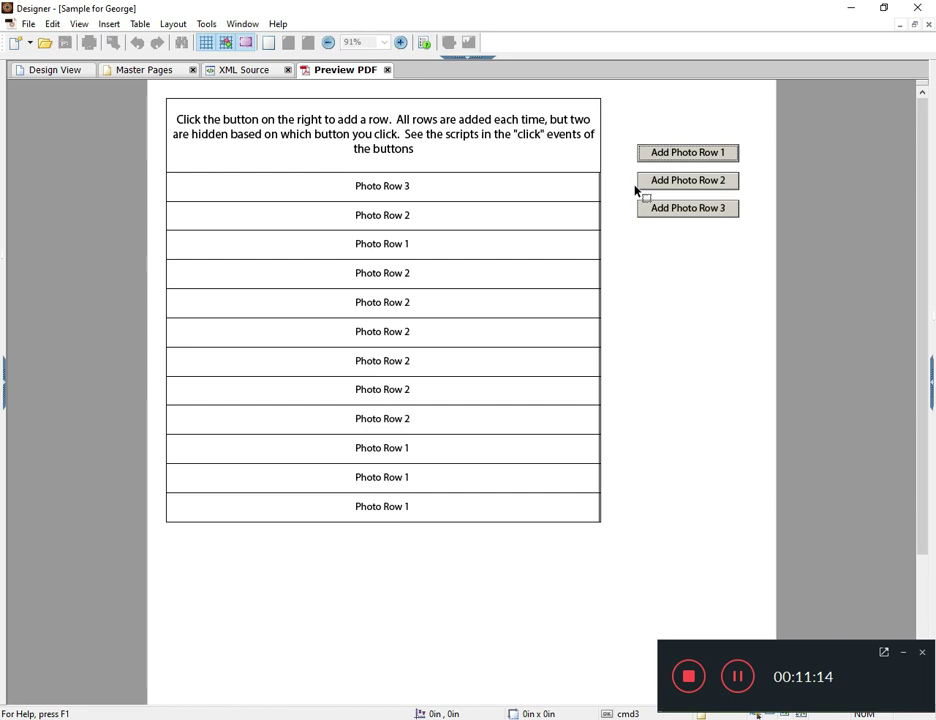
click(64, 70)
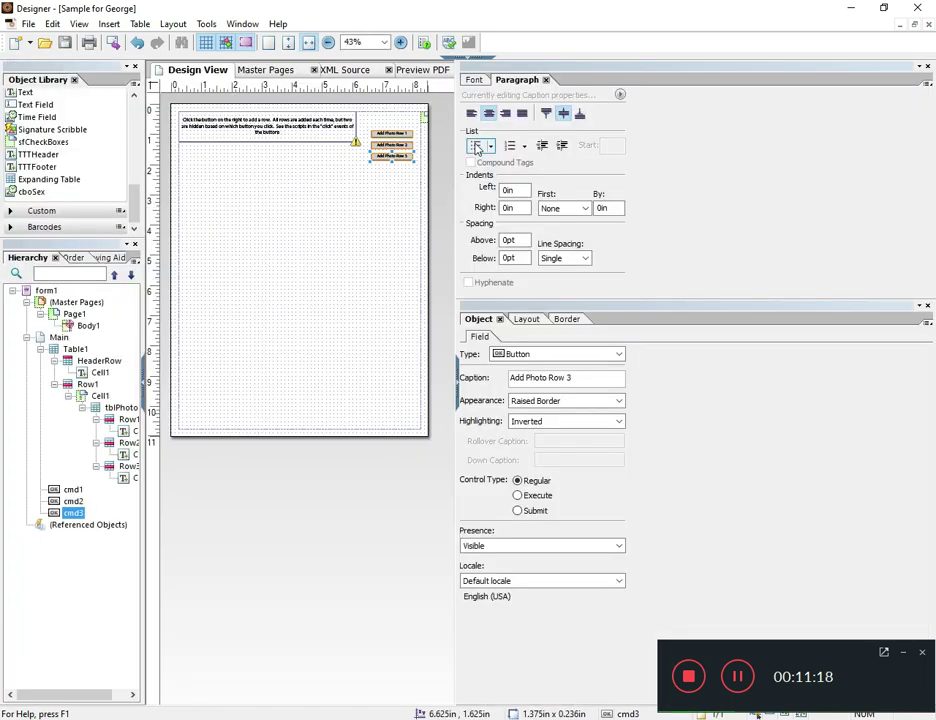
Widen the design area to full size and reopen the script editor on cmd3's click script.
drag(457, 193, 730, 182)
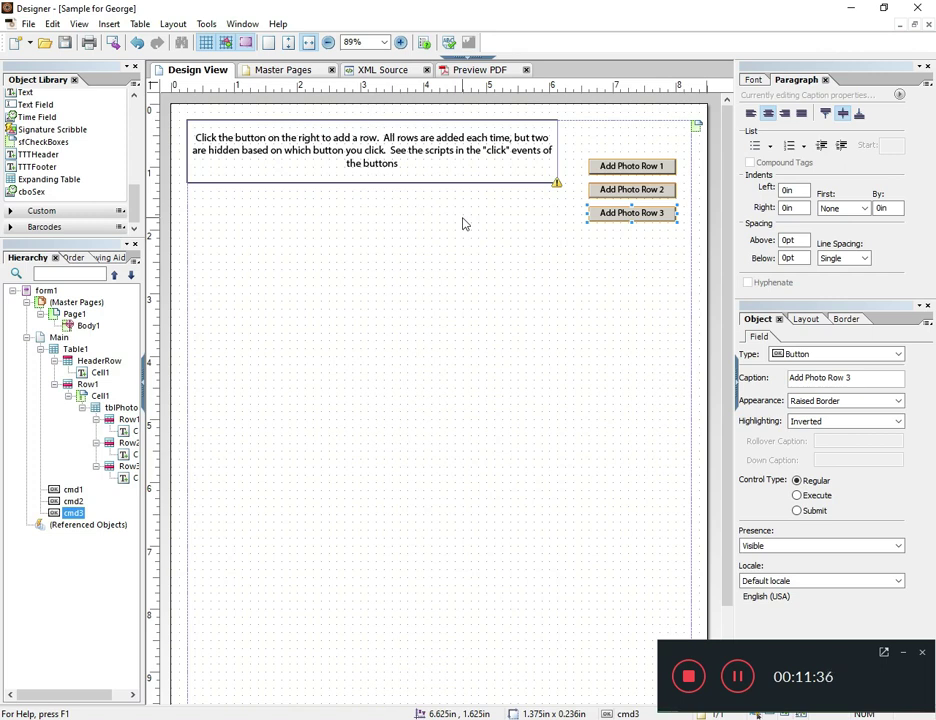
click(455, 62)
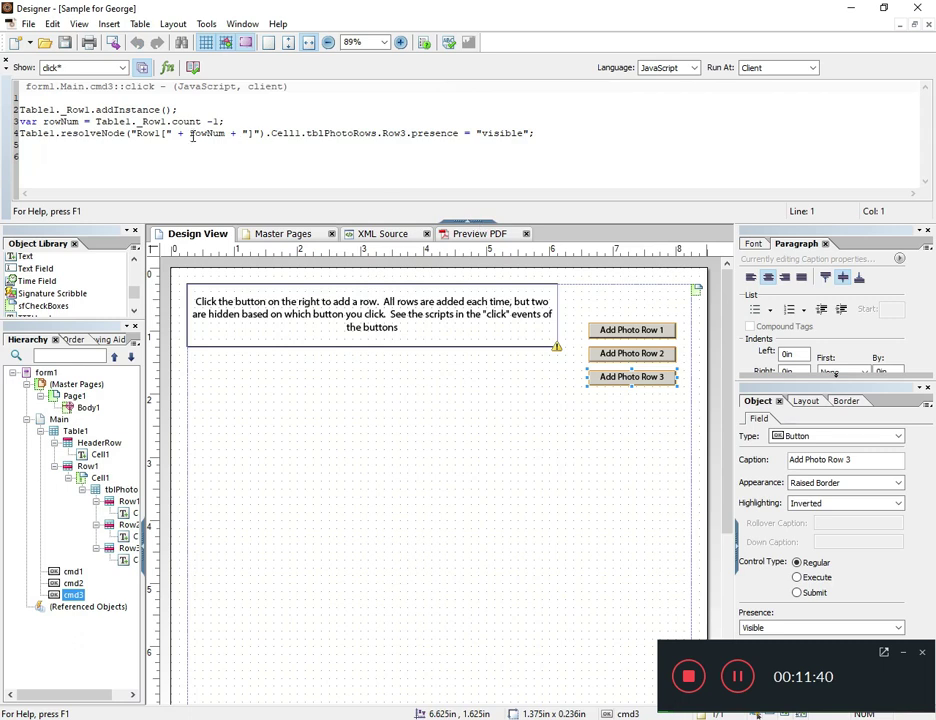
Highlight the resolveNode row lookup in cmd3's click script, then close the script editor.
drag(61, 133, 266, 133)
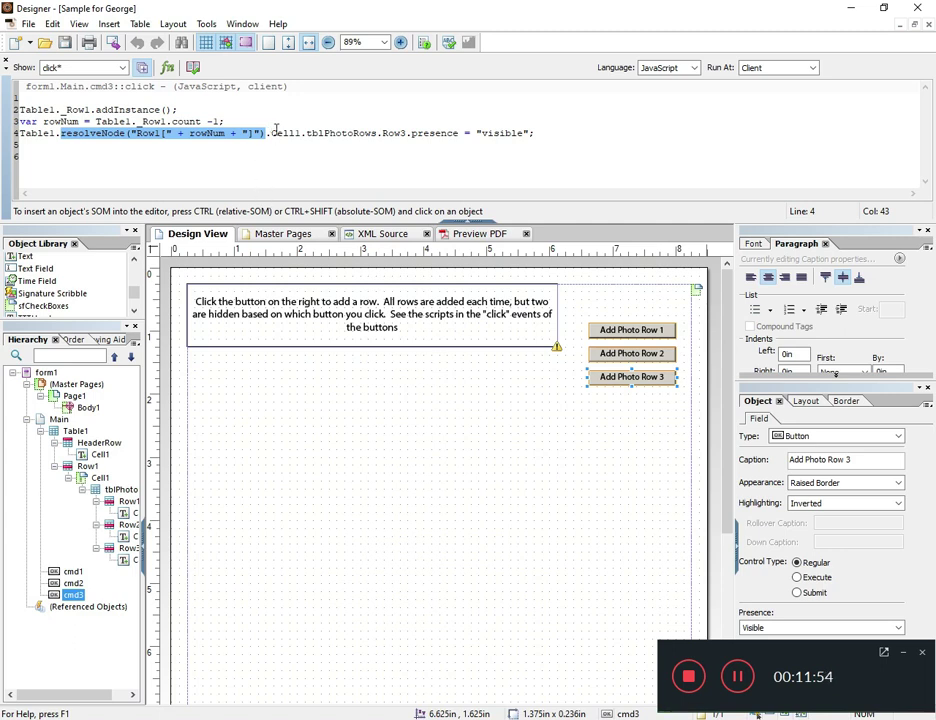
mouse_move(272, 133)
mouse_down()
mouse_move(77, 123)
mouse_move(61, 133)
mouse_move(163, 143)
mouse_move(266, 133)
mouse_up()
click(476, 224)
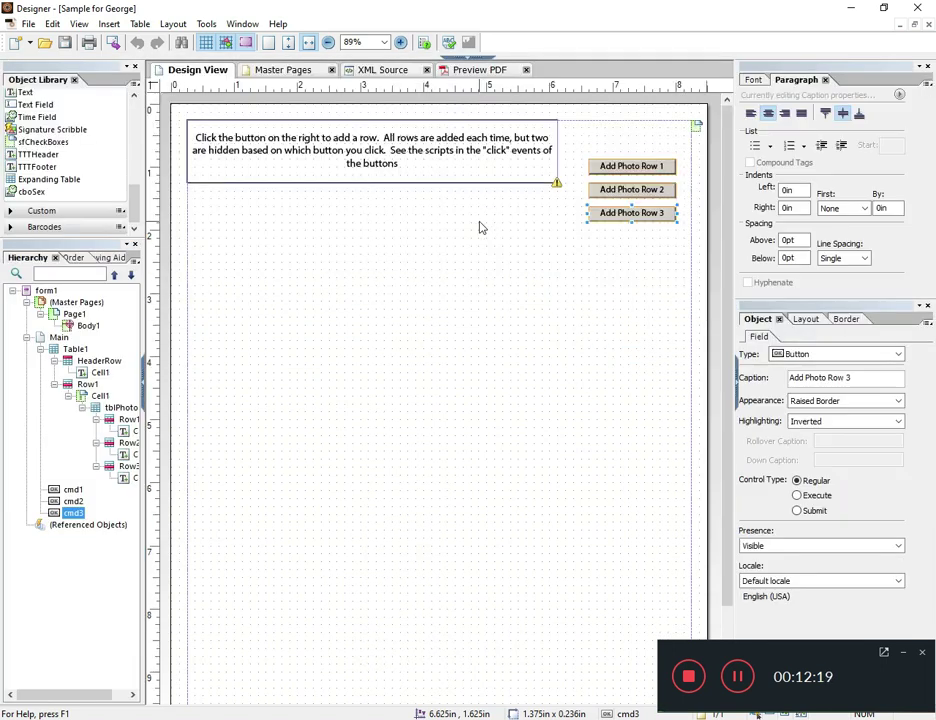